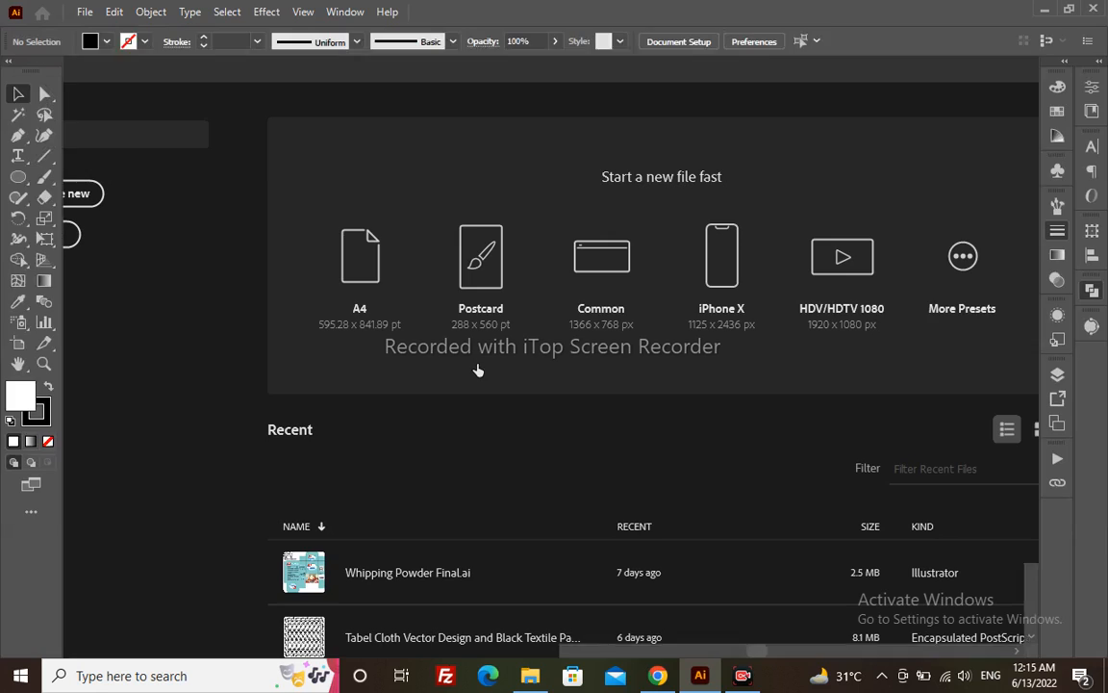
- Enlarge the textile photo to cover most of the artboard and rotate it slightly clockwise
key("e")
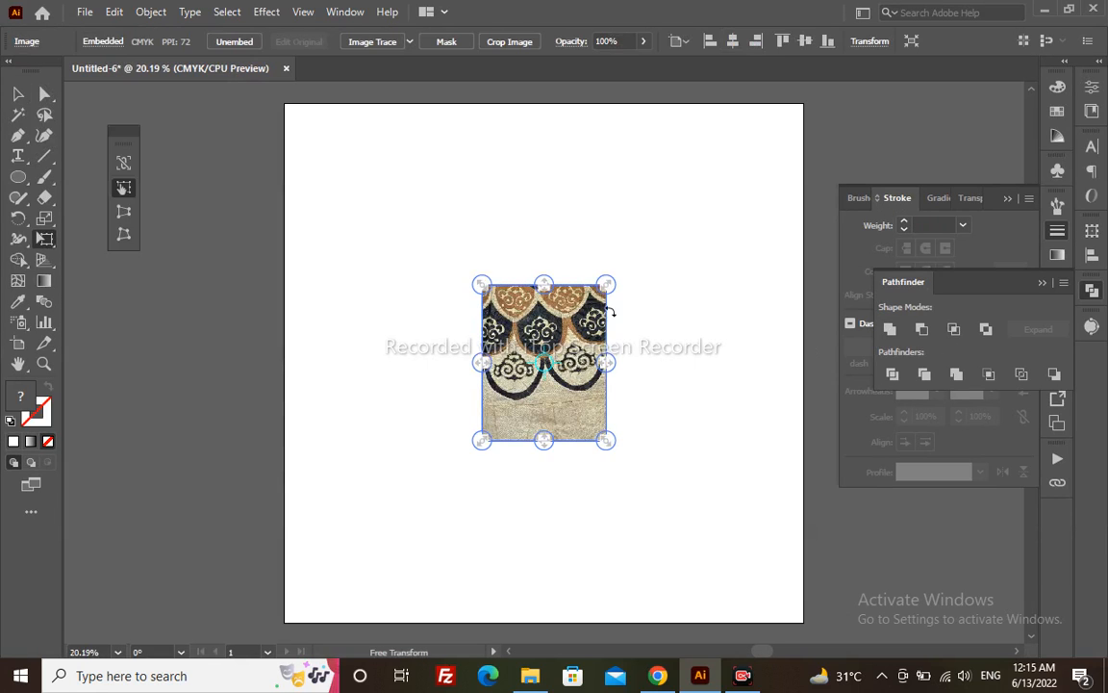
key("v")
key("r")
key("v")
left_click_drag(606, 285, 745, 171)
key("e")
left_click_drag(741, 113, 759, 143)
key("v")
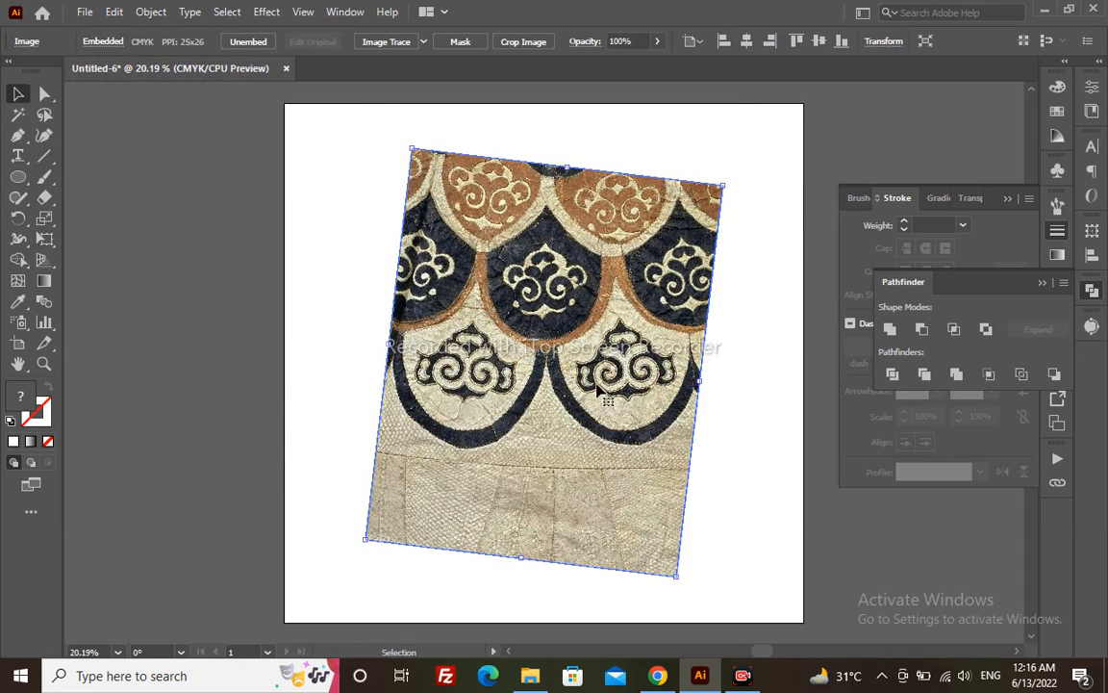
- Fine-tune the photo's rotation until the dark scroll motif in the lower-left scallop stands upright
key("e")
left_click_drag(752, 319, 694, 339)
key("z")
left_click_drag(377, 330, 667, 535)
key("e")
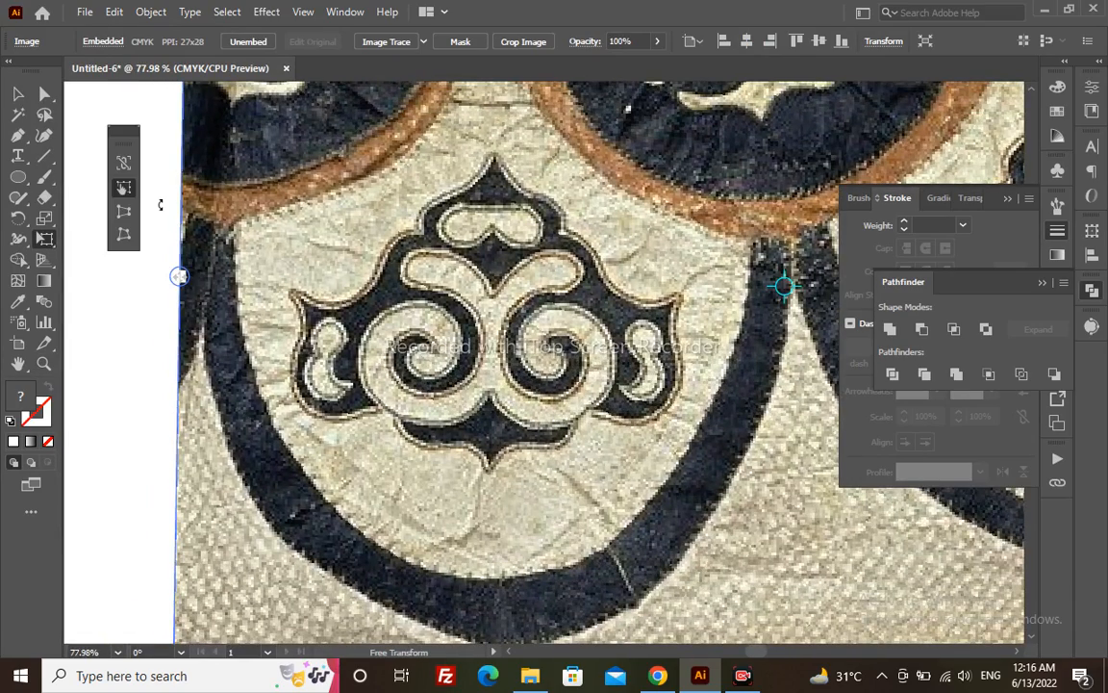
left_click_drag(162, 203, 157, 214)
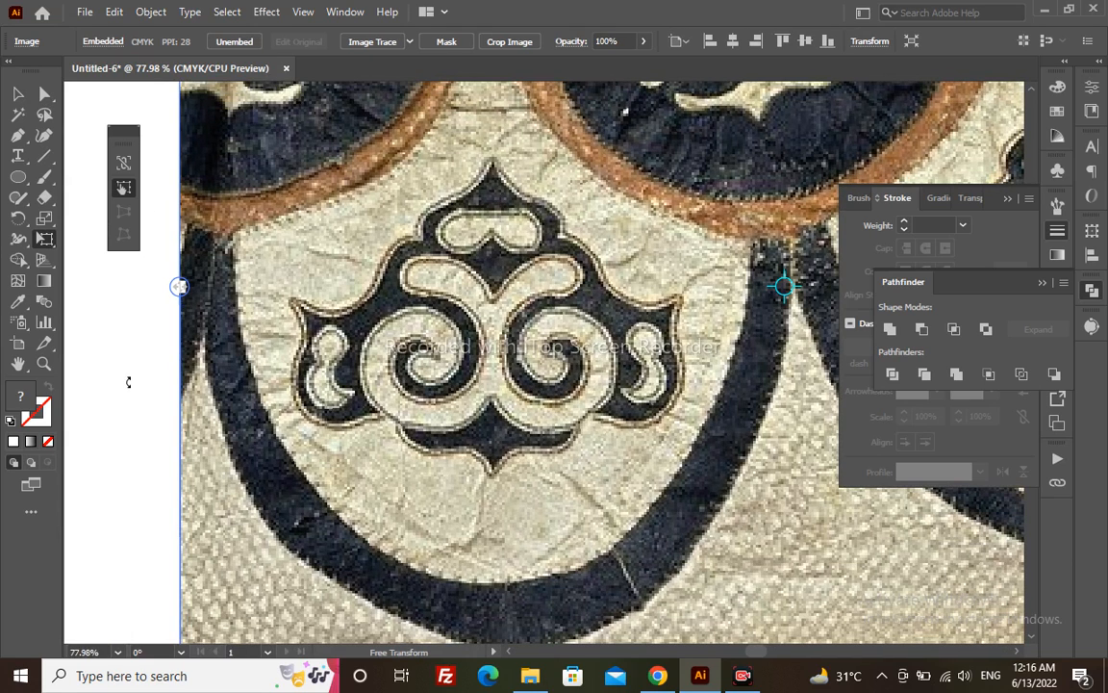
mouse_move(128, 382)
left_mouse_down()
mouse_move(125, 394)
mouse_move(124, 383)
left_mouse_up()
key("v")
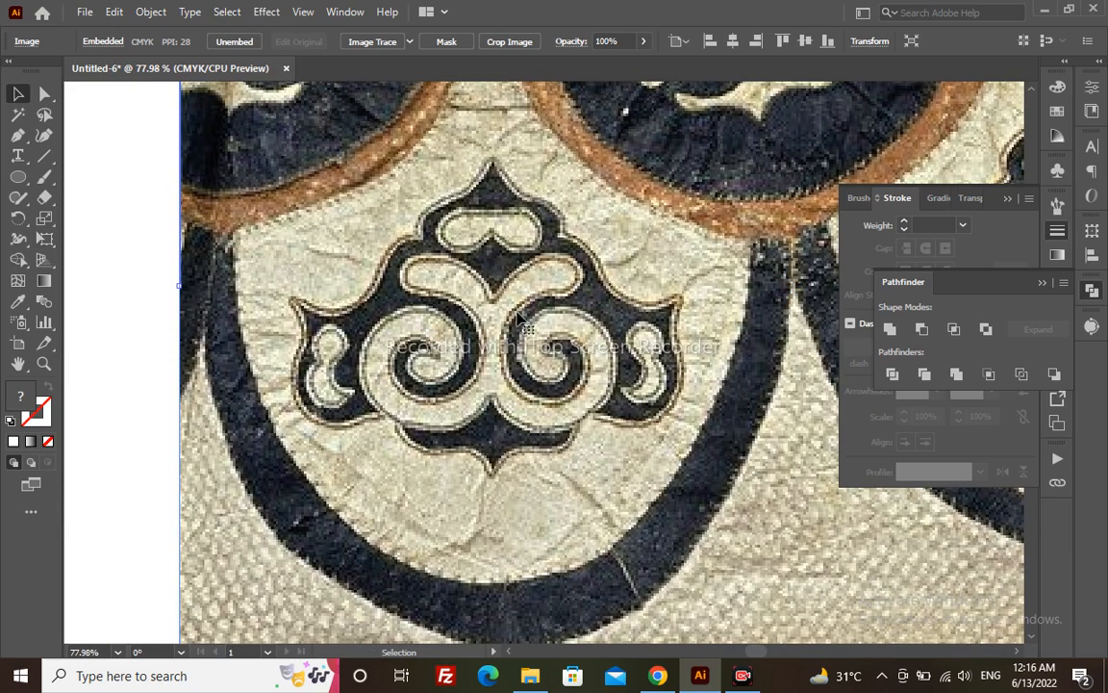
key("space")
left_click_drag(517, 320, 459, 319)
key("e")
left_click_drag(101, 316, 98, 322)
- Start a Pen path at the scroll motif's top tip and trace its right edge down to the first notch
key("p")
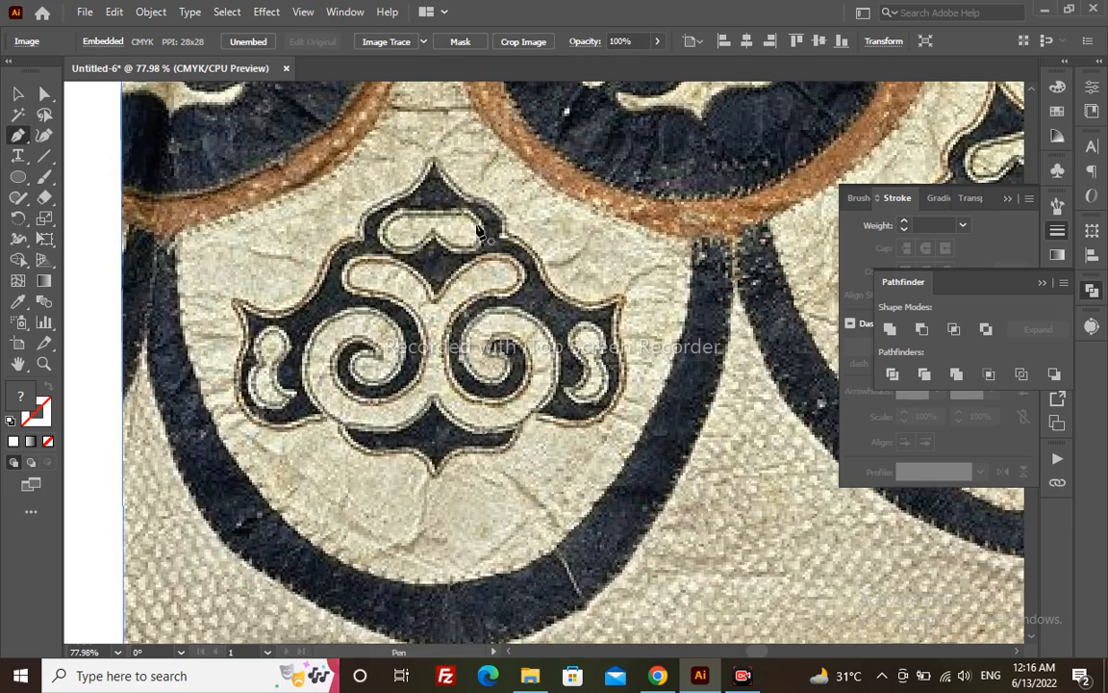
key("ctrl+plus")
key("ctrl+plus")
key("space")
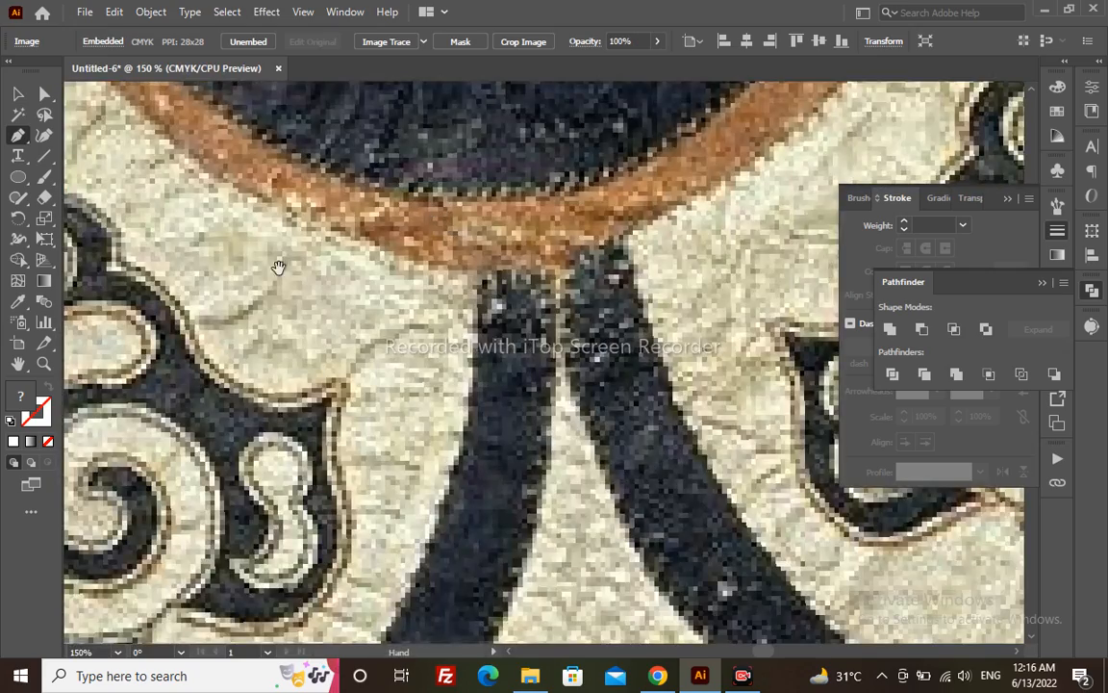
left_click_drag(229, 325, 545, 262)
key("ctrl+minus")
key("space")
left_click_drag(191, 329, 384, 288)
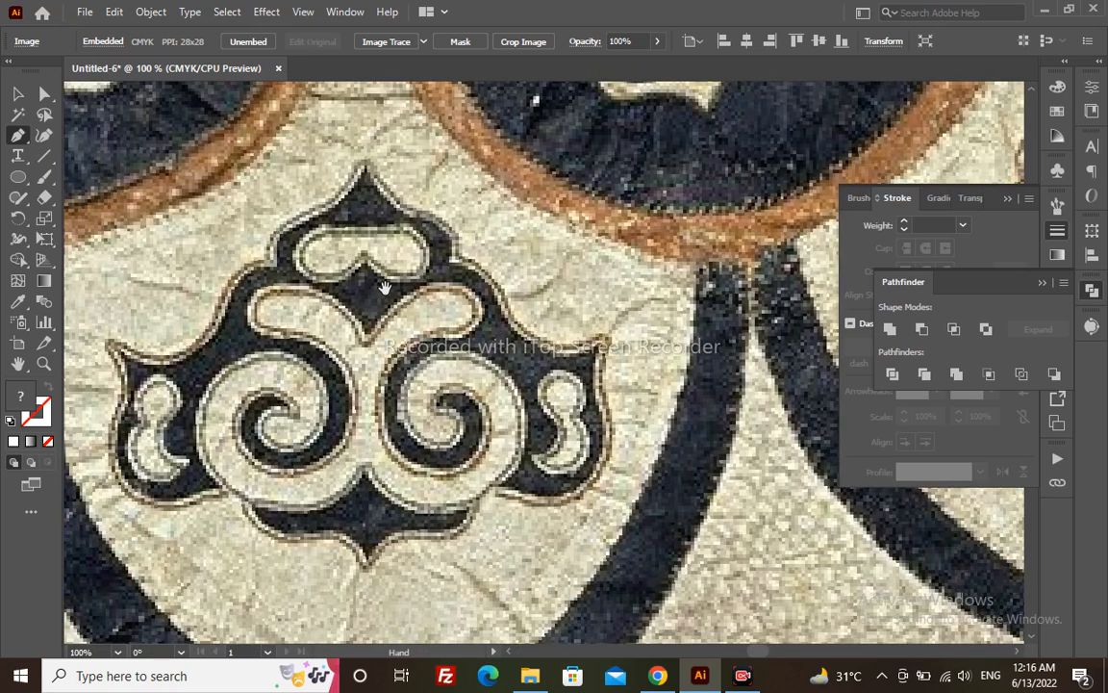
left_click(362, 169)
left_click(414, 216)
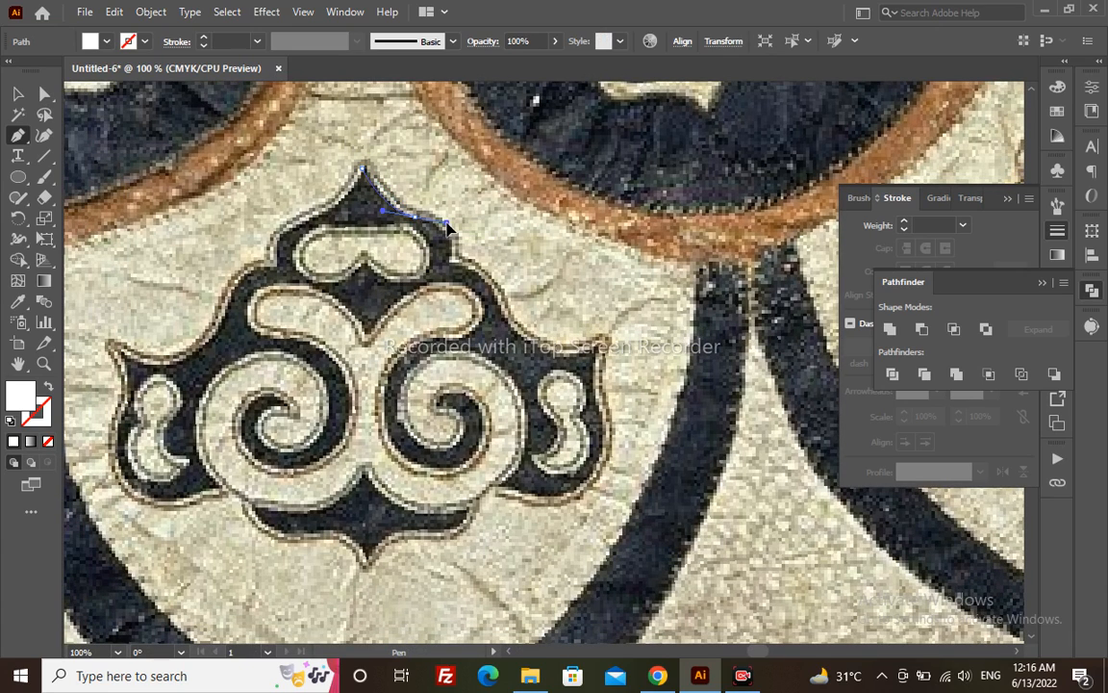
left_click_drag(447, 226, 460, 256)
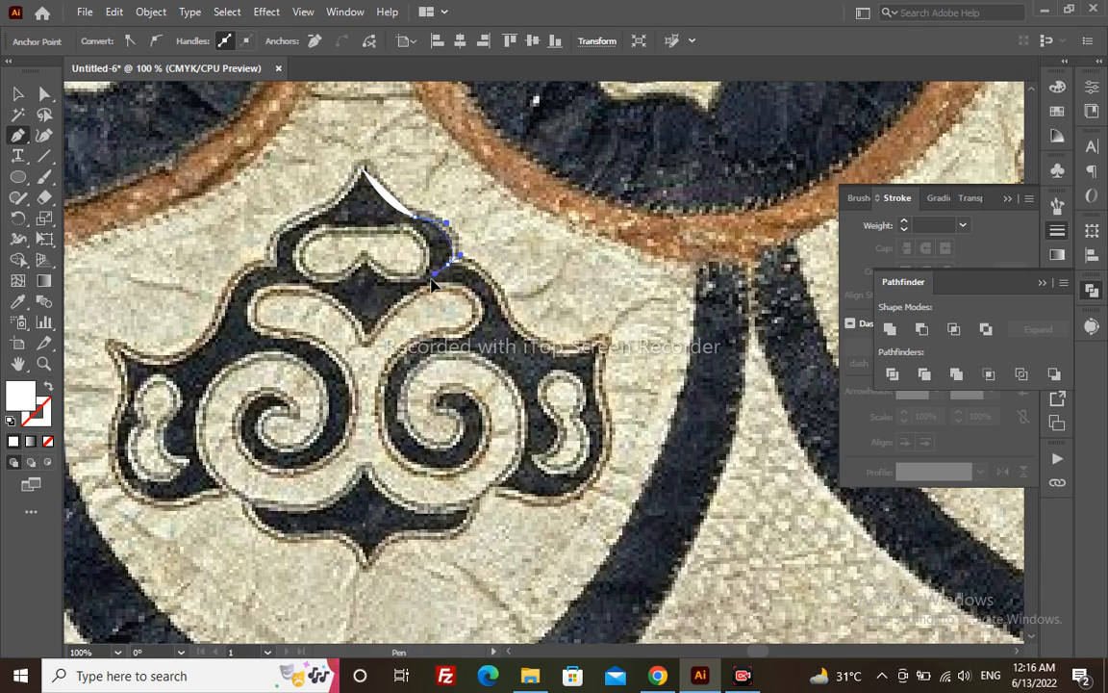
left_click(450, 261)
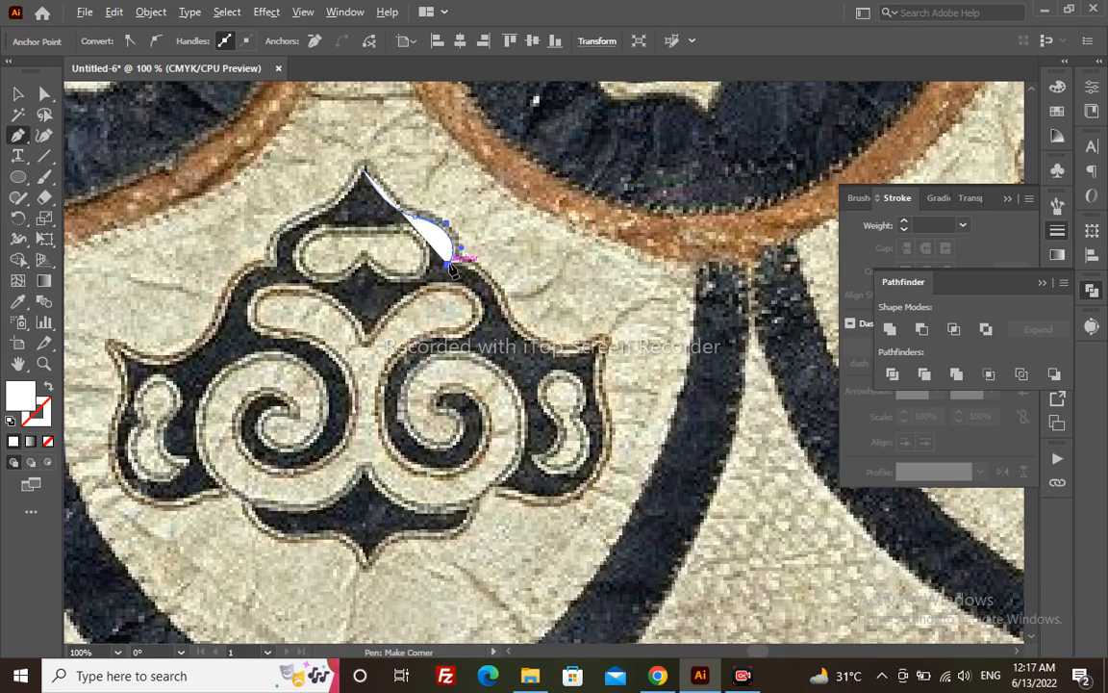
- Trace the right outline around the side lobe to the lower notch, and swap fill and stroke to leave a white outline without fill
left_click(451, 260)
left_click_drag(508, 337, 486, 492)
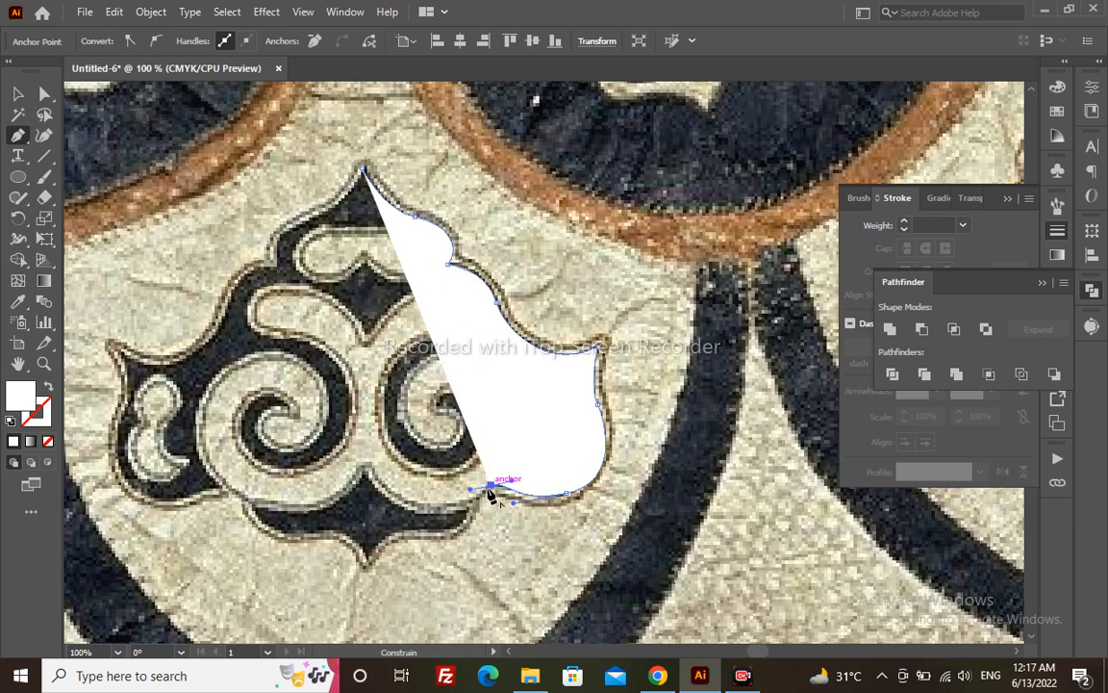
key("shift+x")
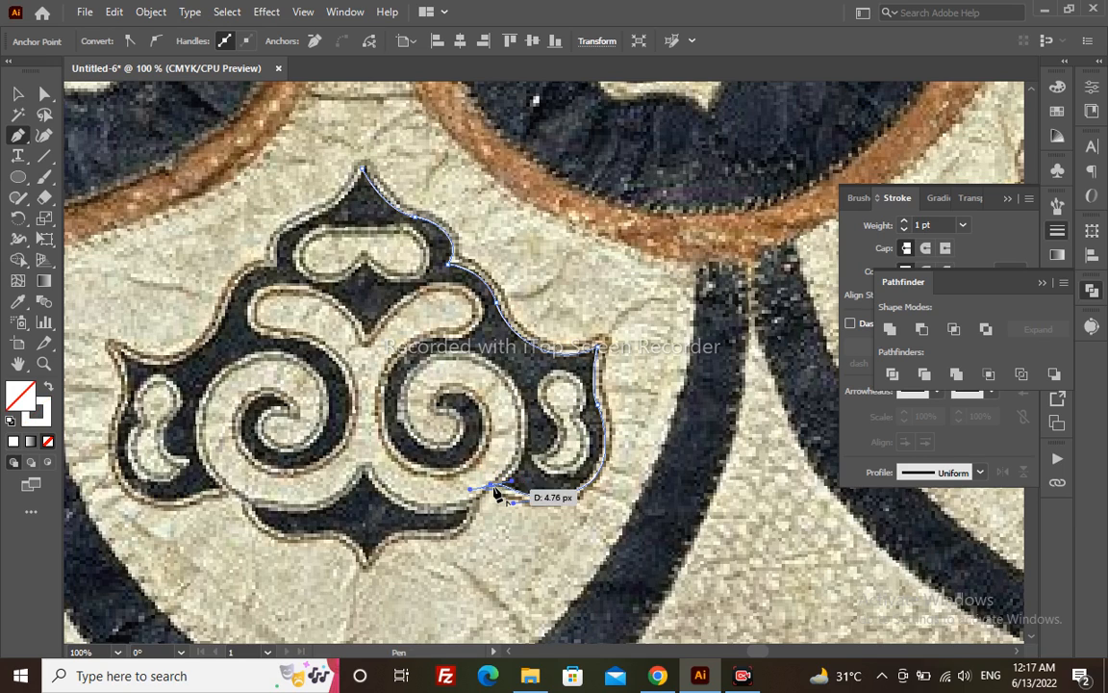
left_click_drag(491, 486, 475, 498)
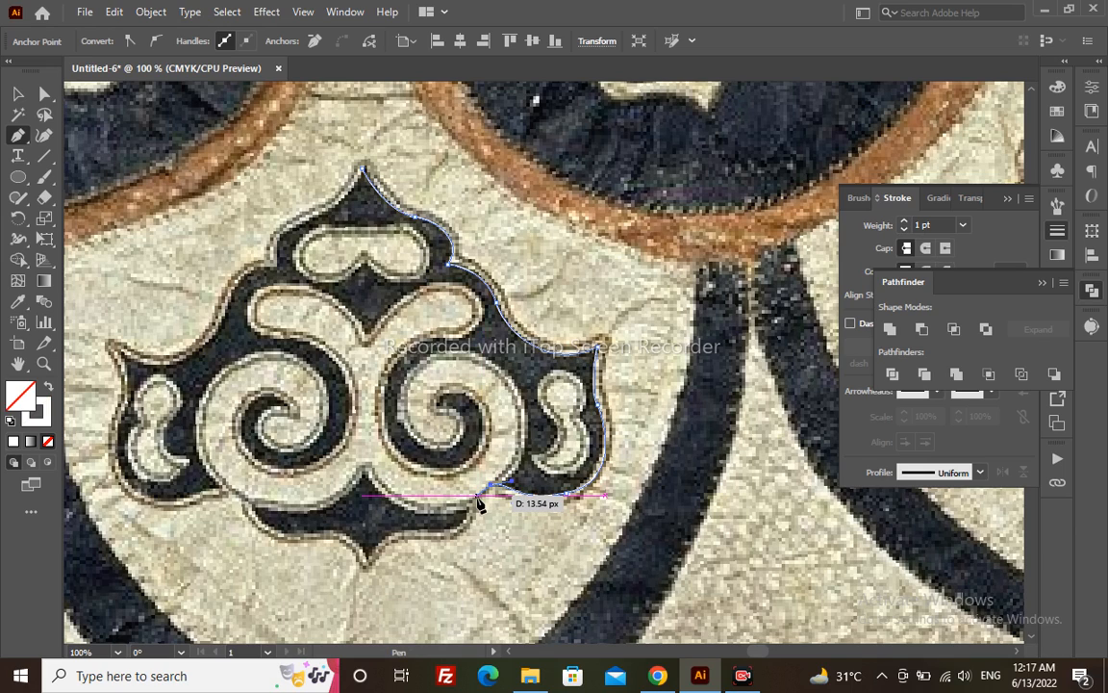
- Continue the path from the lower notch over the right cream spiral and around to its inner curl
left_click_drag(501, 491, 512, 328)
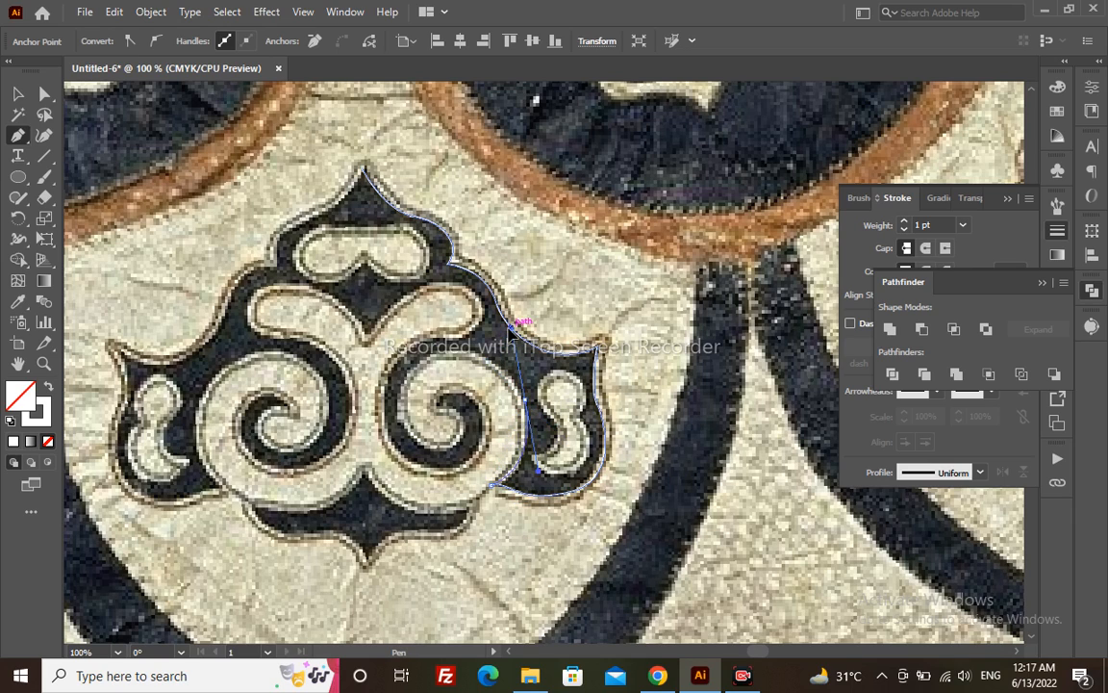
key("ctrl+z")
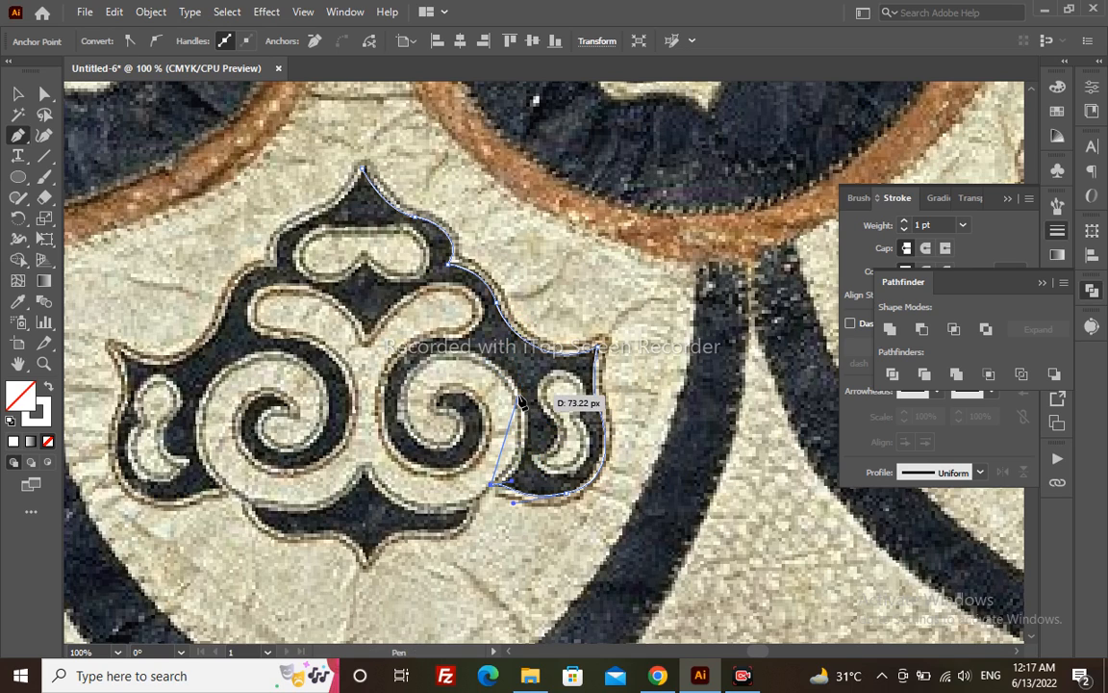
left_click_drag(519, 392, 490, 324)
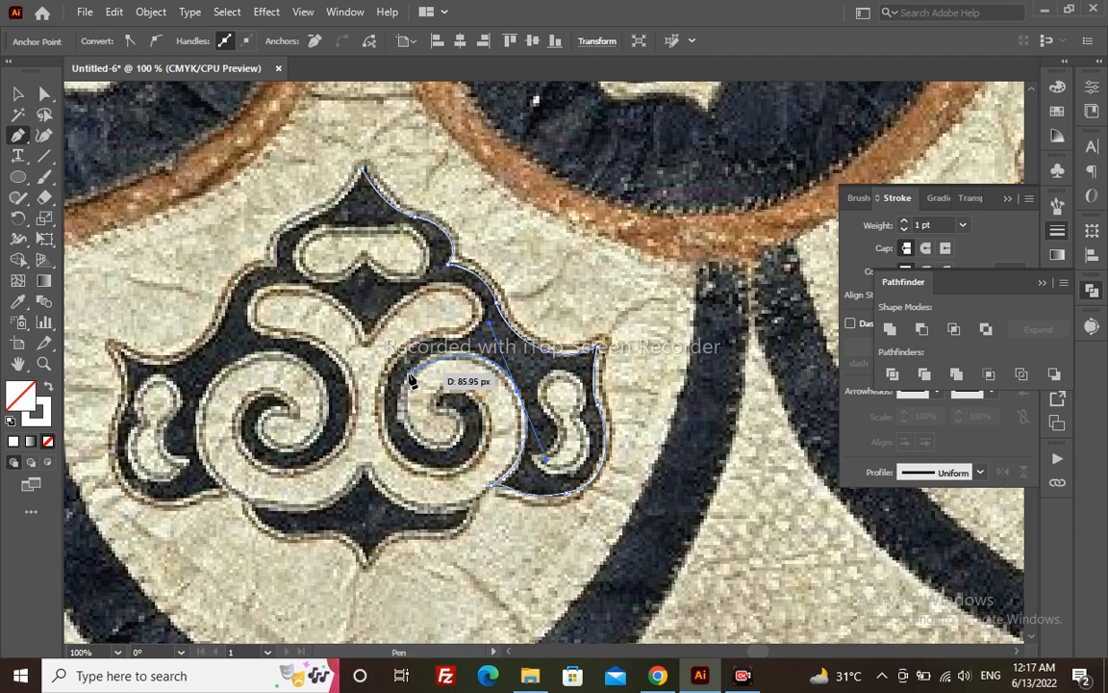
left_click_drag(405, 382, 395, 394)
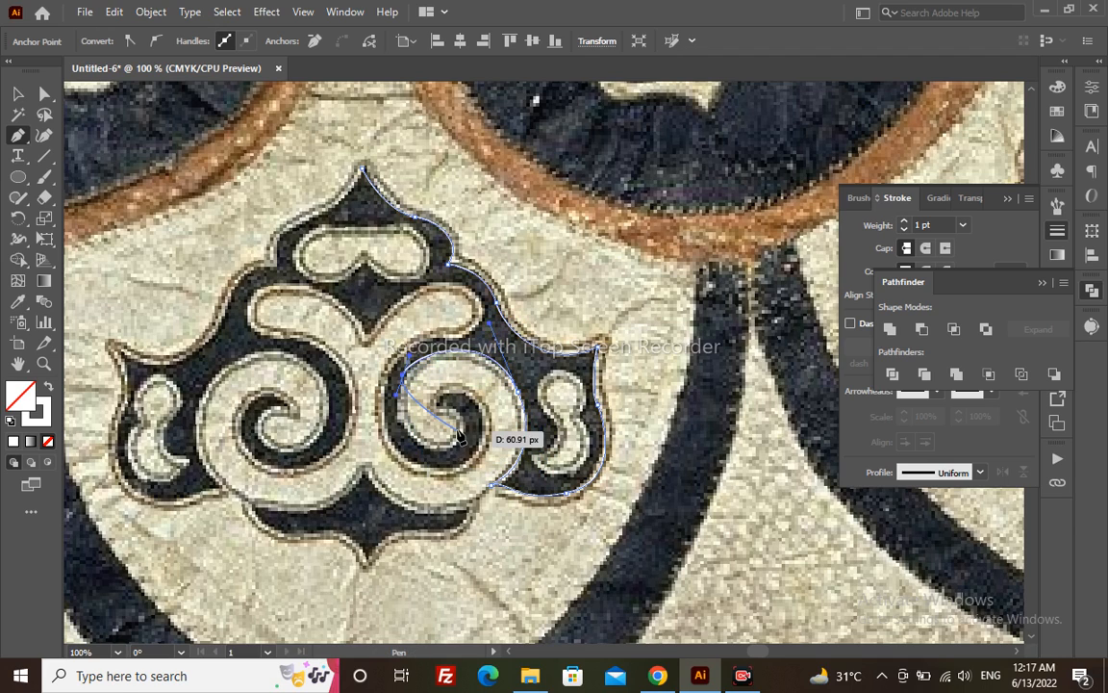
left_click_drag(462, 428, 499, 390)
key("ctrl+z")
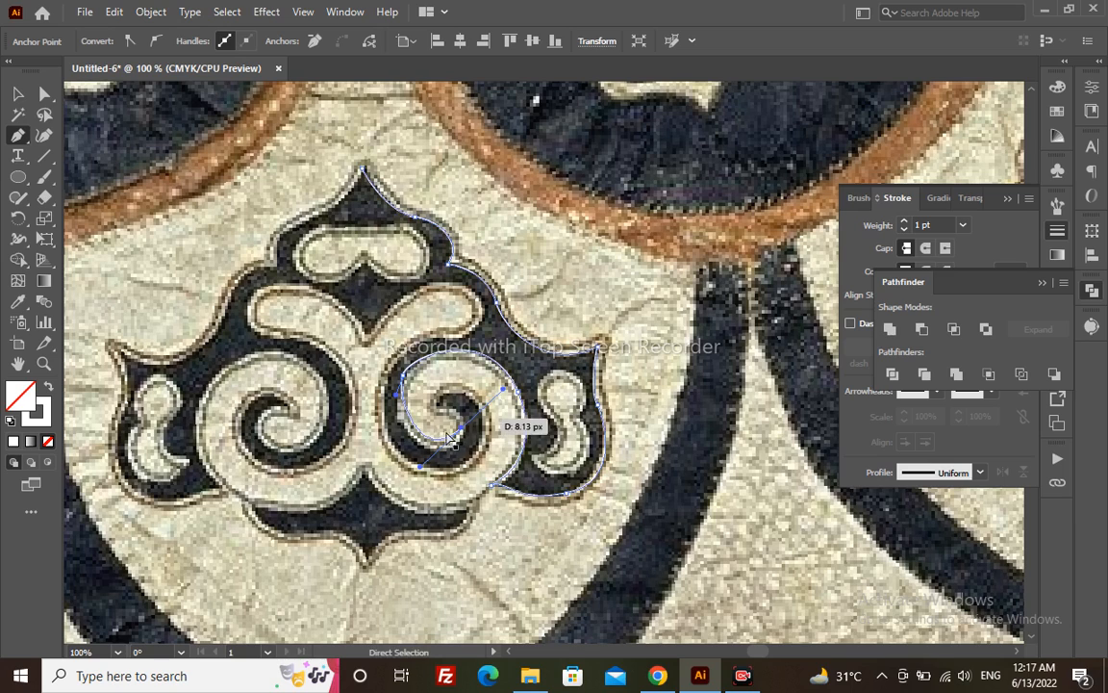
left_click_drag(418, 442, 388, 434)
key("ctrl")
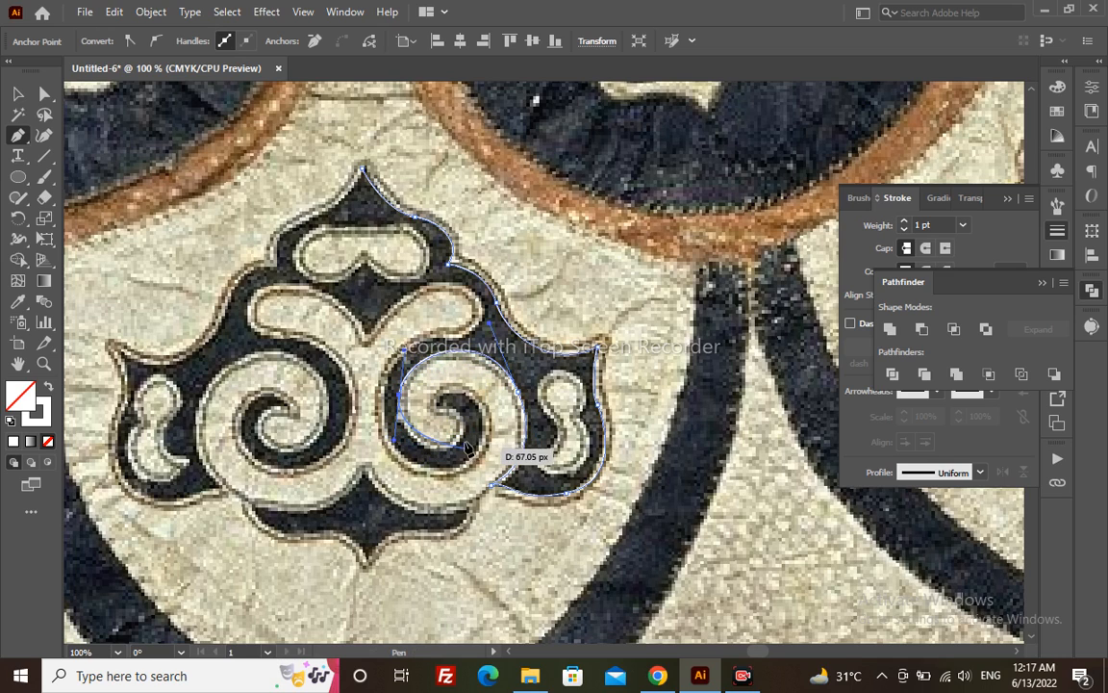
left_click_drag(463, 432, 474, 411)
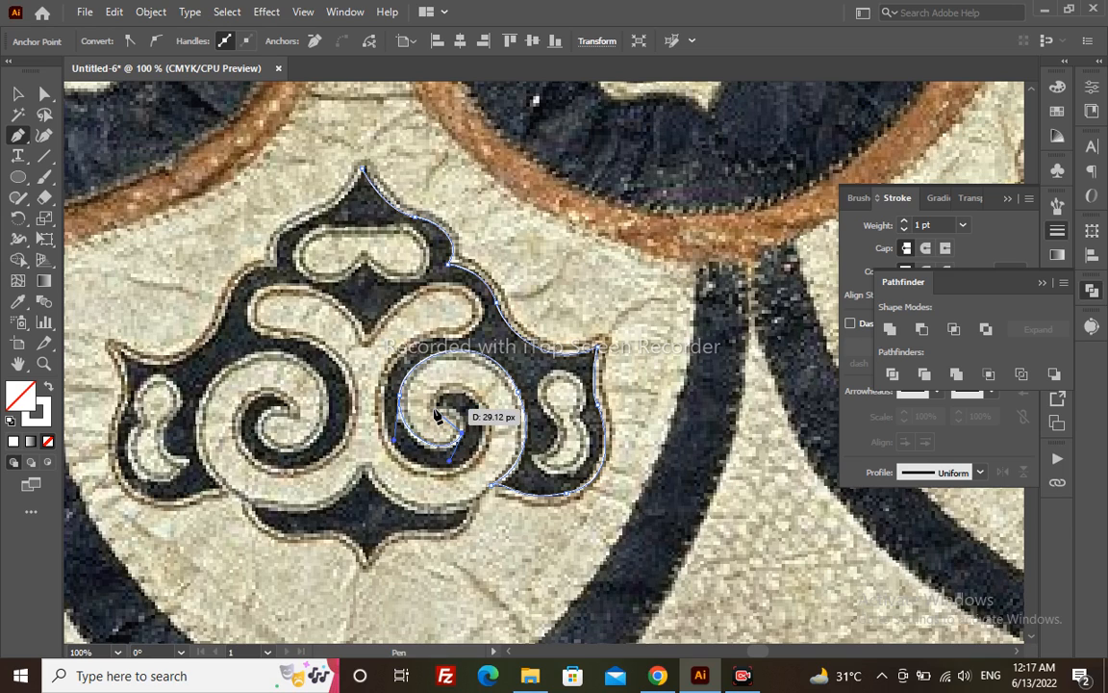
- Trace the pointed inner end of the right dark spiral and curve the path back outward
key("ctrl+plus")
key("ctrl+plus")
key("ctrl+plus")
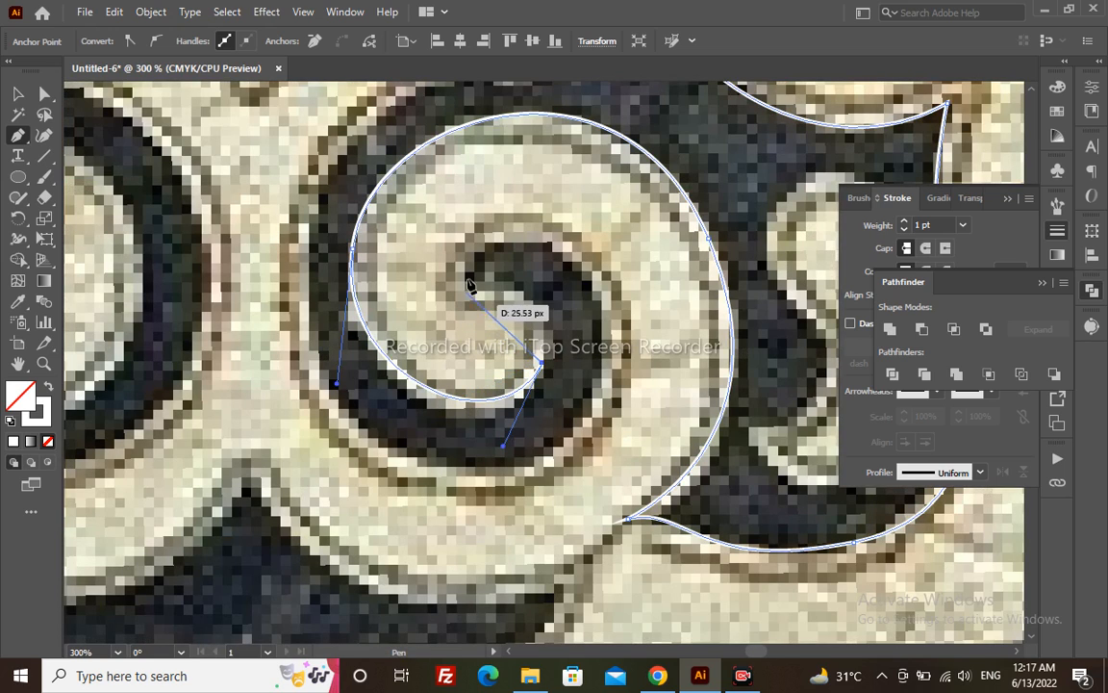
left_click_drag(469, 286, 364, 294)
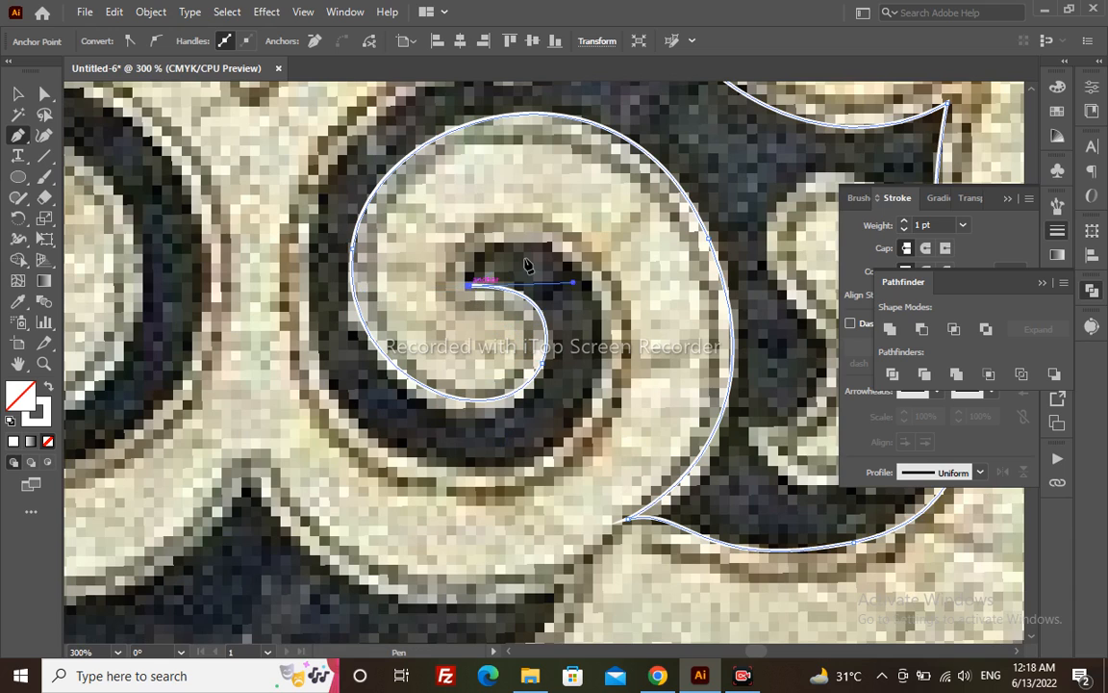
left_click_drag(569, 257, 590, 282)
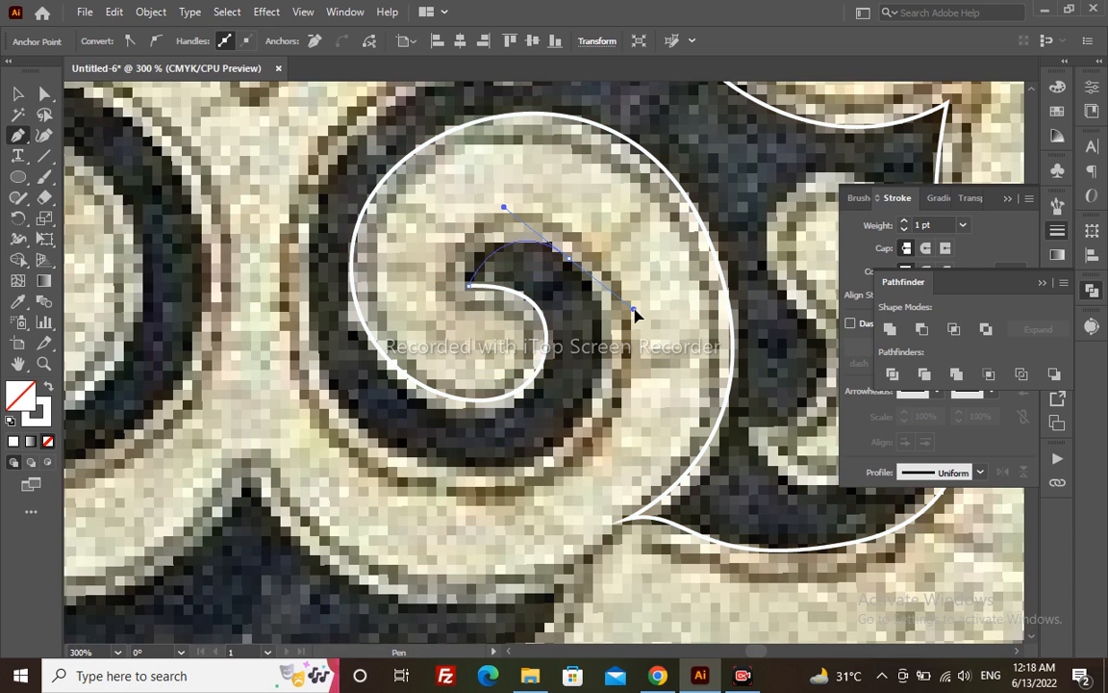
left_click_drag(635, 315, 635, 295)
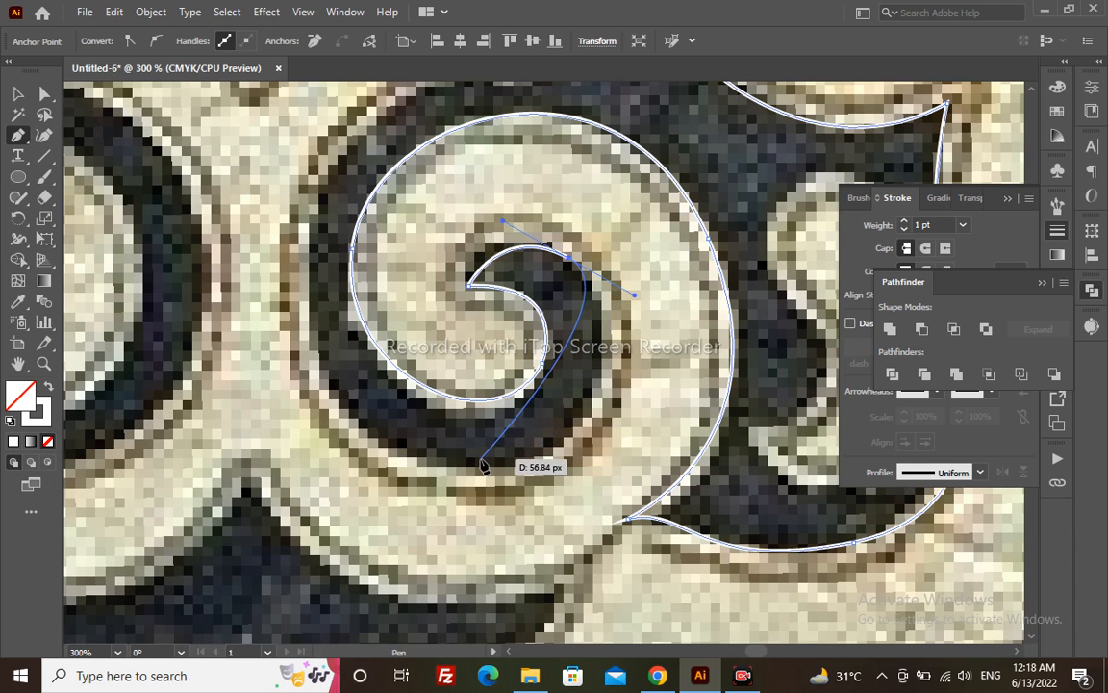
- Trace the dark spiral's outer edge around its underside and up to the lower edge of the cream arm
left_click_drag(479, 466, 333, 469)
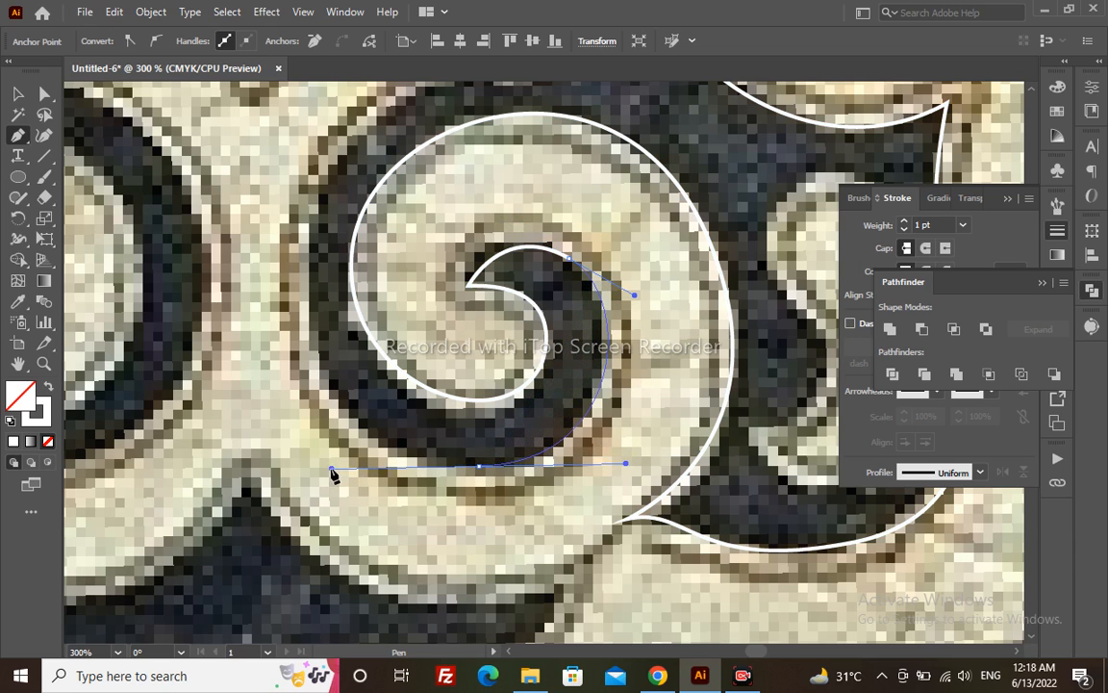
left_click_drag(308, 353, 307, 231)
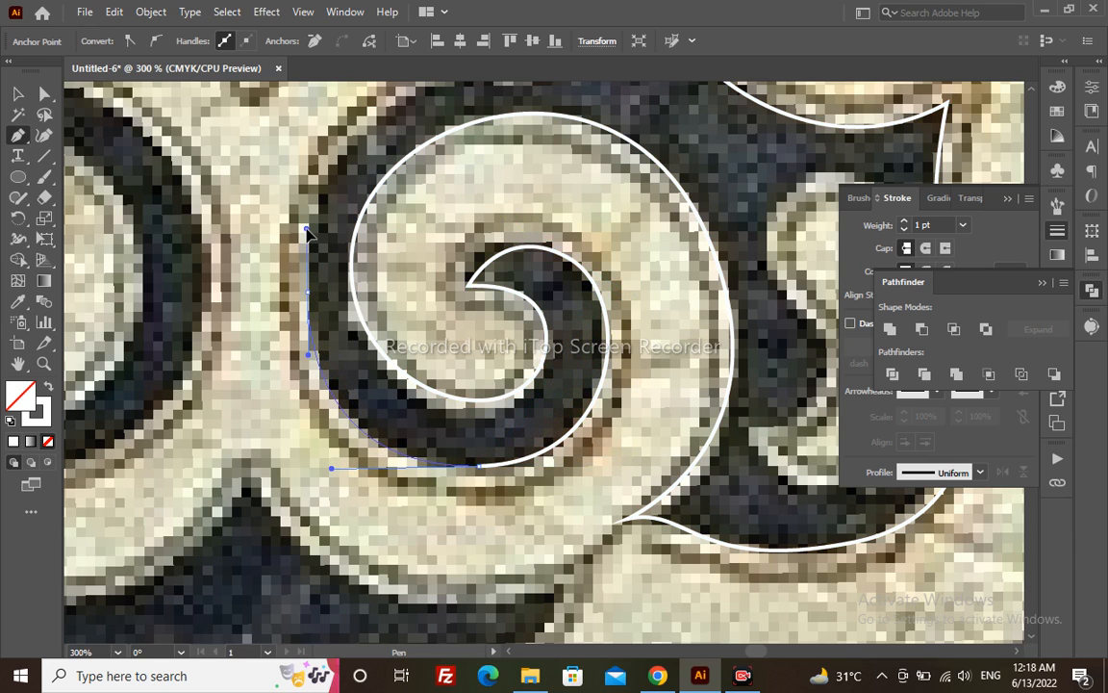
left_click_drag(356, 192, 311, 343)
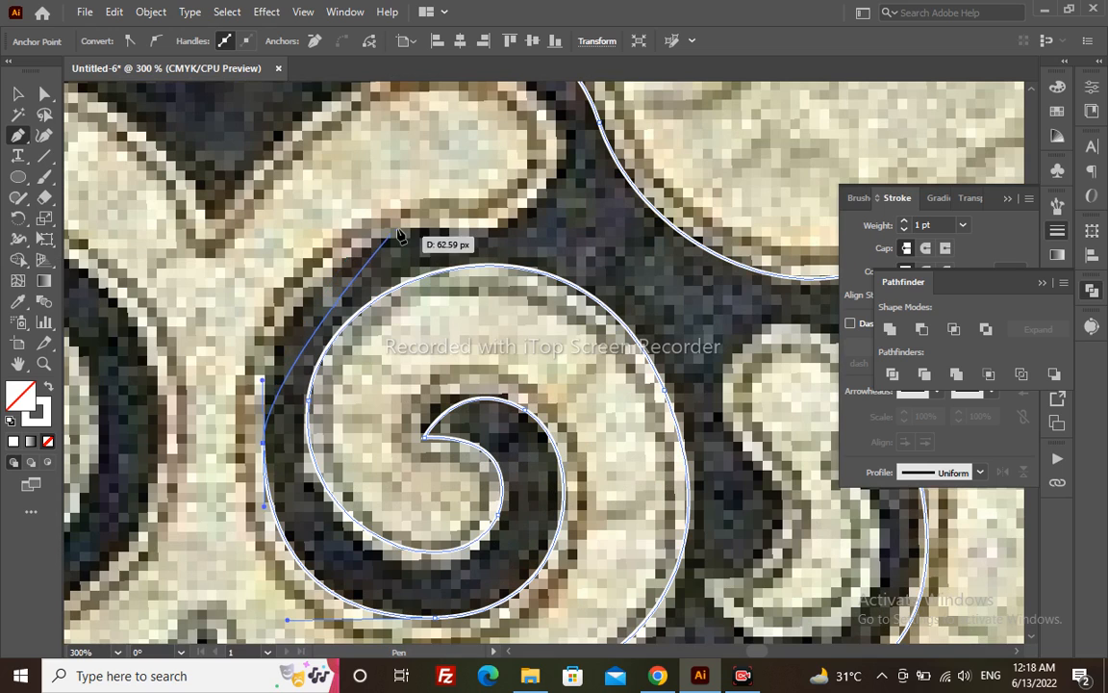
left_click_drag(400, 234, 552, 182)
key("ctrl+z")
left_click_drag(393, 234, 658, 375)
- Trace around the rounded end of the right cream arm and down to the V-shaped point at the motif's centre
left_click_drag(647, 258, 601, 191)
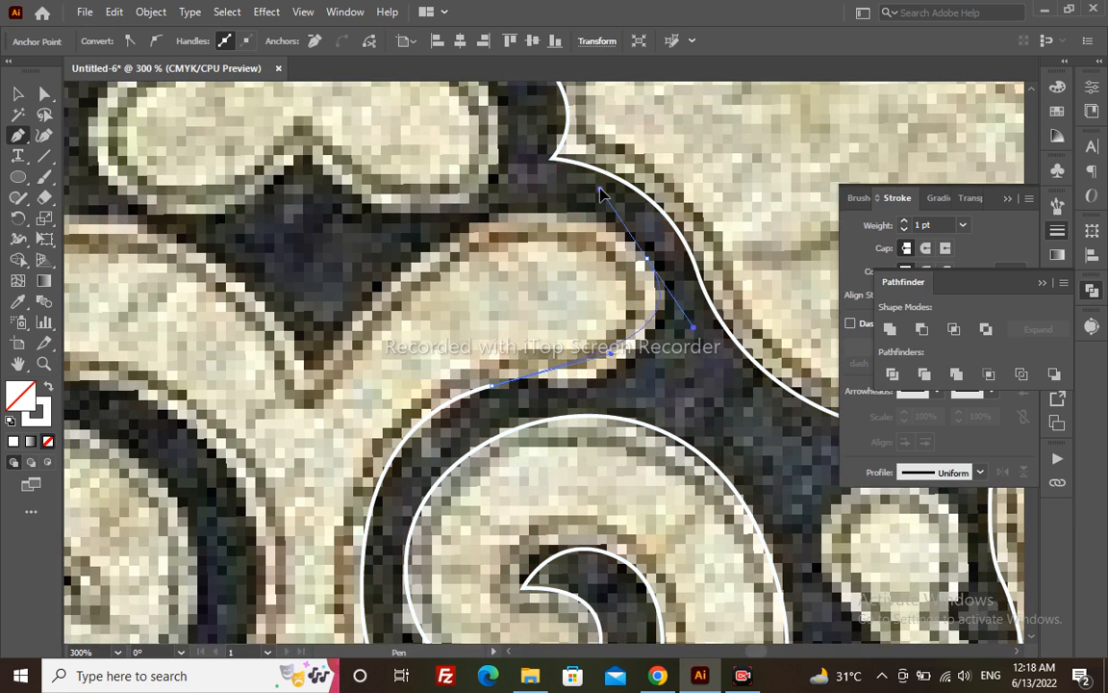
left_click_drag(376, 286, 313, 381)
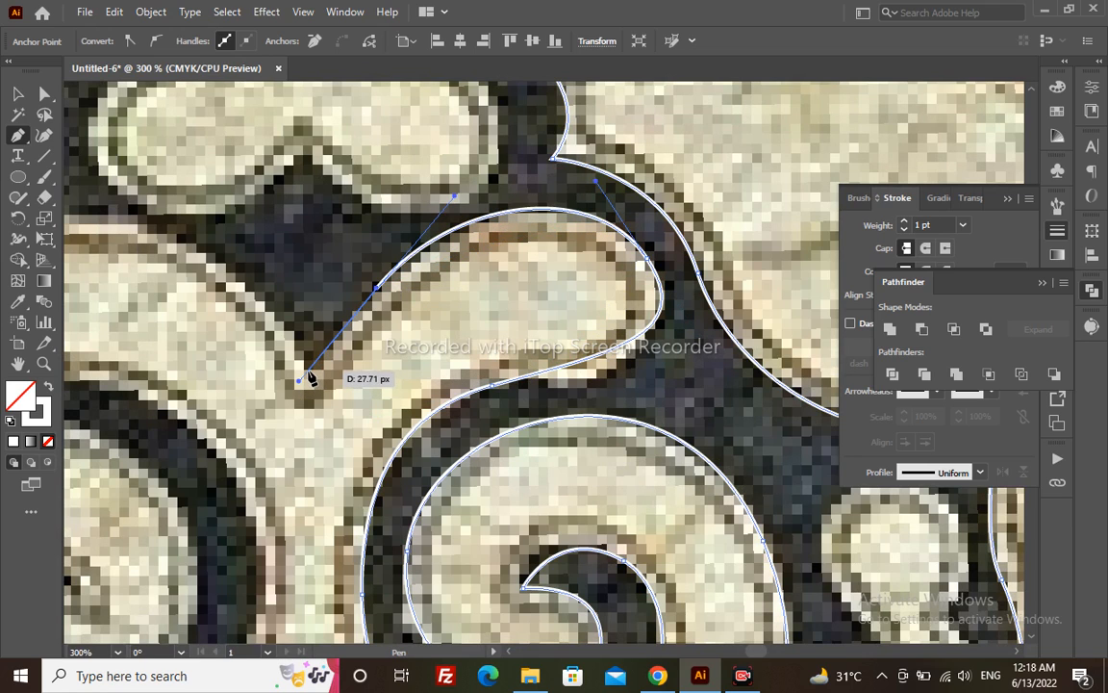
key("ctrl+z")
left_click_drag(404, 267, 387, 287)
left_click(313, 371)
- Draw a straight segment up to the heart-shaped cutout's notch and trace the cutout's right half to its top centre
scroll(313, 375, "up", 4)
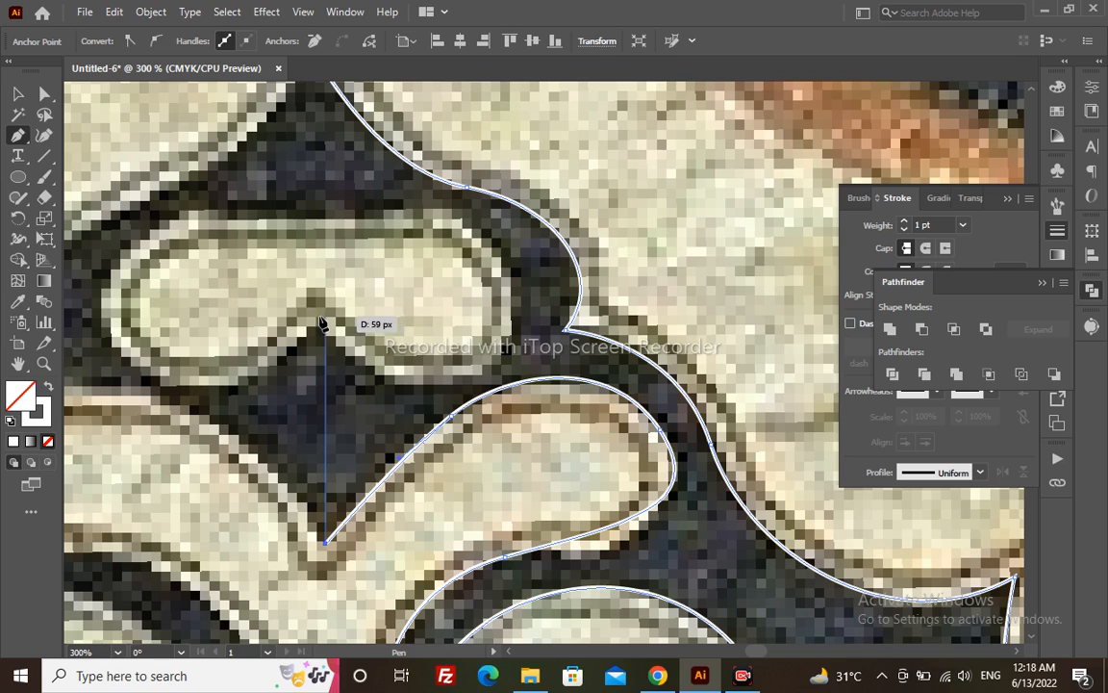
left_click(324, 323)
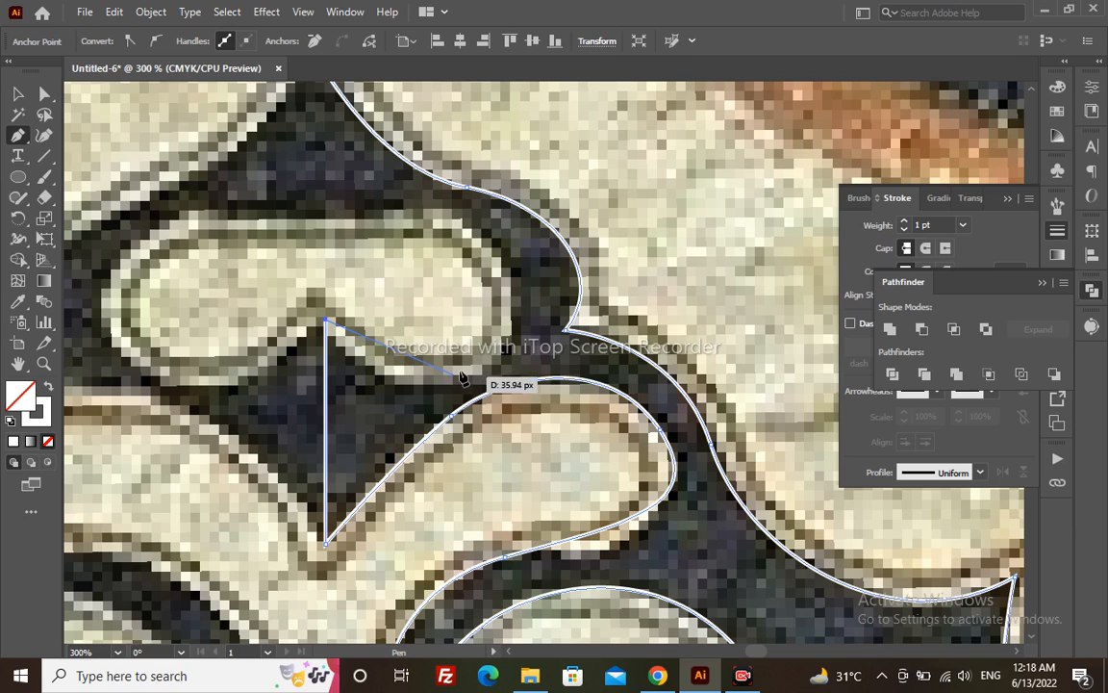
left_click_drag(494, 356, 553, 277)
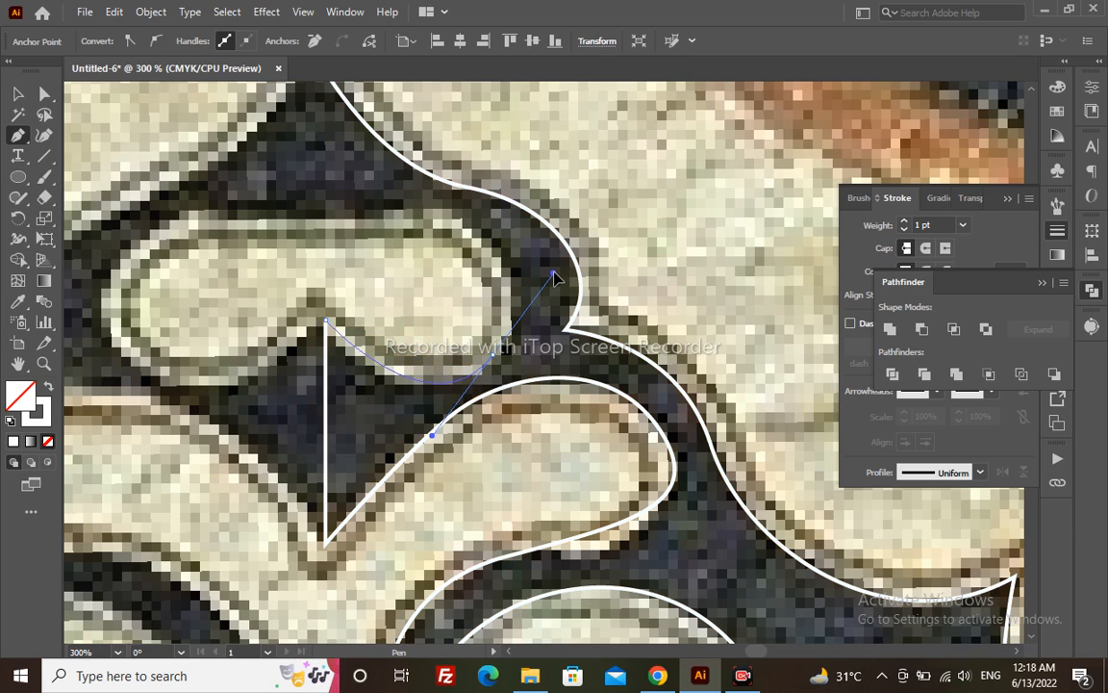
left_click_drag(407, 214, 404, 370)
key("space")
left_click(402, 364)
key("space")
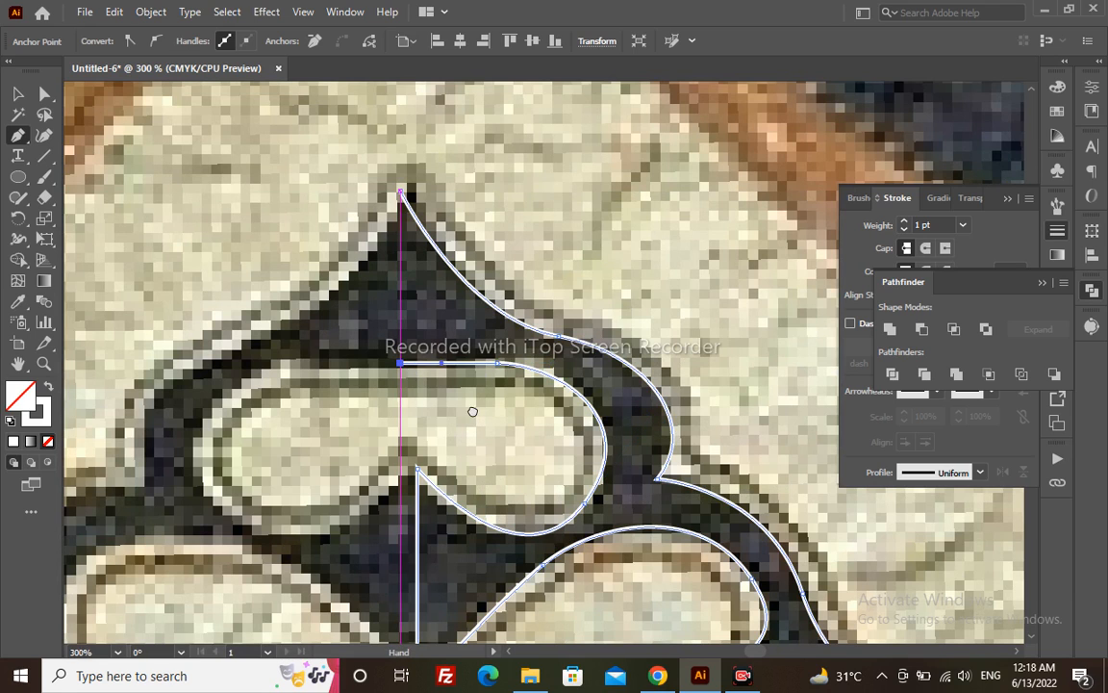
- Shift the straight centre segment's two anchor points left to line up vertically with the motif's top tip
left_click_drag(472, 411, 566, 369)
key("a")
left_click(512, 430)
key("space")
left_click_drag(515, 433, 524, 359)
left_click_drag(521, 581, 506, 577)
key("z")
left_click(637, 486, "alt")
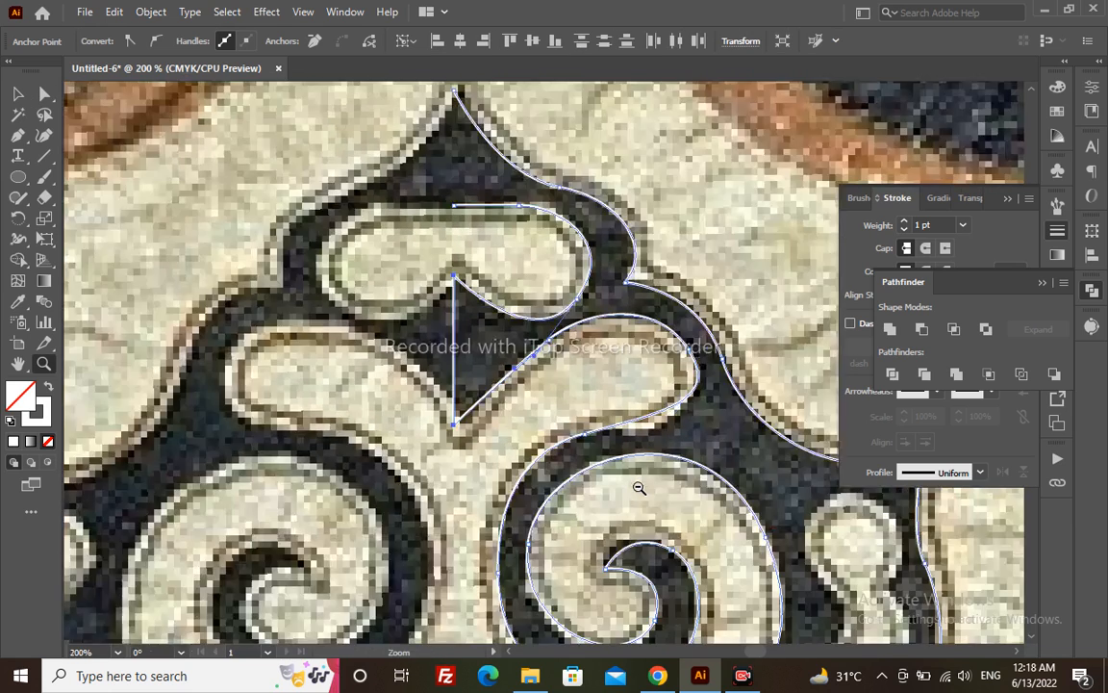
- Reflect a copy of the traced right half across the motif's vertical centre line to form the left half
left_click(638, 486, "alt")
key("a")
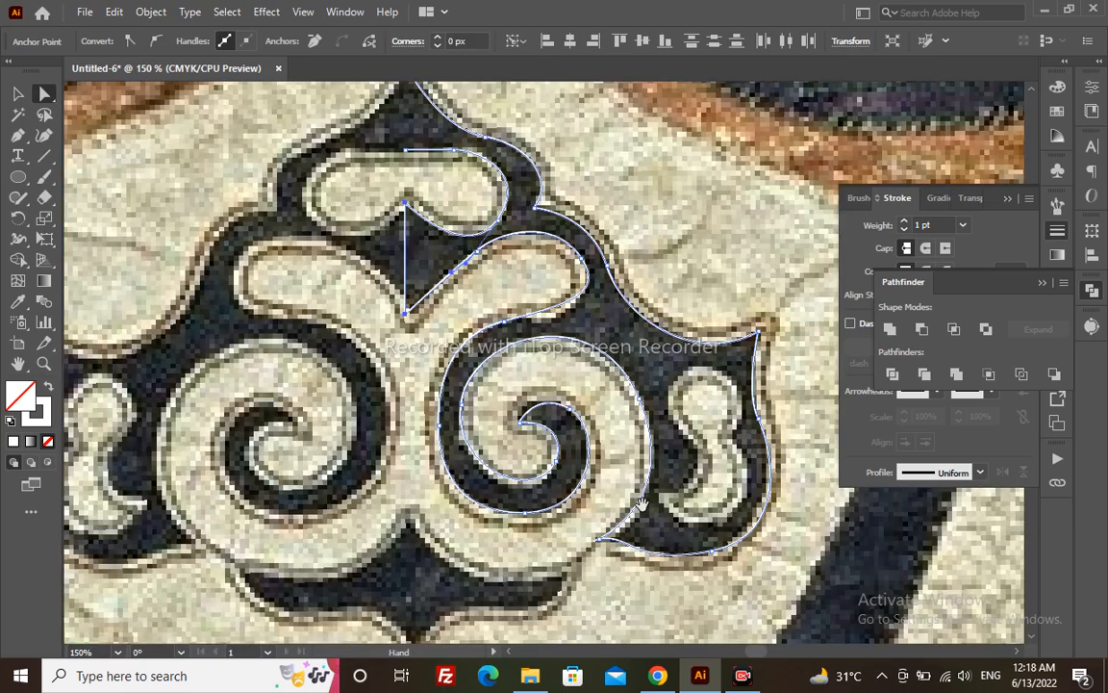
left_click_drag(640, 504, 664, 467)
key("v")
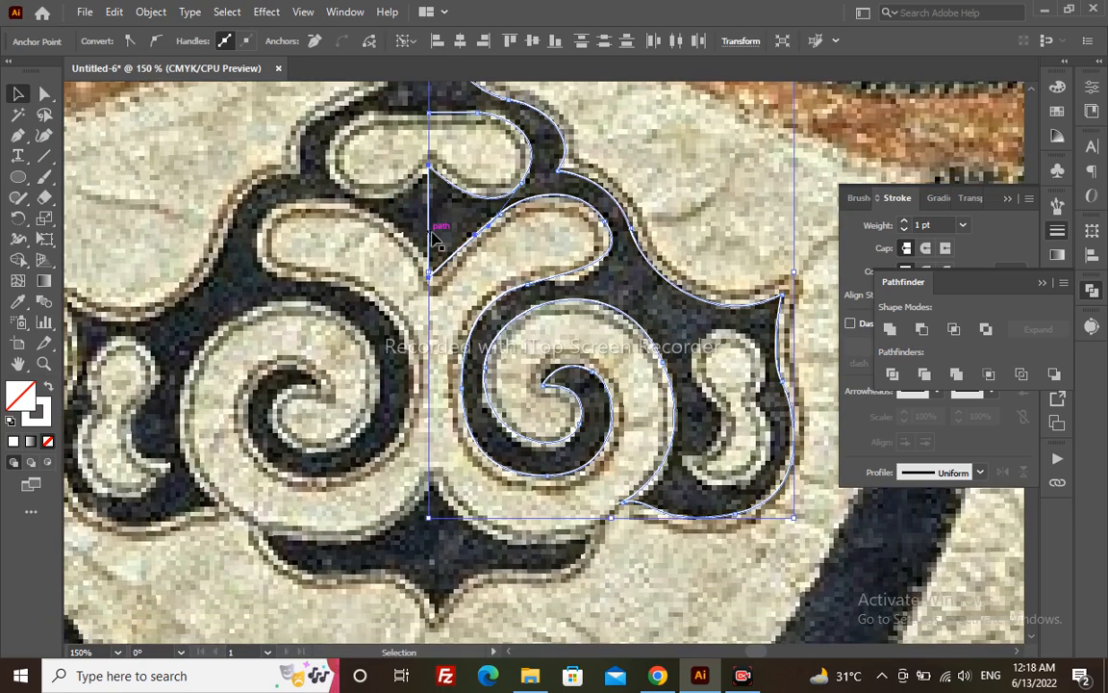
scroll(437, 242, "up", 2)
key("ctrl+minus")
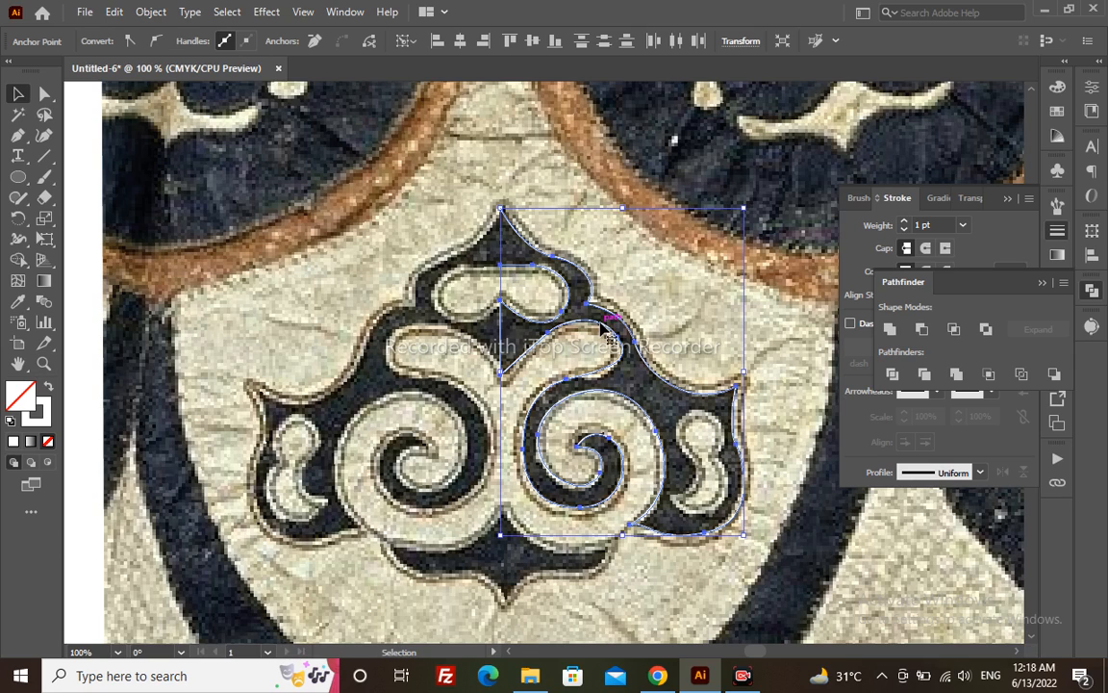
key("o")
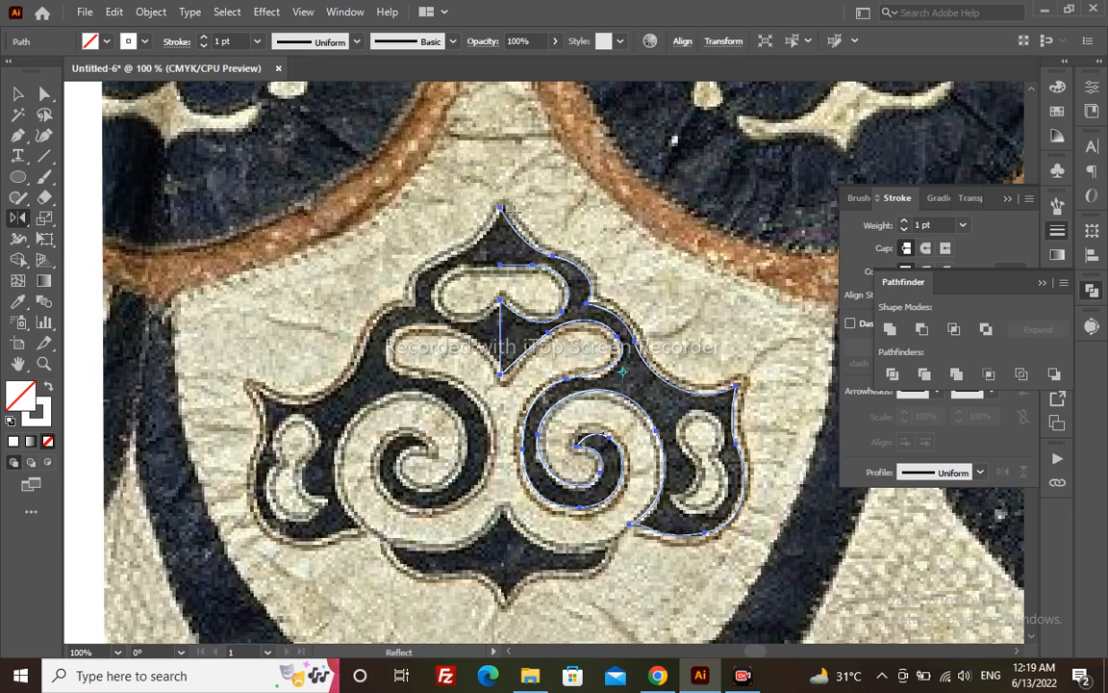
left_click_drag(550, 368, 408, 382)
key("v")
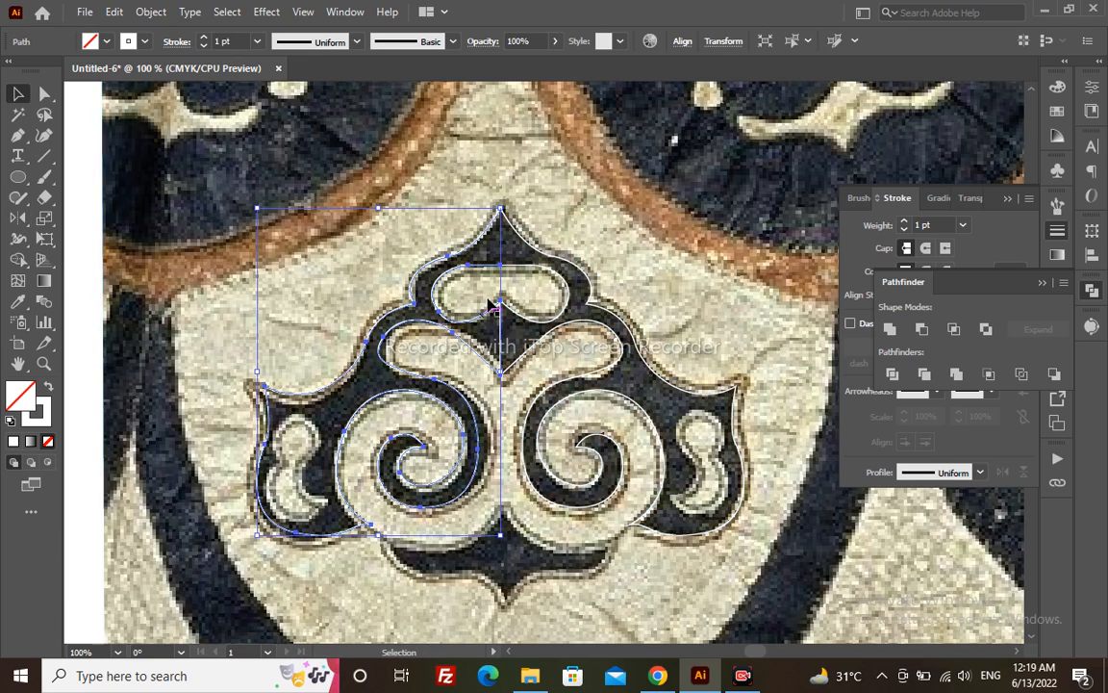
- Select both halves of the motif, swap their white stroke to a solid fill, and unite them into one shape
left_click(535, 324, "shift")
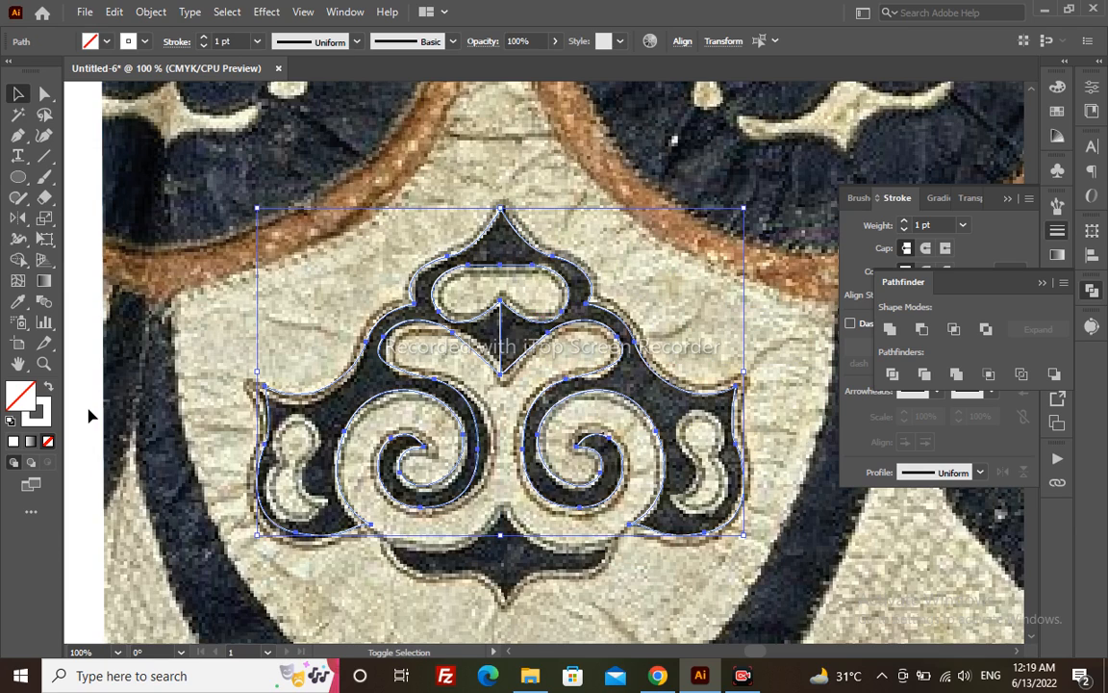
key("shift+x")
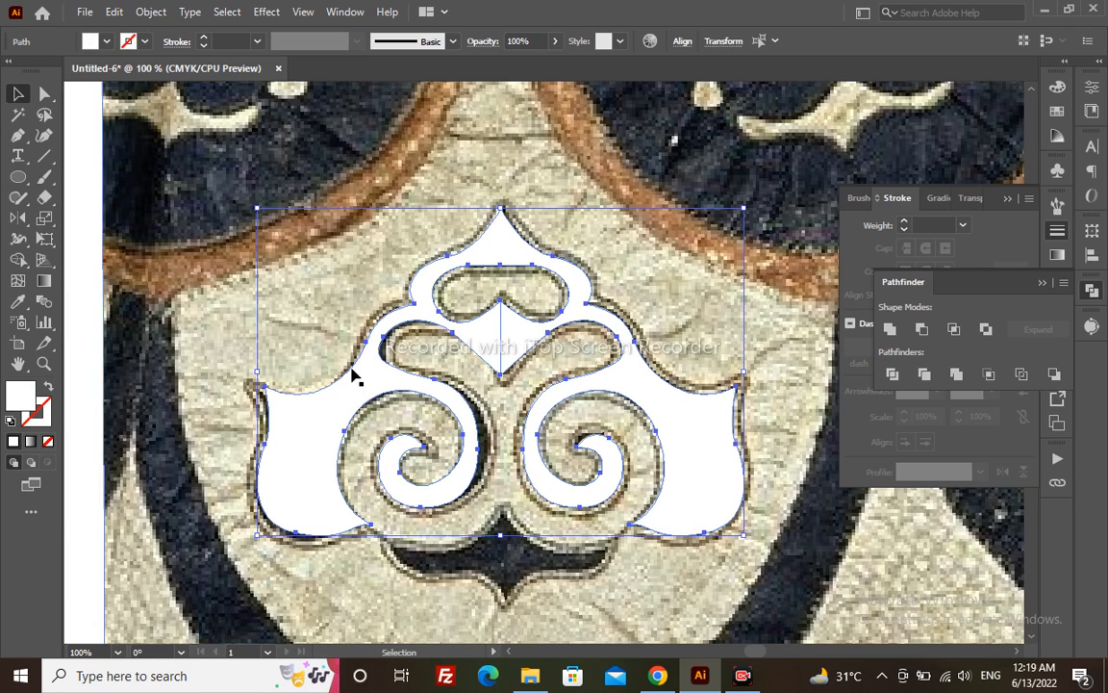
left_click(892, 333)
- Trace the upper edge of the small bottom ornament's right half from its top peak to a corner at its right tip
left_click_drag(512, 491, 489, 389)
left_click_drag(233, 357, 721, 569)
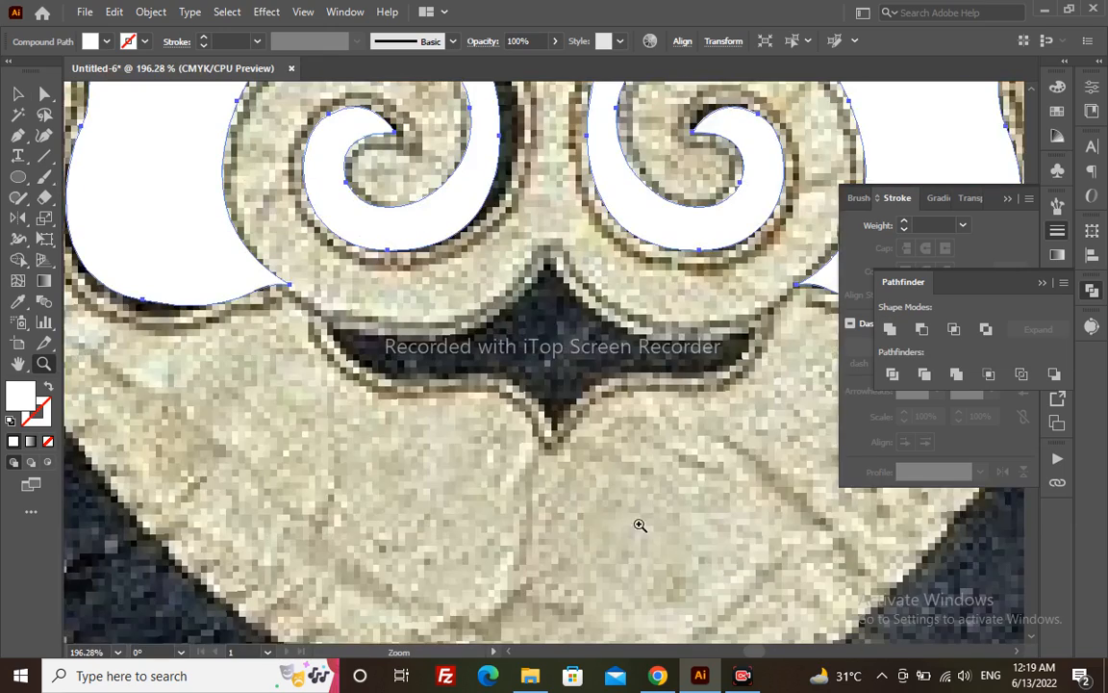
left_click_drag(530, 418, 425, 470)
key("p")
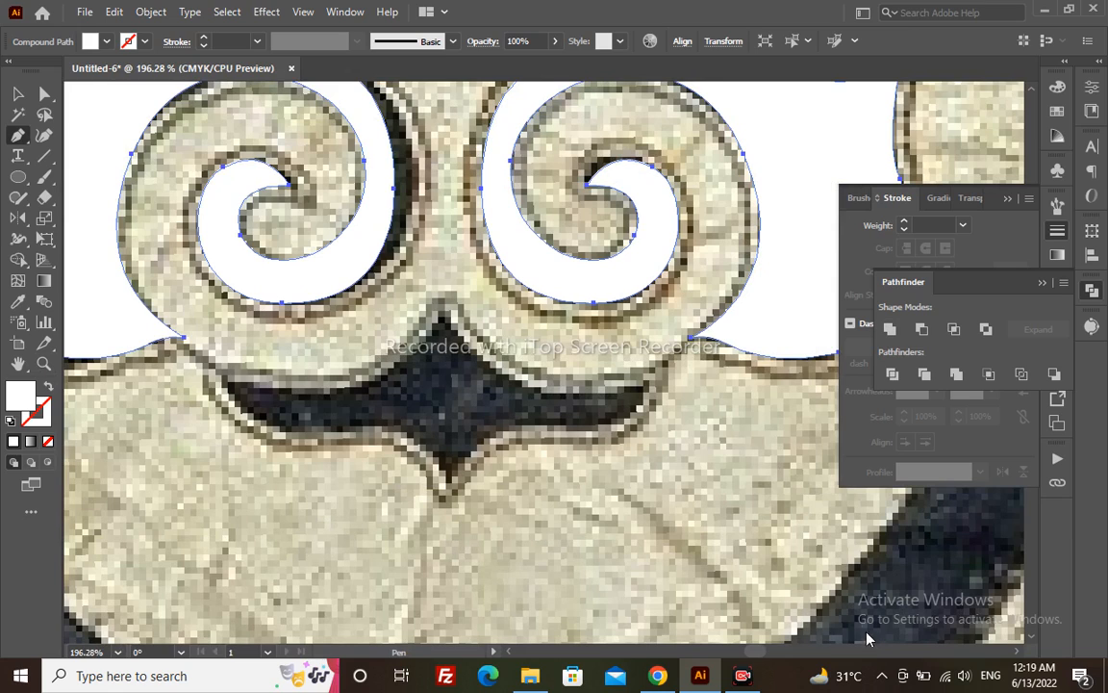
left_click(443, 302)
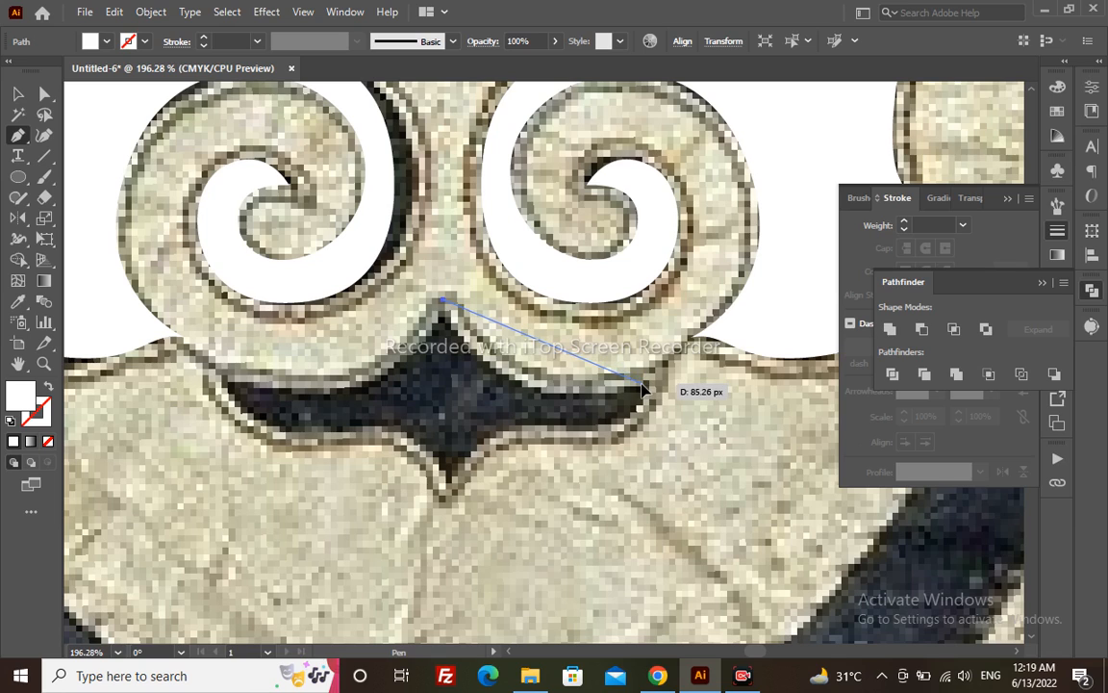
left_click_drag(642, 384, 766, 384)
left_click_drag(772, 340, 797, 345)
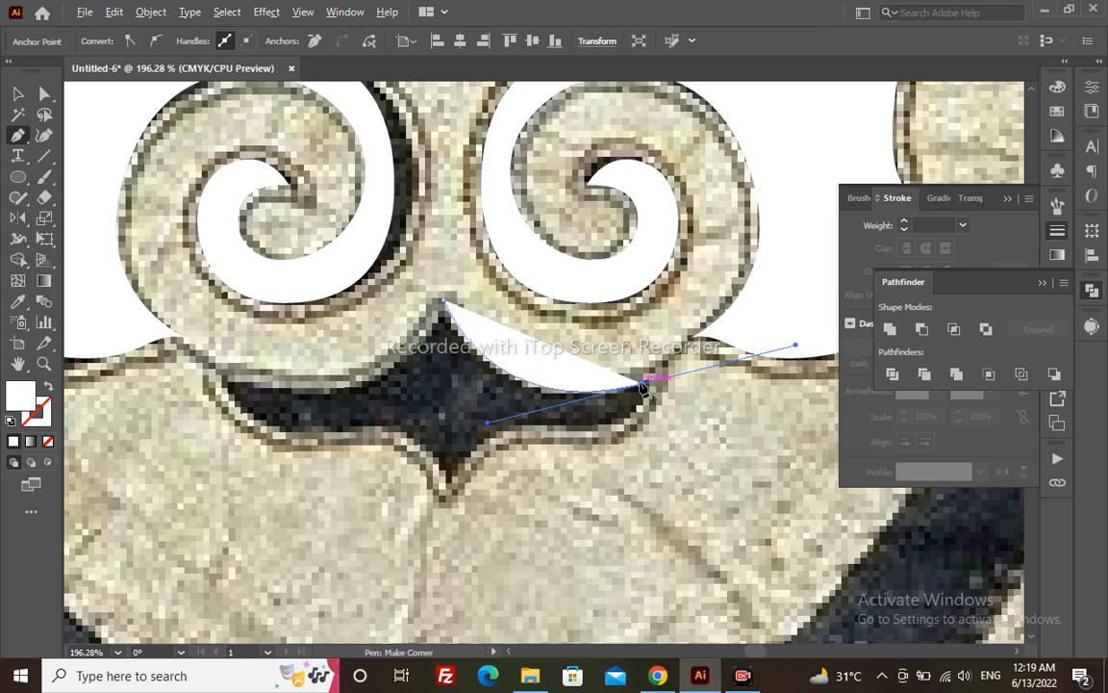
left_click(641, 384)
- Trace the ornament's lower edge from the right tip back to the bottom point and finish the half shape
left_click_drag(575, 424, 500, 437)
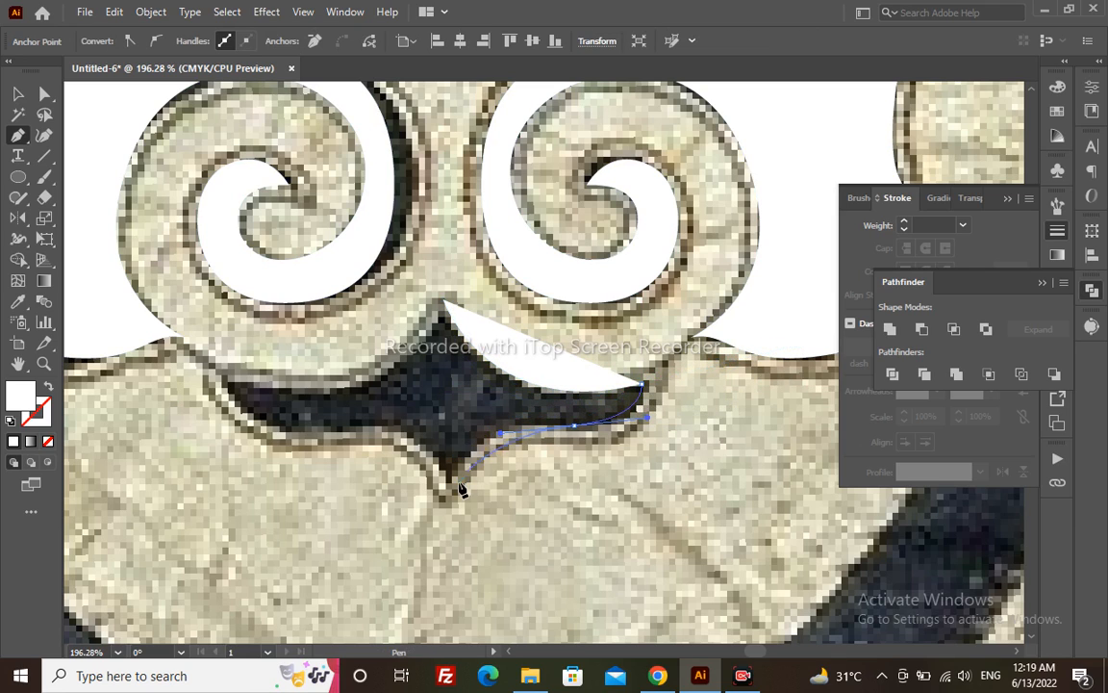
left_click_drag(443, 497, 427, 552)
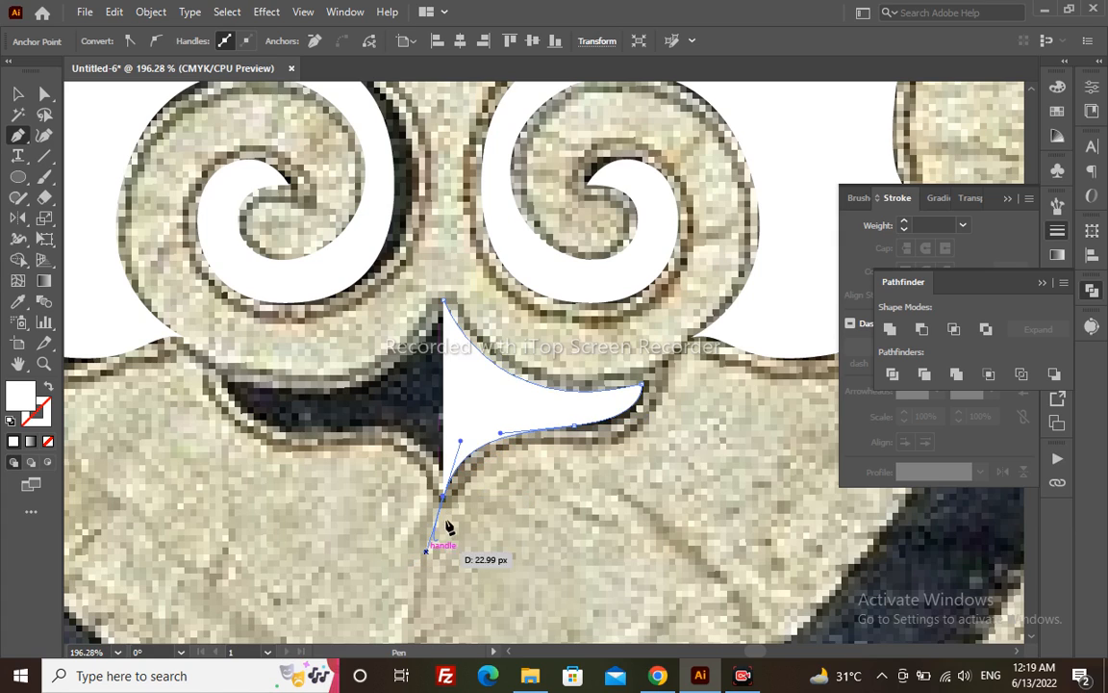
left_click(444, 496, "alt")
left_click(500, 400, "ctrl")
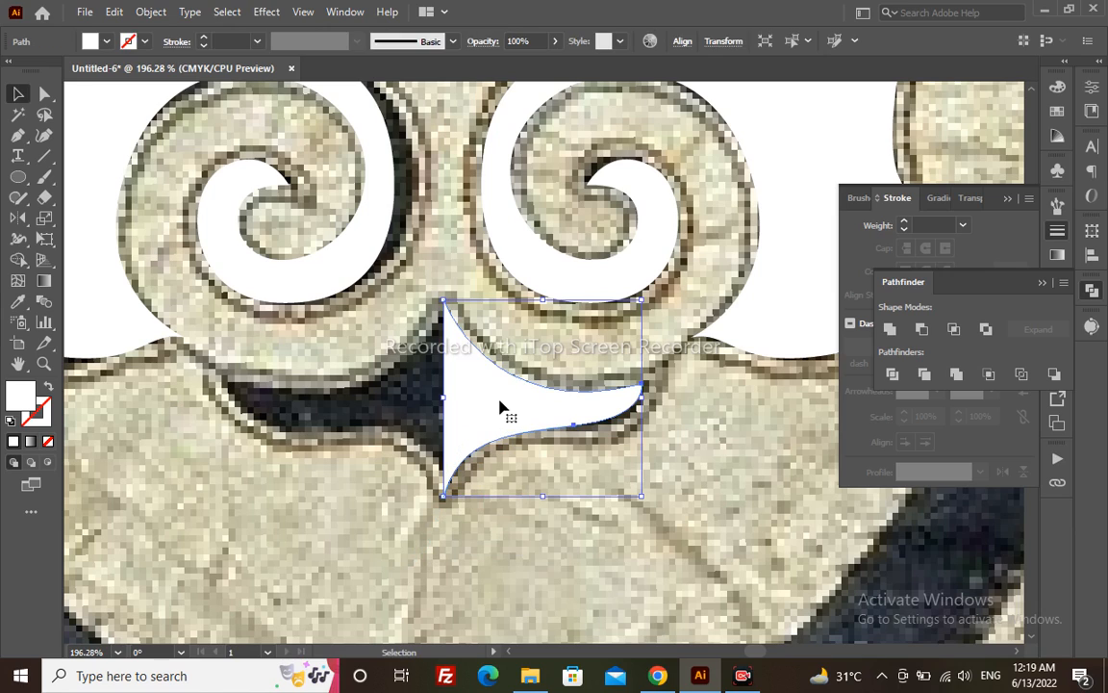
- Reflect a copy of the bottom ornament's half across its vertical centre line and unite the two halves
key("o")
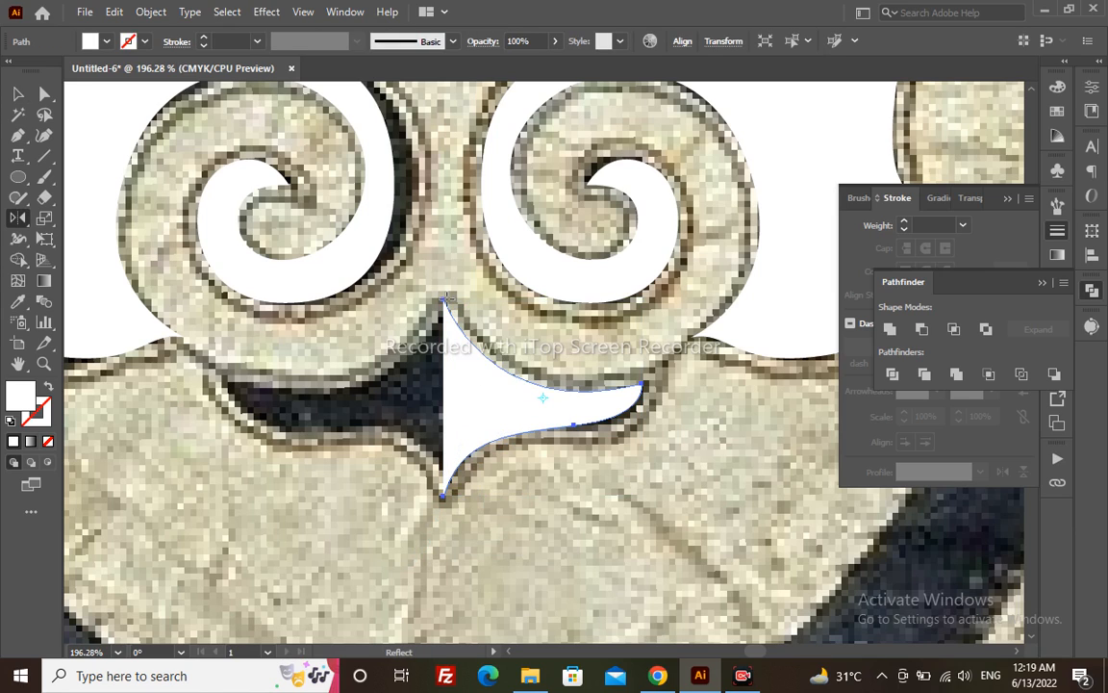
left_click_drag(424, 348, 440, 478)
key("v")
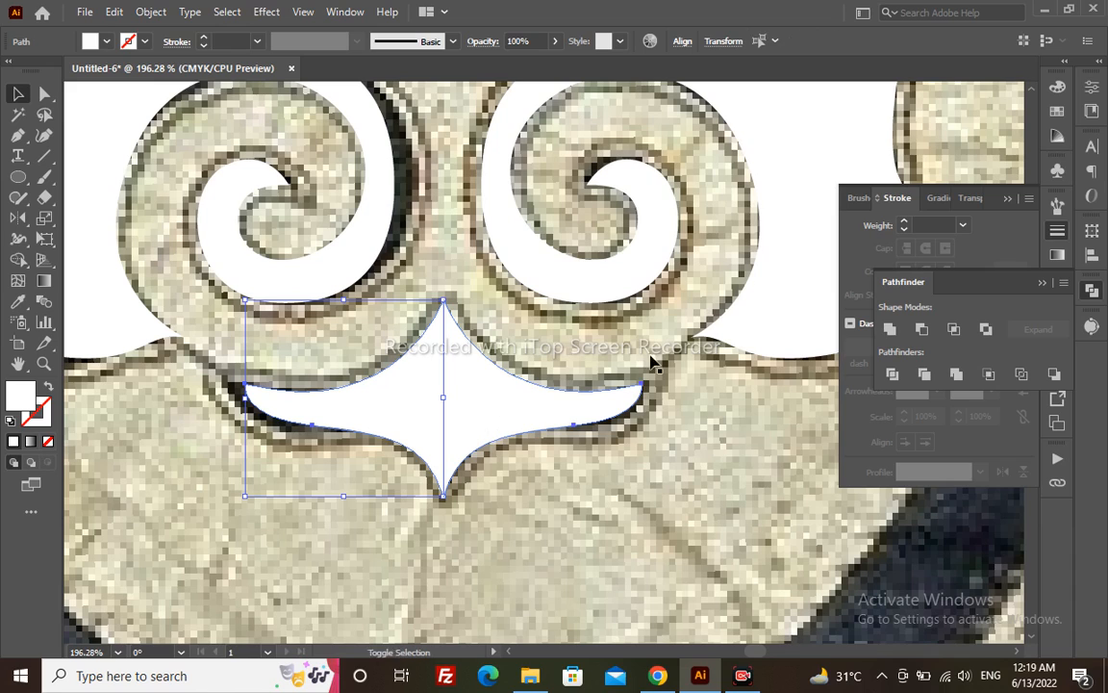
left_click(630, 385, "shift")
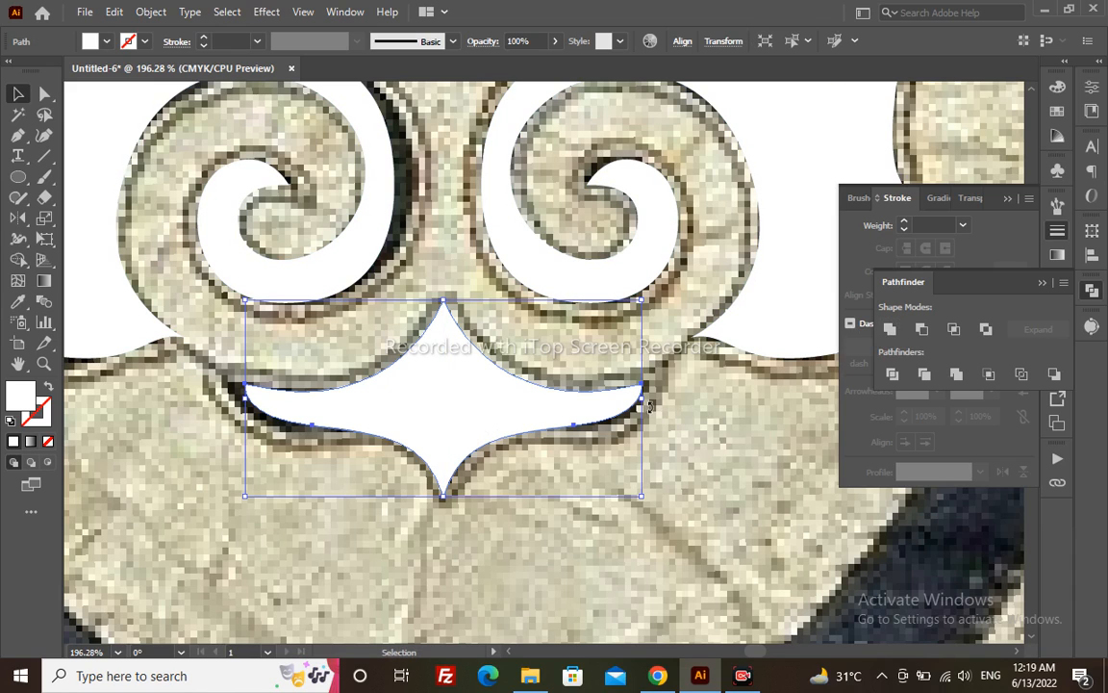
left_click_drag(643, 404, 653, 404)
key("ctrl+z")
- Draw a circle fitted to the outer rim of the right cream spiral, reaching the motif's centre line
left_click_drag(512, 212, 511, 277)
key("z")
left_click(510, 277, "alt")
left_click_drag(560, 357, 535, 363)
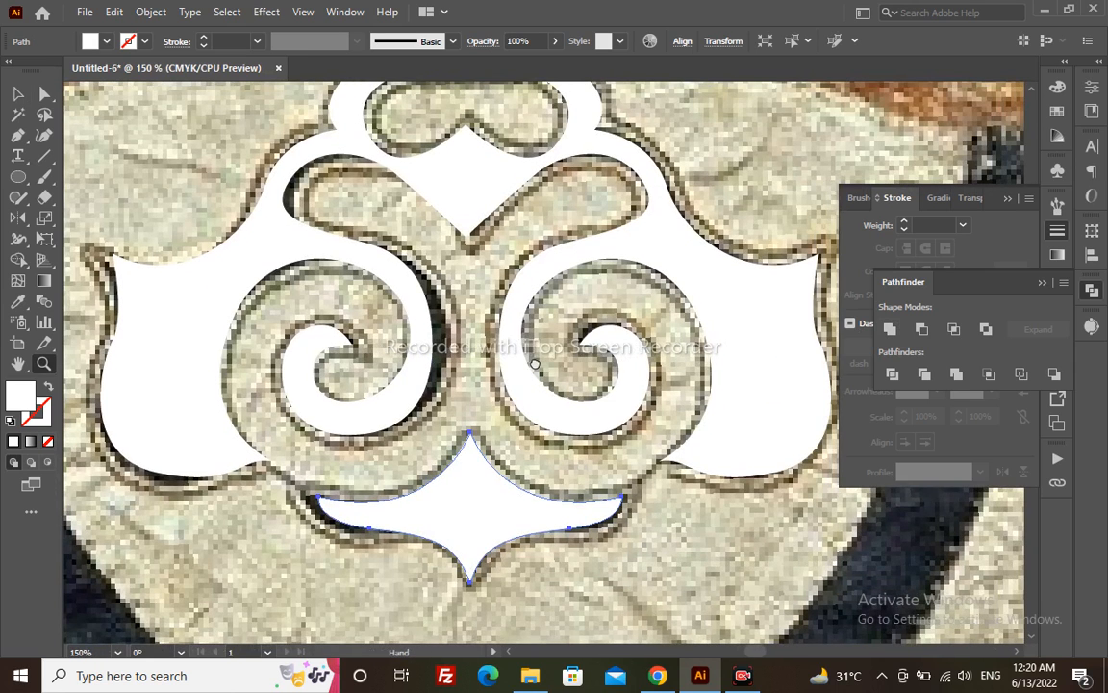
key("l")
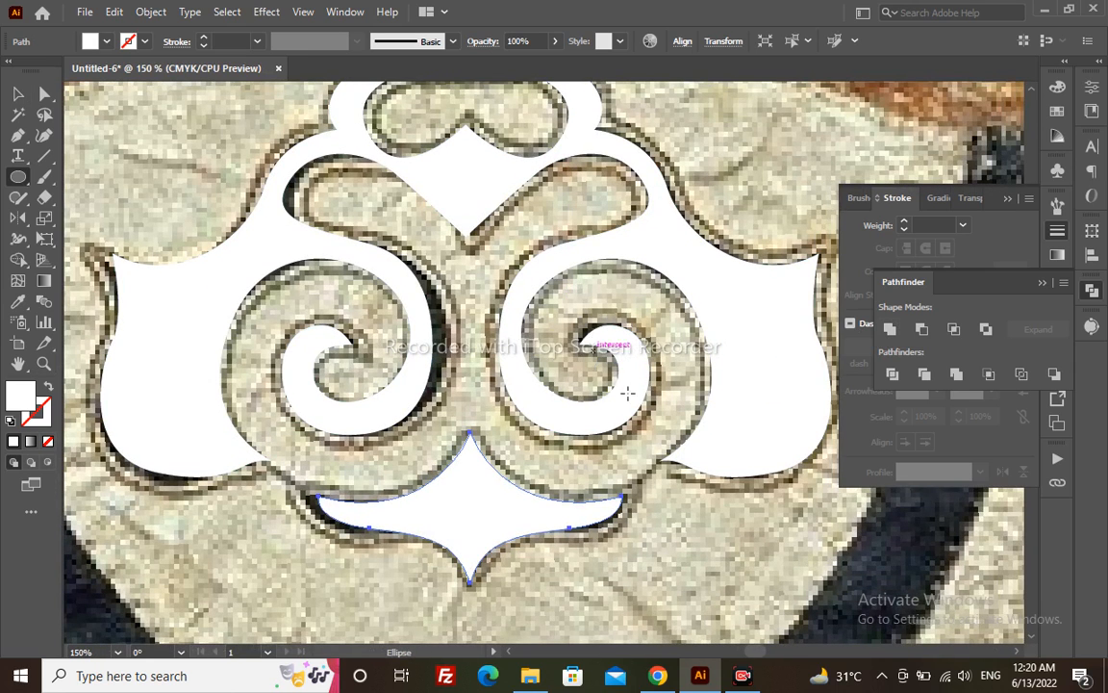
left_click_drag(626, 392, 667, 507)
- Delete the circle's left anchor point to leave its right arc, and swap the white fill to a stroke
key("a")
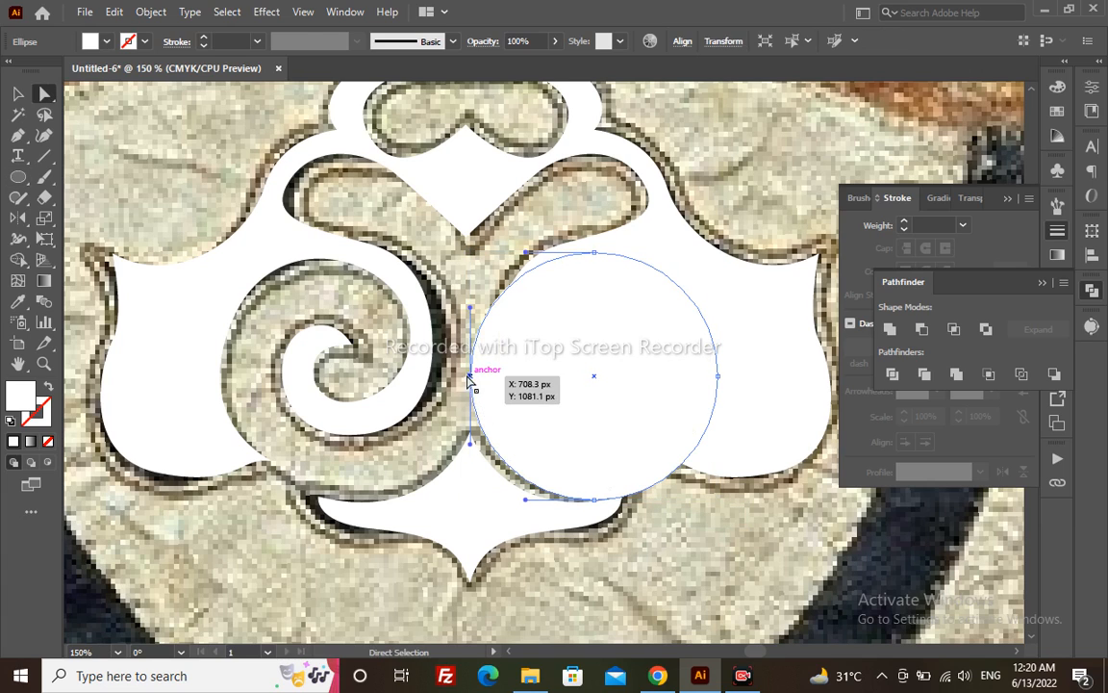
key("Delete")
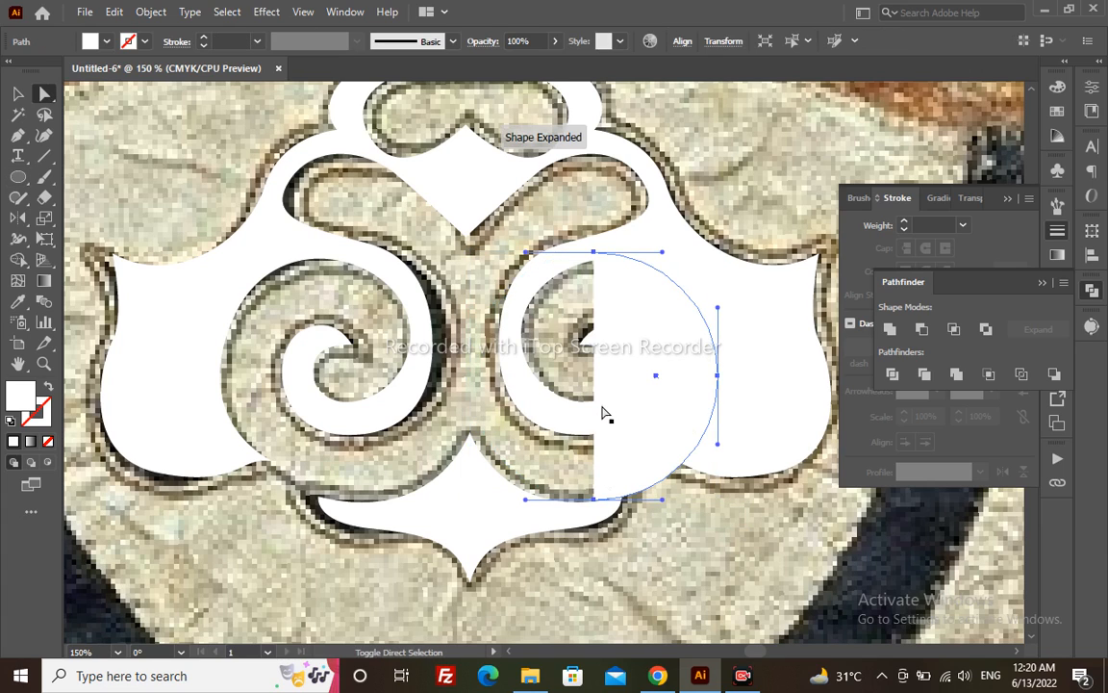
key("shift+x")
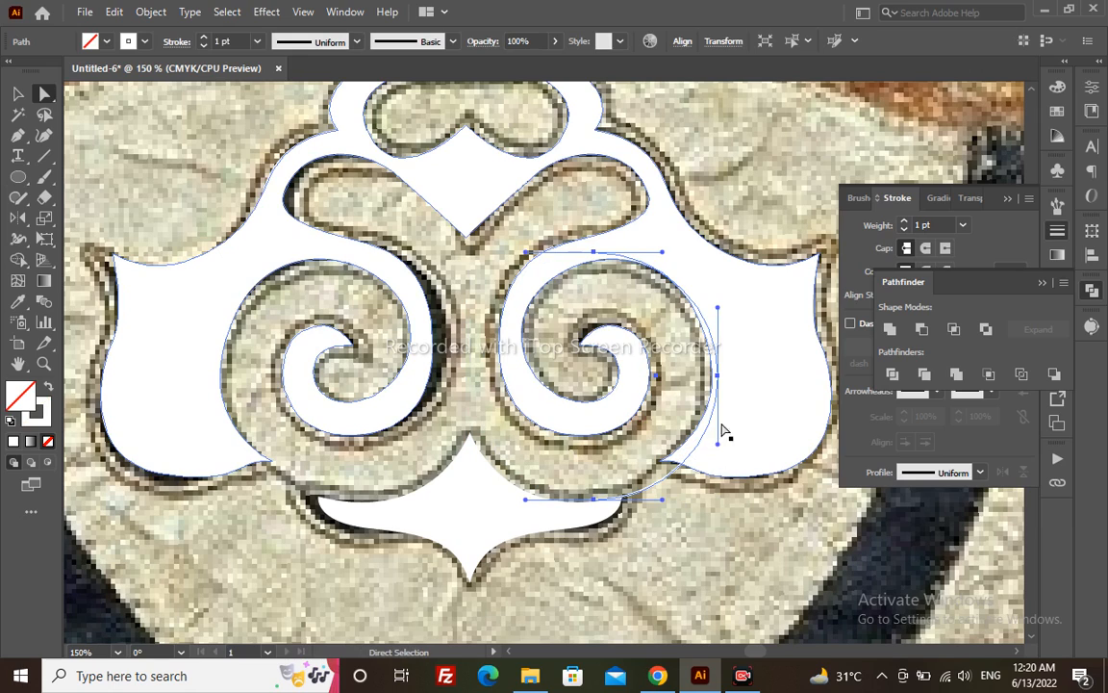
left_click_drag(718, 375, 710, 356)
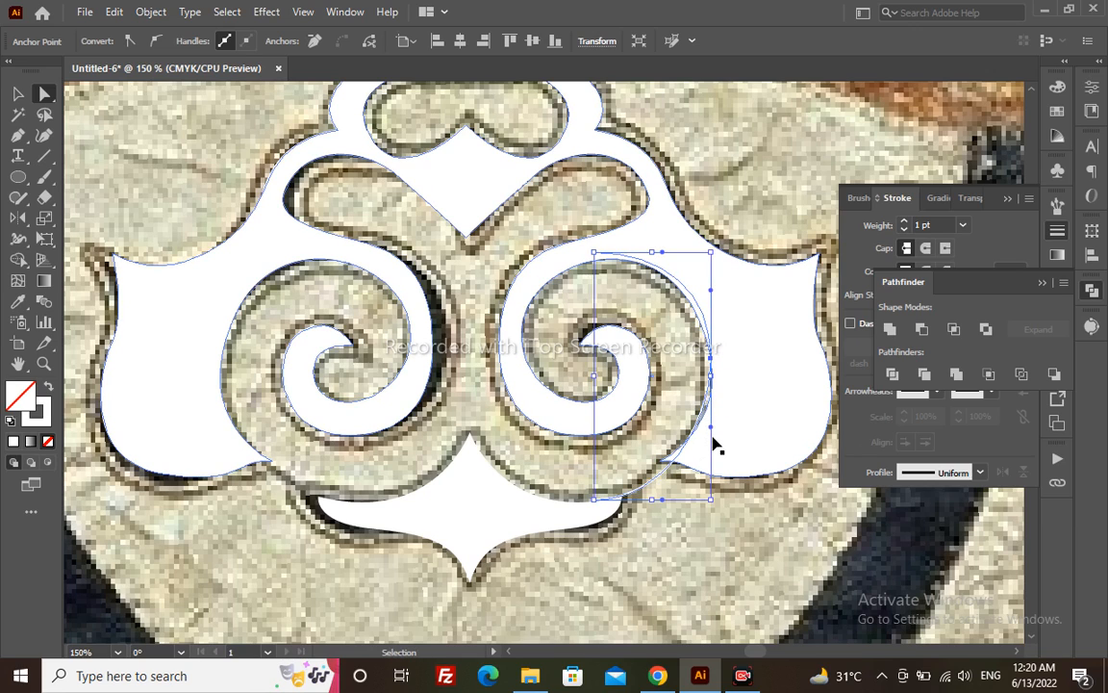
key("ctrl+z")
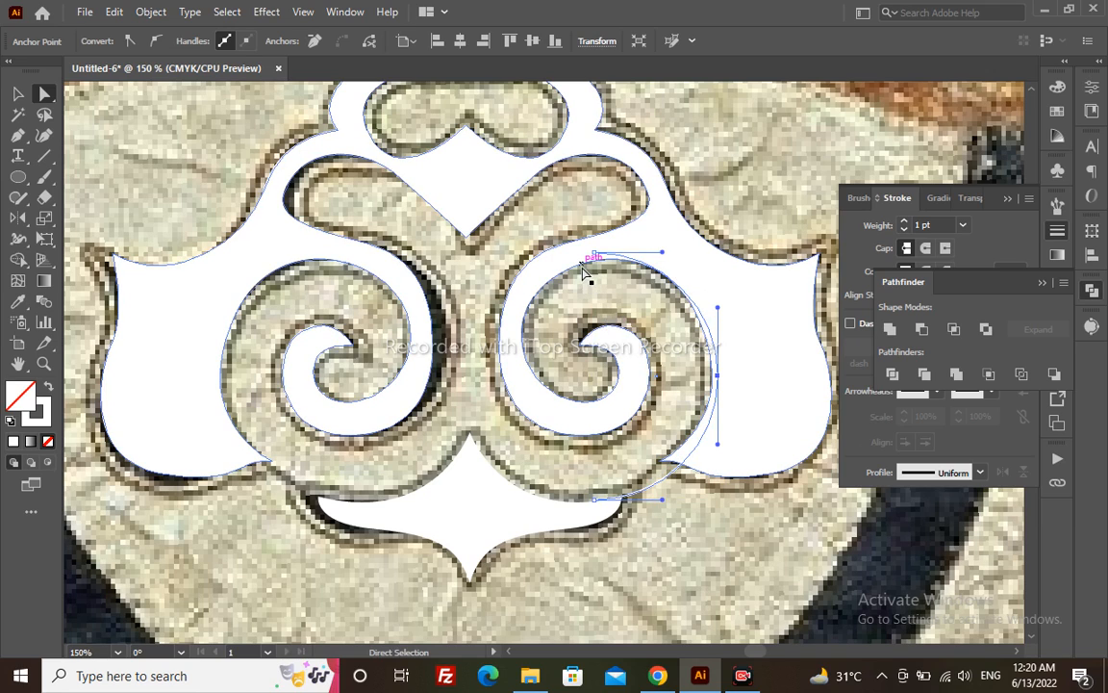
- Close the arc into a crescent with straight Pen segments inside the spiral, and swap its stroke to a white fill
key("p")
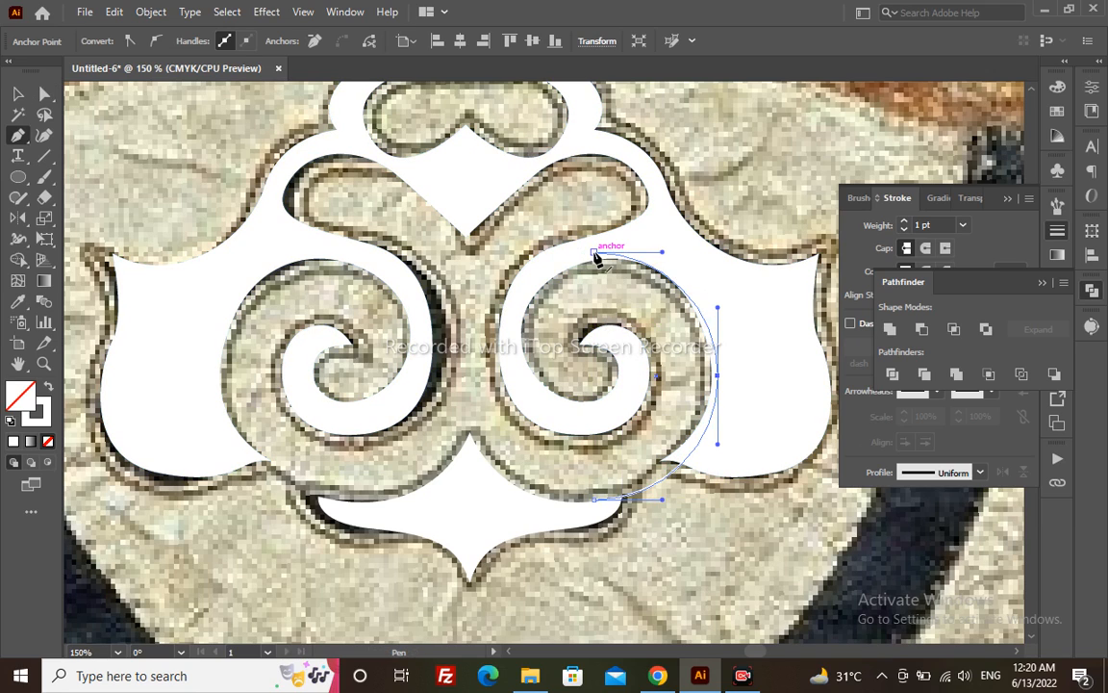
left_click_drag(594, 252, 712, 358)
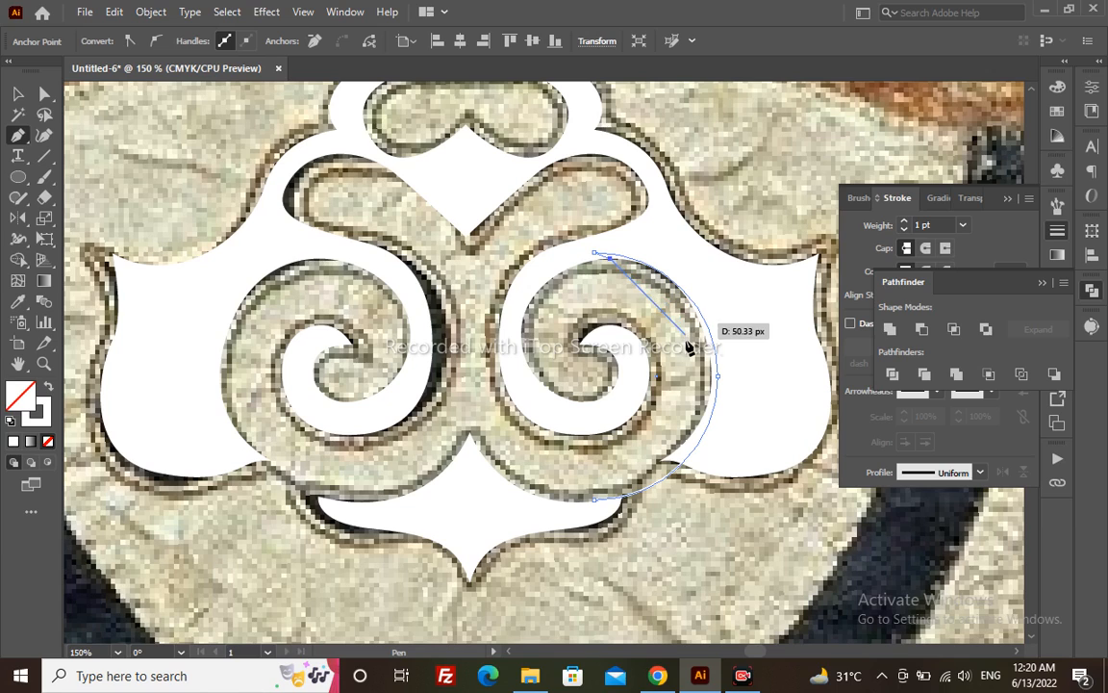
left_click(686, 342)
left_click(646, 463)
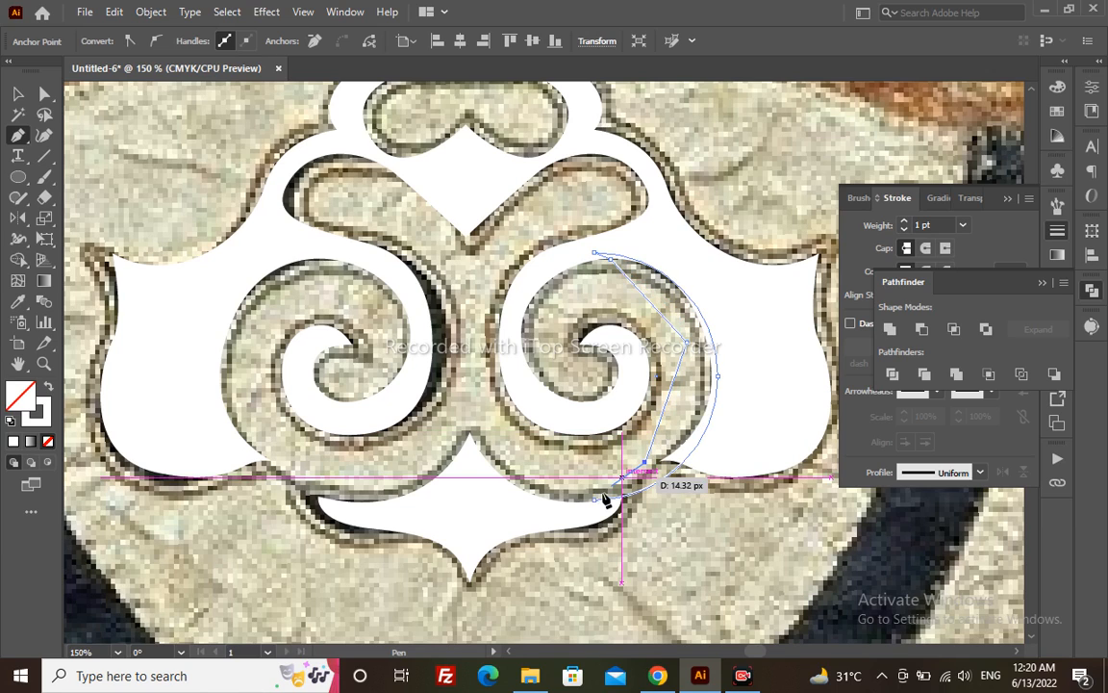
left_click(595, 500)
key("a")
key("shift+x")
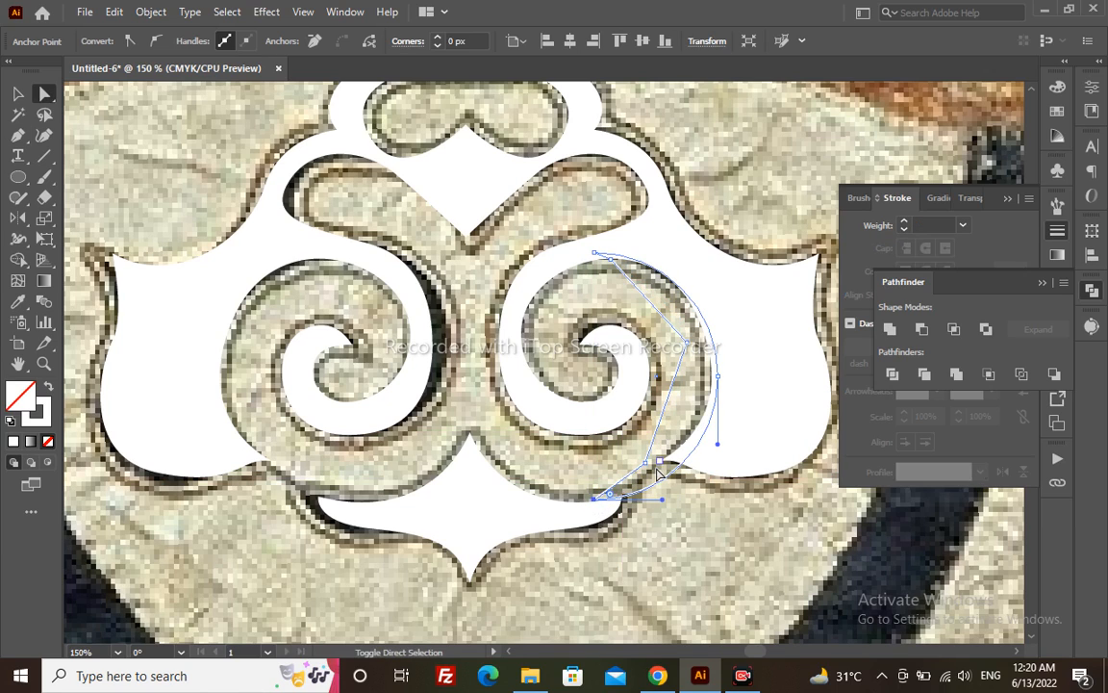
- Select the crescent with the main motif and merge the crescent's regions, including the overlap with the motif, using the Shape Builder tool
left_click(756, 398)
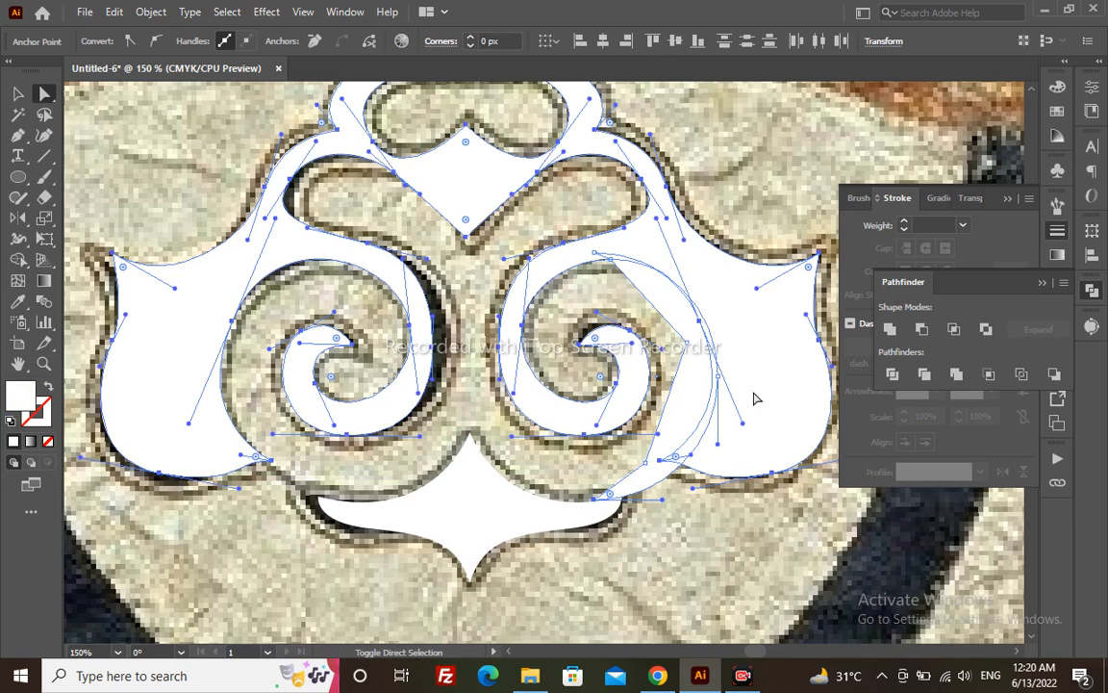
left_click(705, 516)
left_click(703, 397)
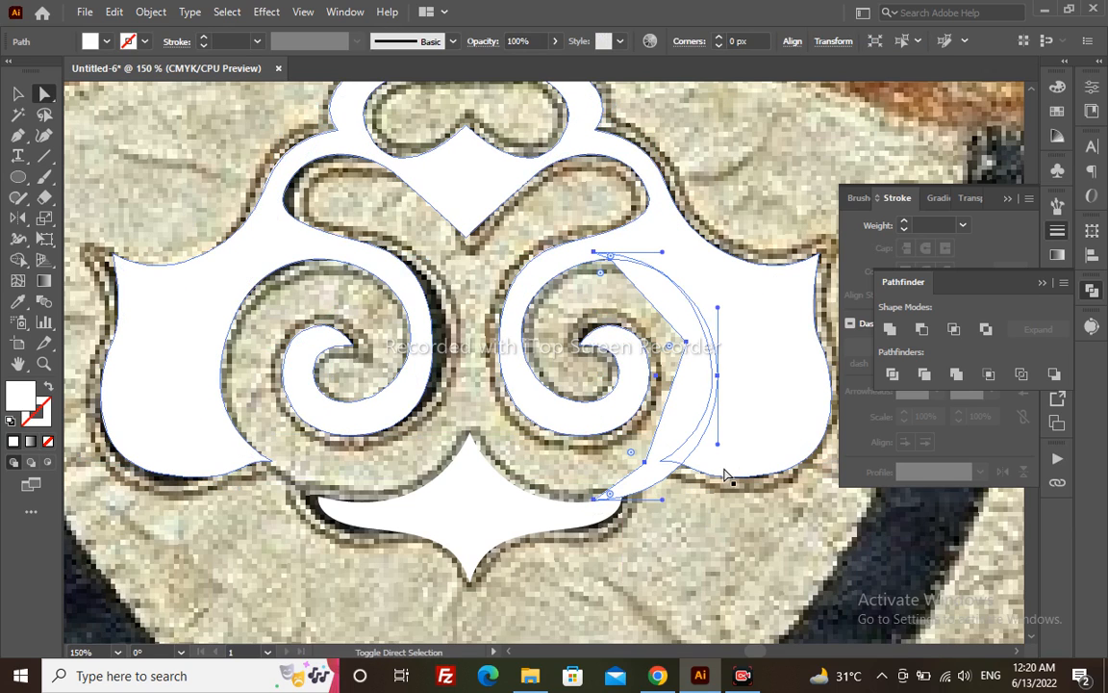
left_click(747, 448, "shift")
left_click(13, 264)
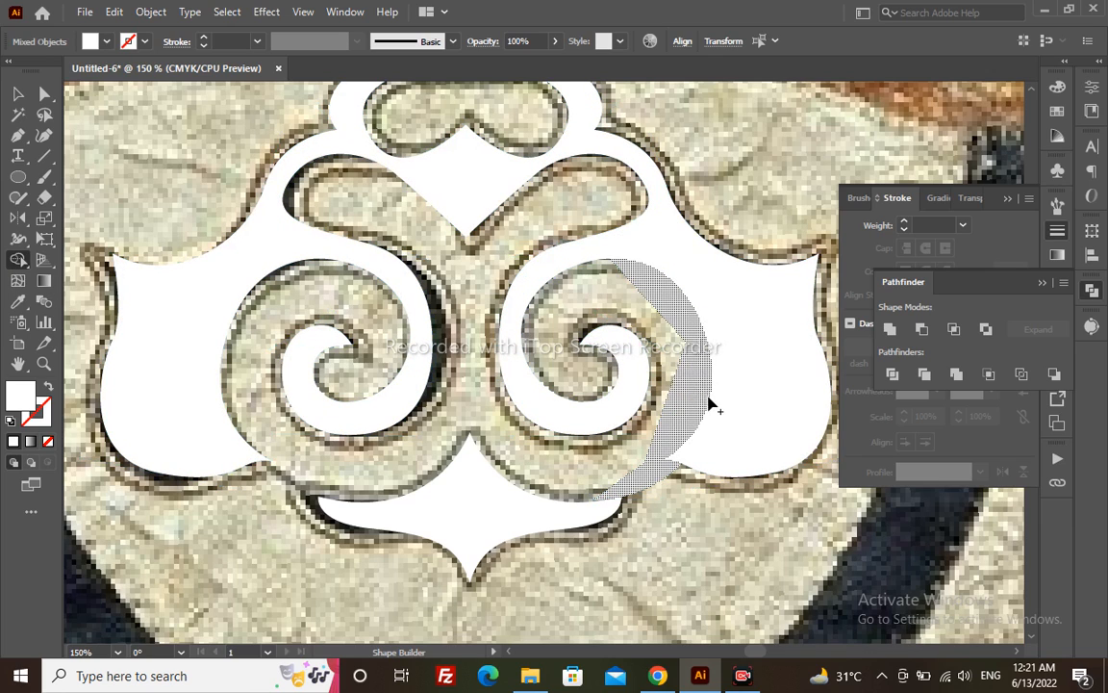
left_click_drag(697, 425, 673, 466)
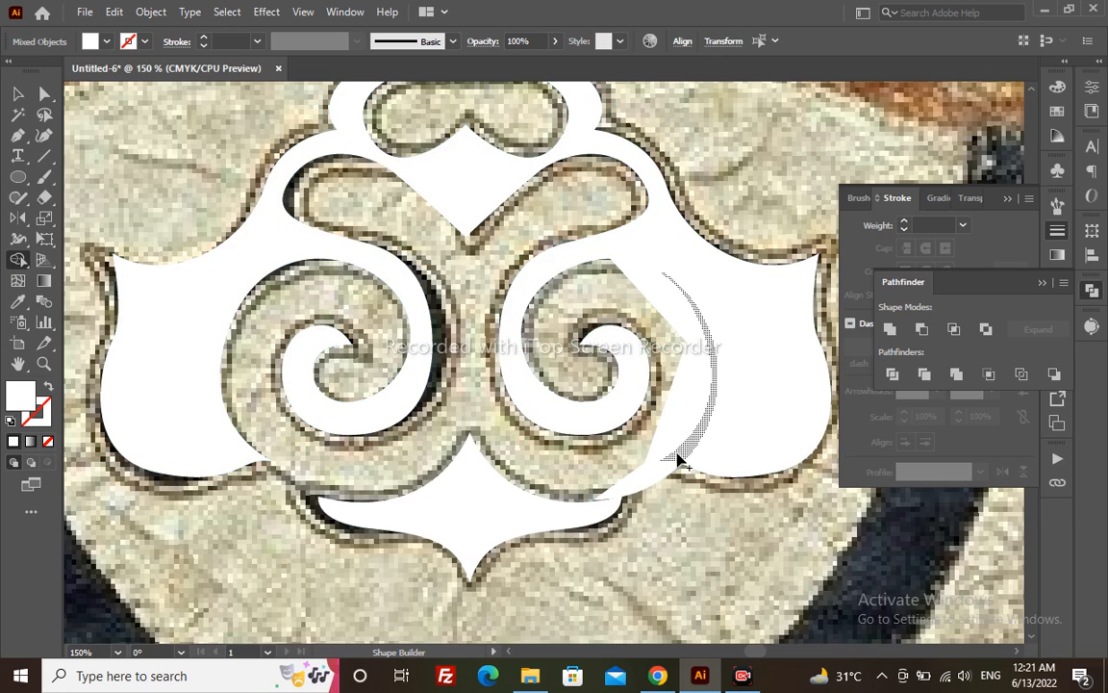
left_click(673, 450)
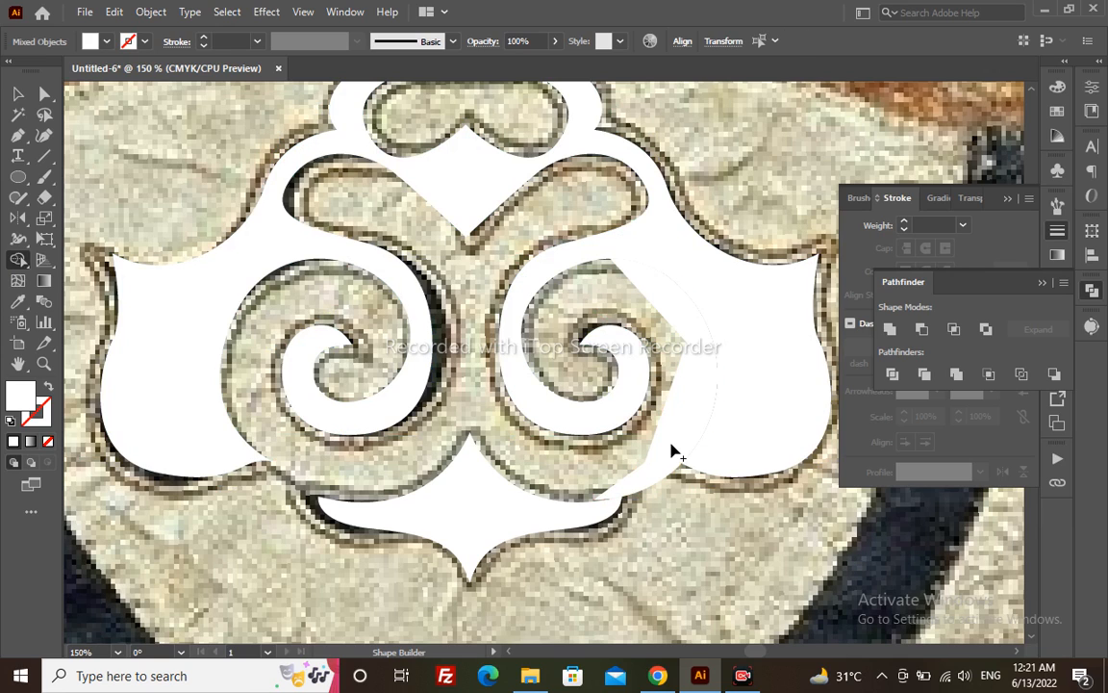
- Delete the merged crescent to trim the motif's inner edge along the right spiral's rounded rim
key("a")
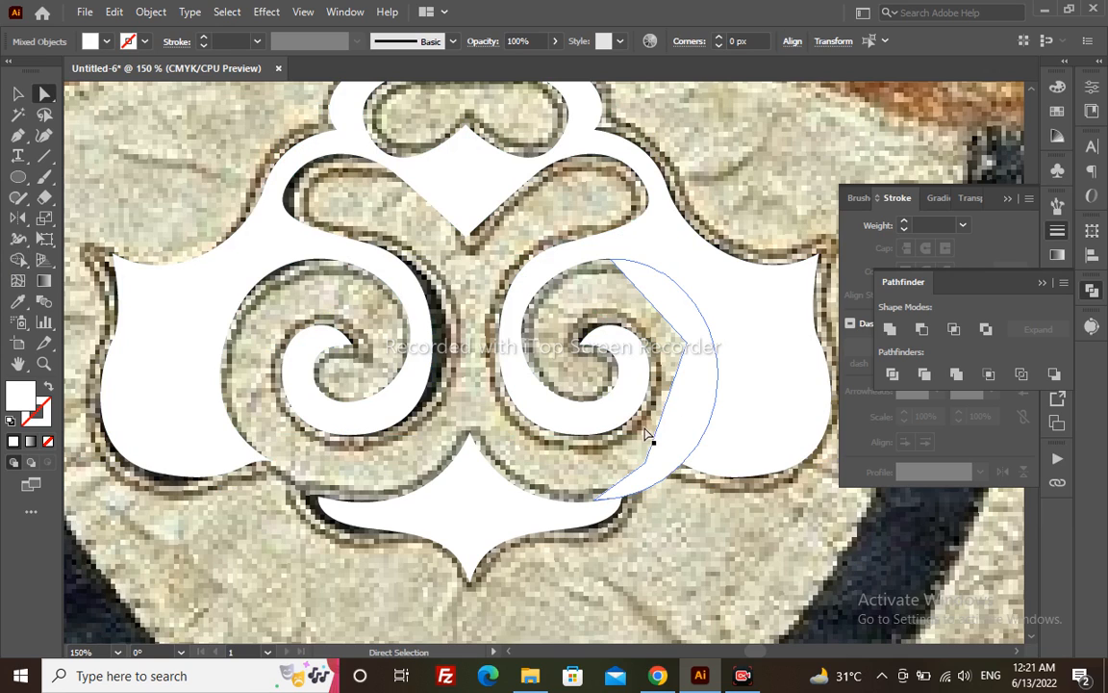
left_click(647, 429)
left_click(695, 386)
key("Delete")
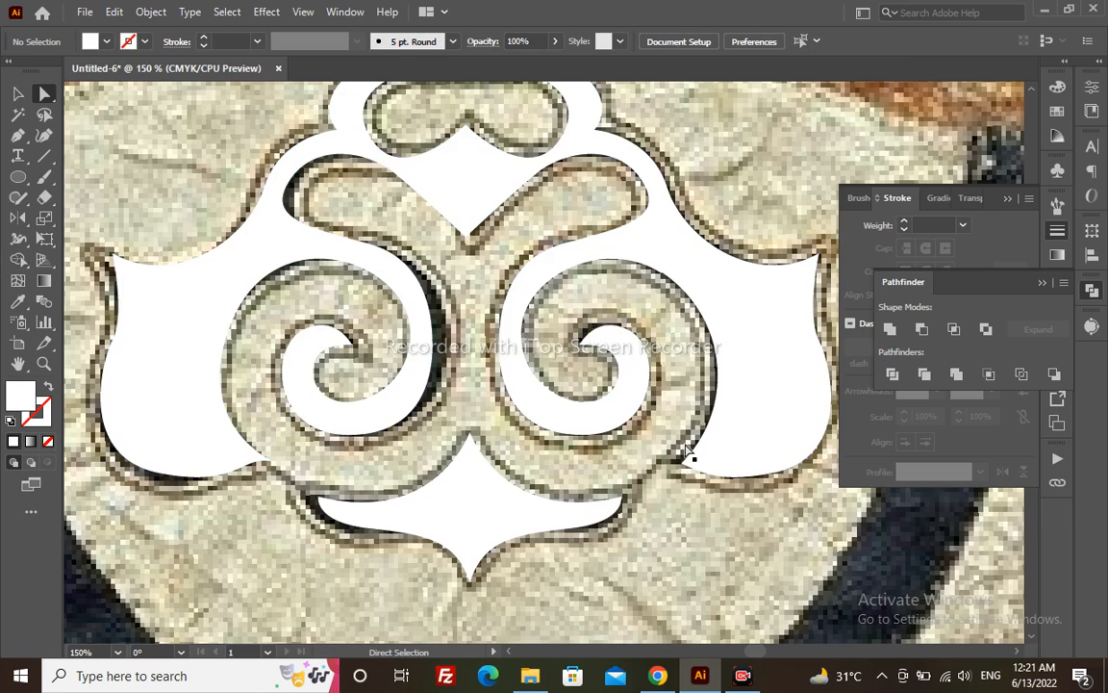
- Draw a white rectangle covering the main motif's left half, with its inner edge on the vertical centre line through the top tip
left_click(684, 422)
key("v")
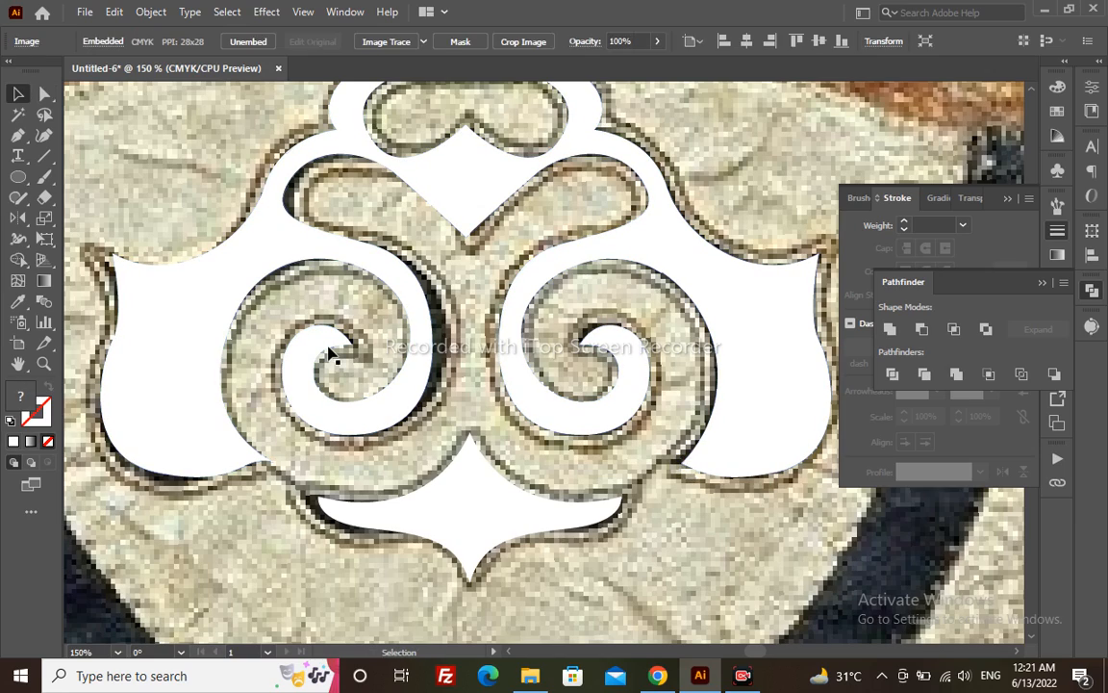
left_click(329, 354)
key("z")
left_click(481, 391, "alt")
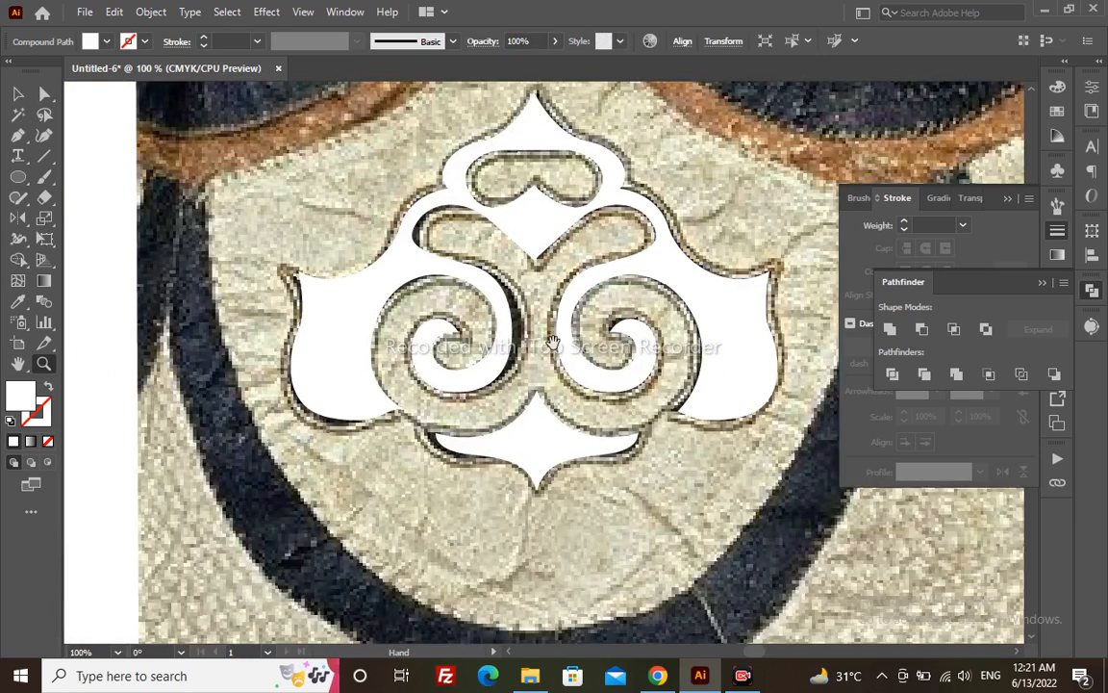
left_click_drag(546, 231, 513, 307)
key("a")
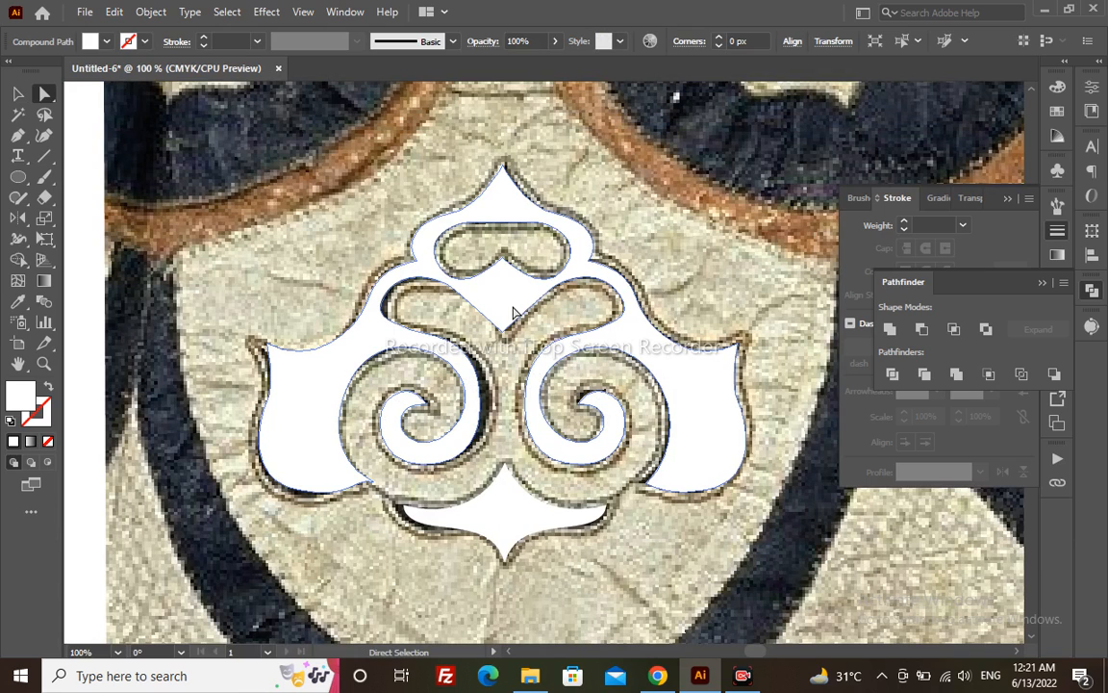
key("m")
left_click_drag(502, 164, 193, 558)
key("a")
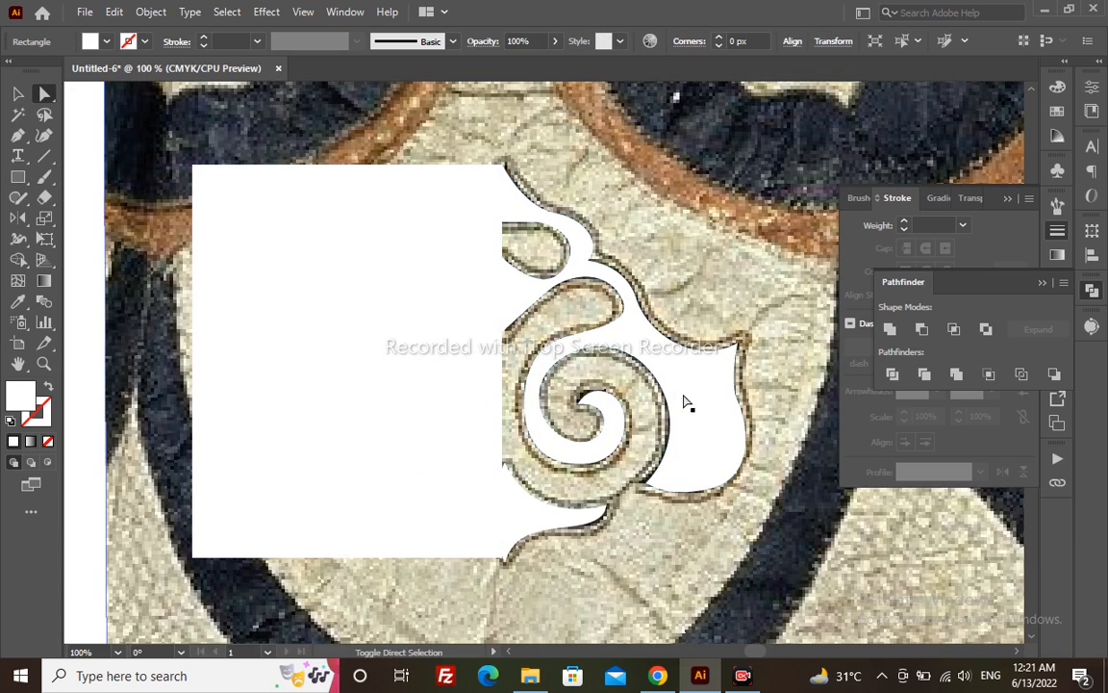
- Extend the rectangle's upper edge beyond the motif's top tip
key("v")
left_click(365, 304)
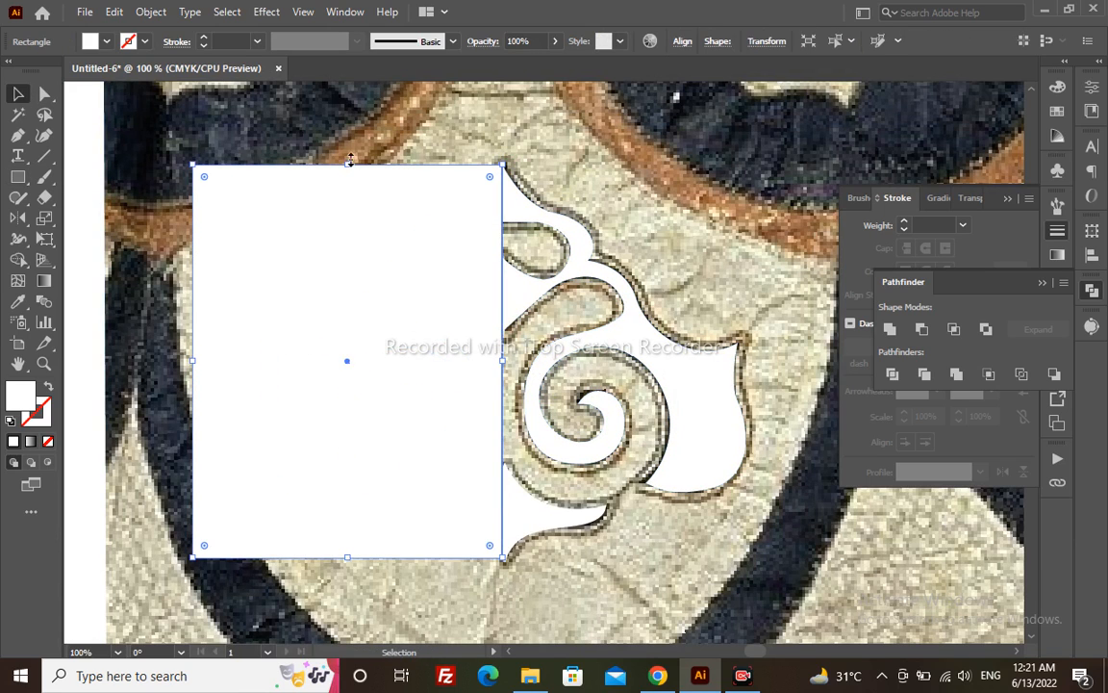
left_click_drag(349, 163, 347, 123)
key("ctrl+z")
left_click_drag(349, 165, 347, 138)
- Subtract the rectangle from the main motif with Minus Front, leaving only its right half
key("ctrl")
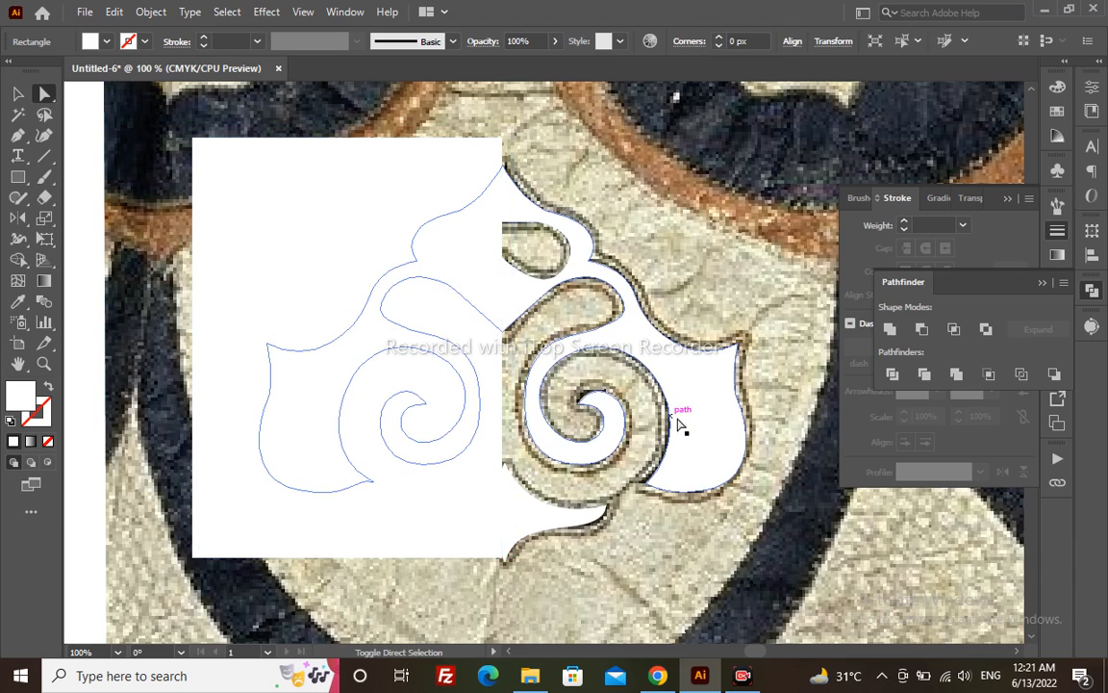
left_click(678, 421, "shift")
left_click(922, 330)
key("v")
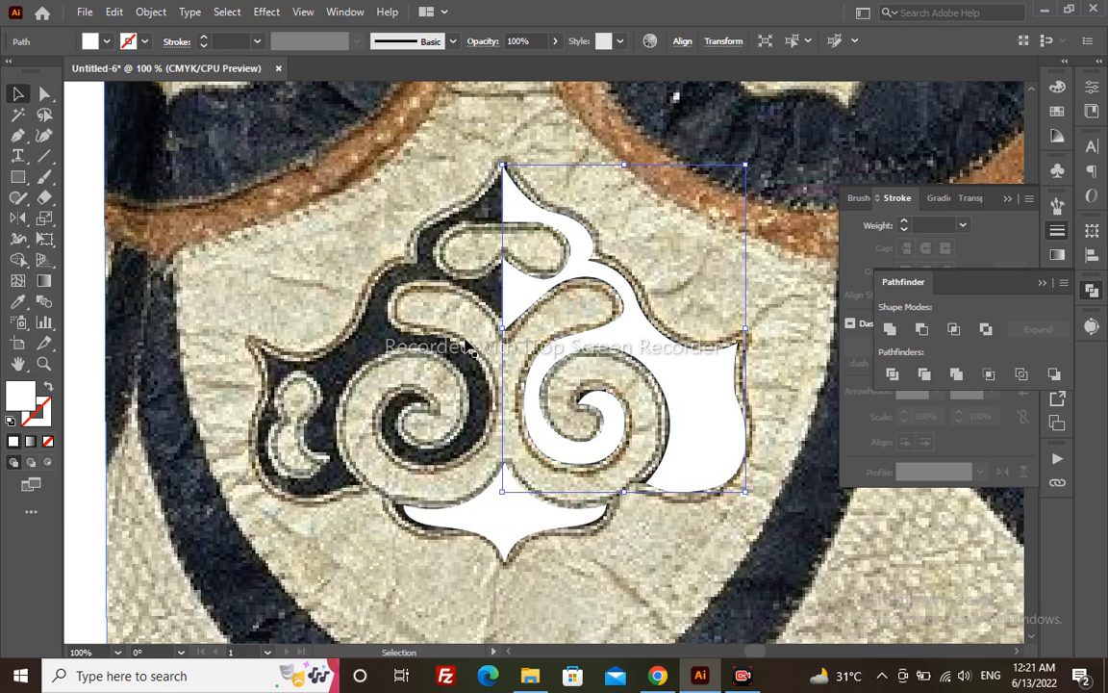
- Reflect a copy of the right half across the vertical centre line and unite the two halves into one shape
key("o")
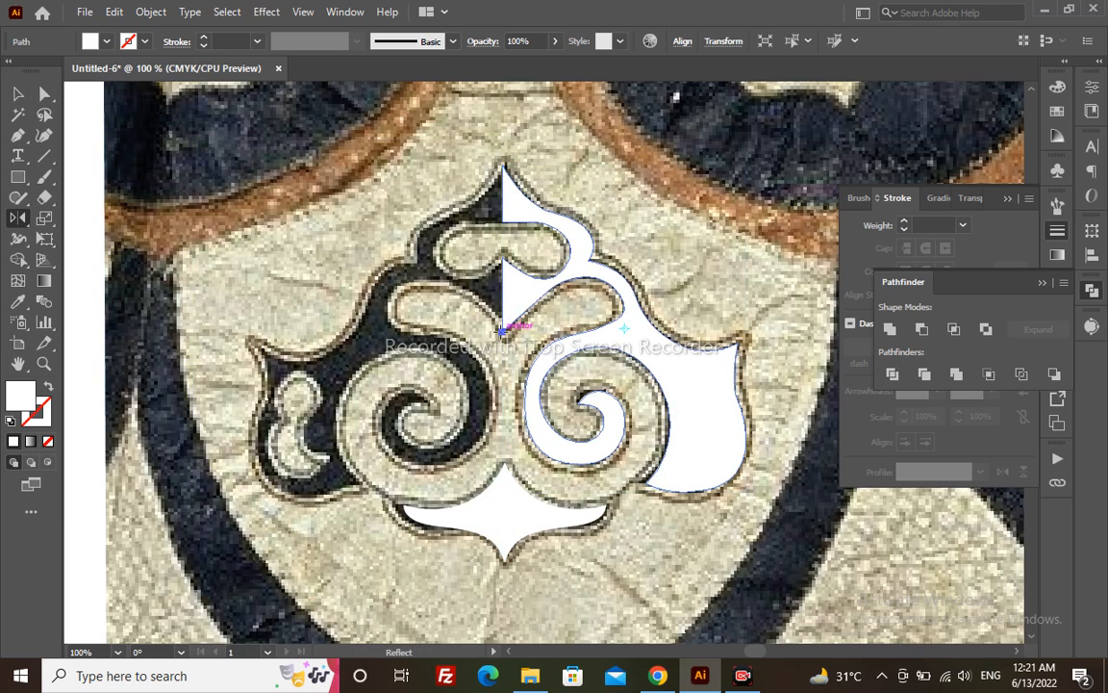
left_click_drag(692, 428, 493, 464)
key("v")
left_click(575, 346, "shift")
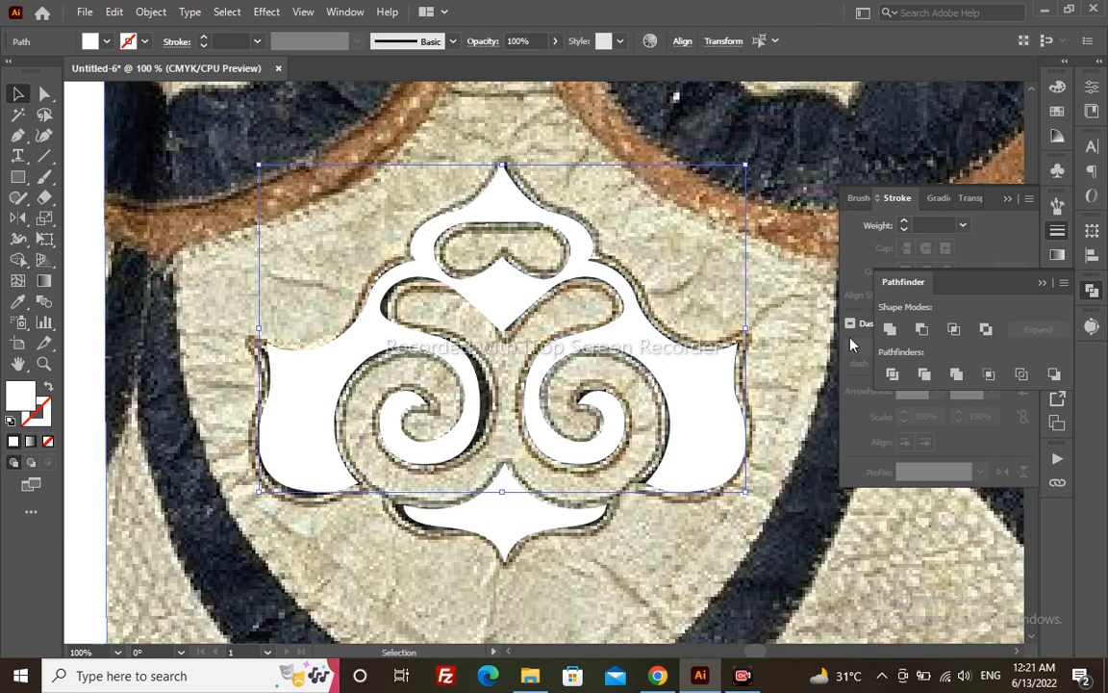
left_click(890, 330)
left_click(664, 535)
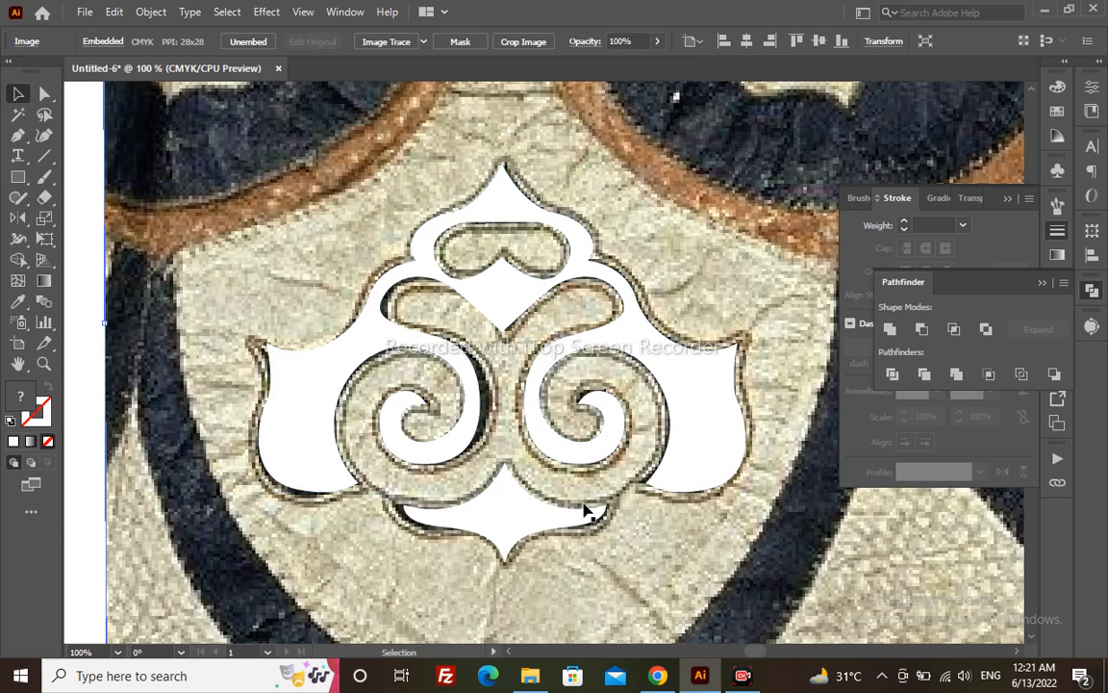
- Group the pointed base ornament with the main motif
left_click(525, 515, "shift")
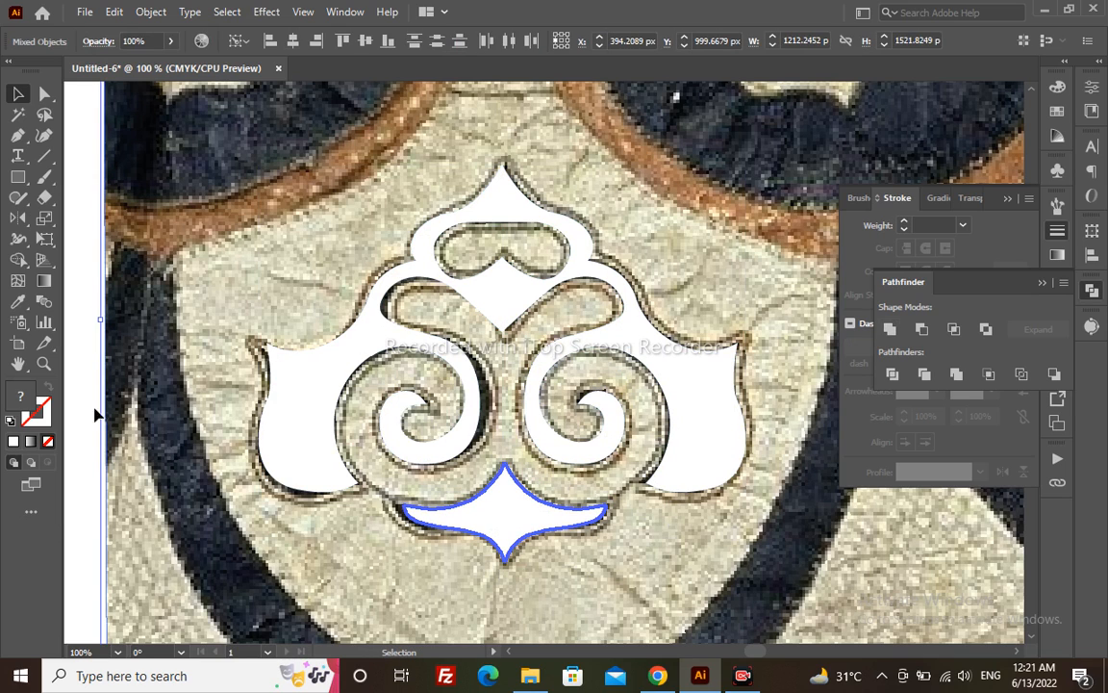
left_click(94, 408)
left_click(512, 546)
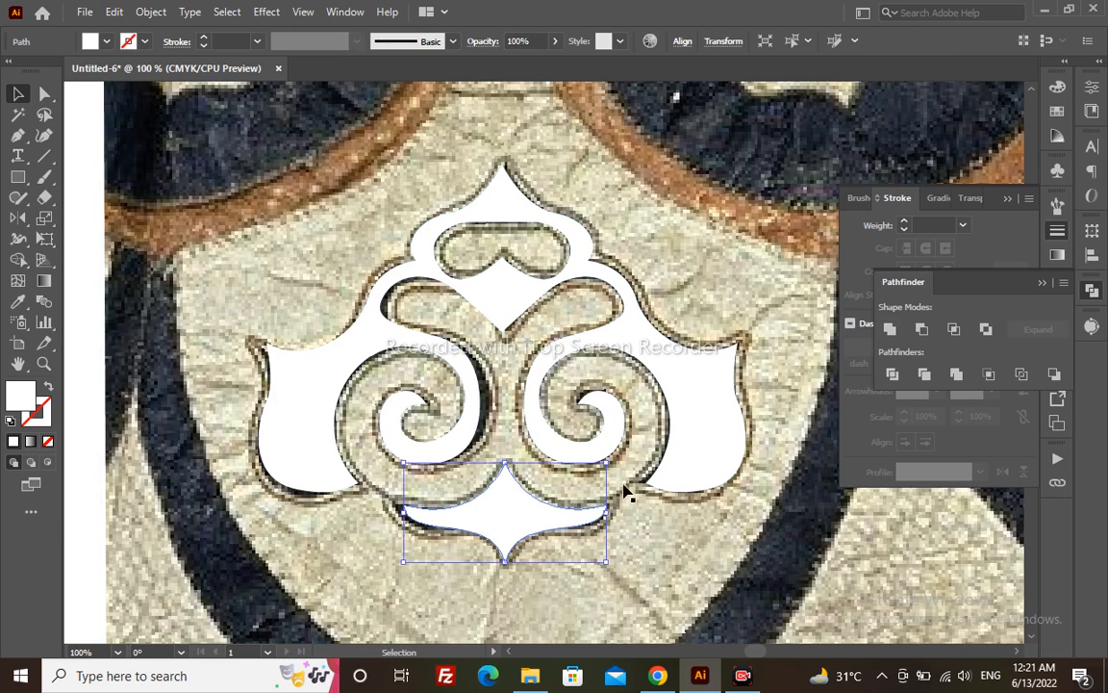
left_click(726, 449, "shift")
key("ctrl+g")
- Restore the grouped motif to its traced position and send it behind the reference photo
left_click_drag(392, 262, 851, 337)
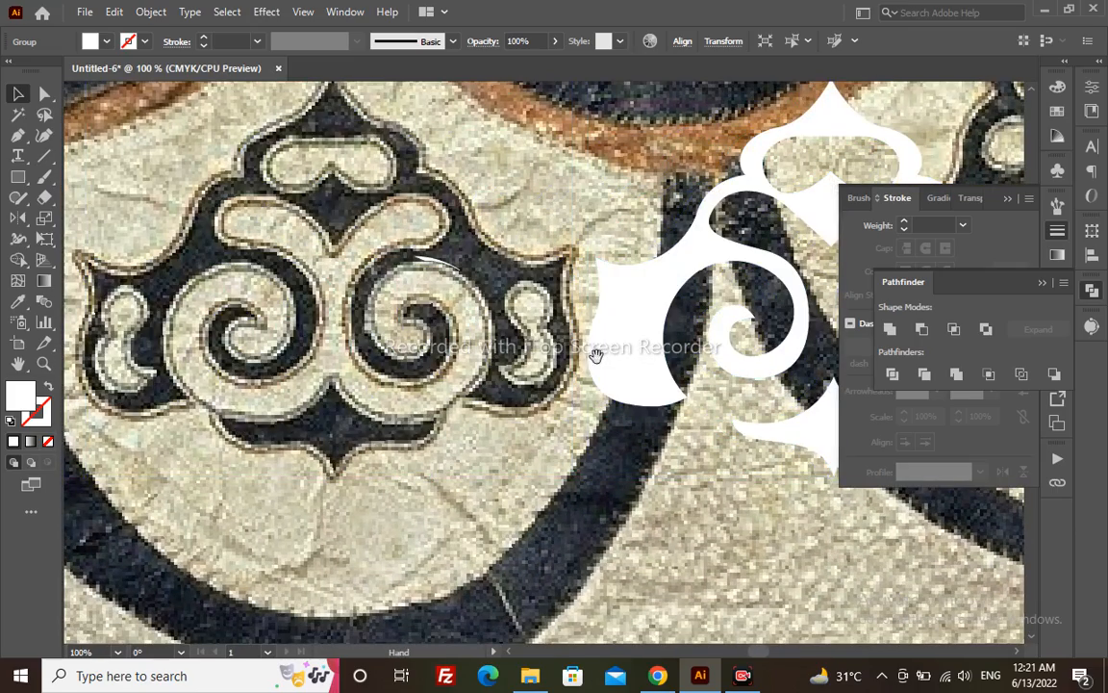
key("z")
left_click_drag(470, 251, 647, 440)
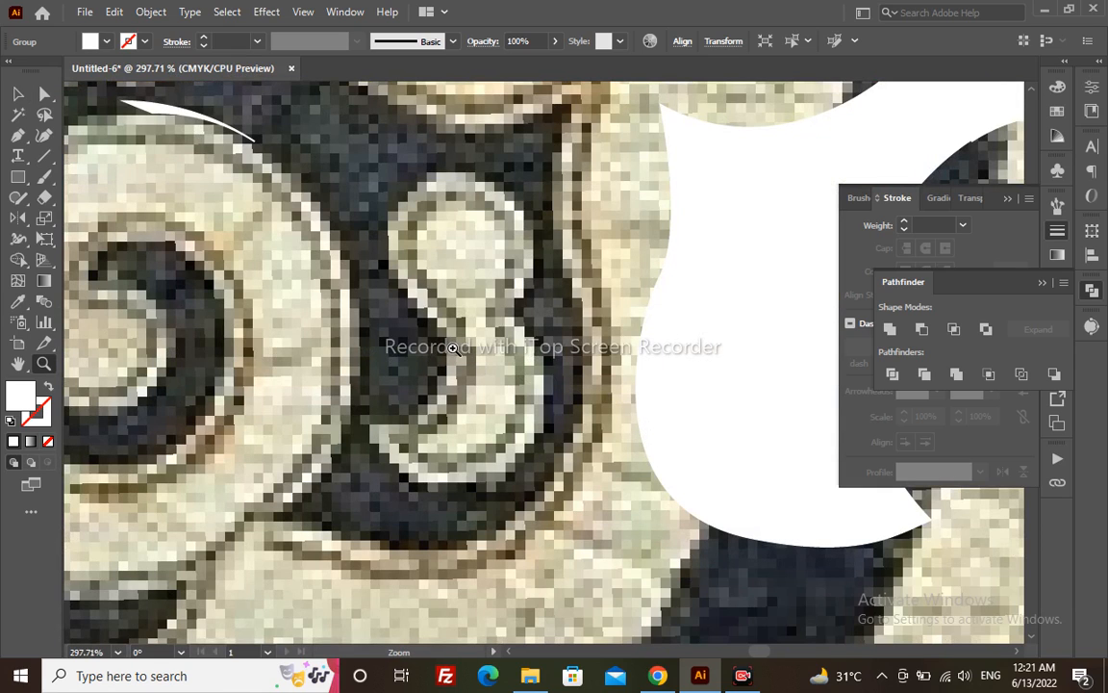
key("ctrl+z")
key("ctrl+z")
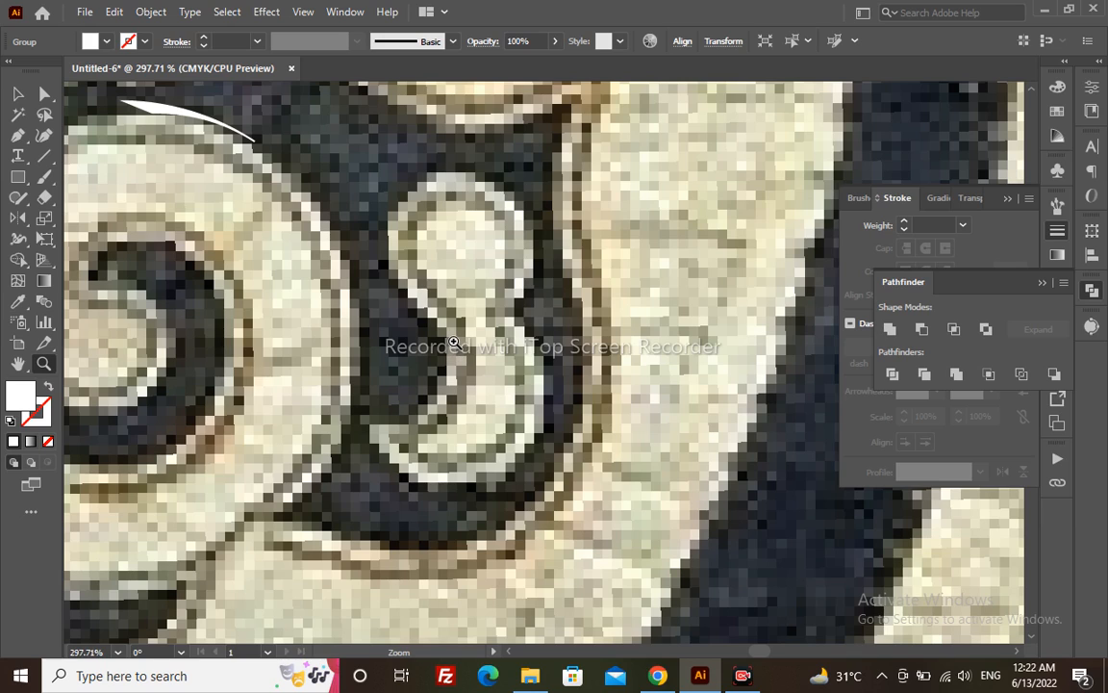
- Delete the leftover white sliver above the right spiral
key("p")
key("a")
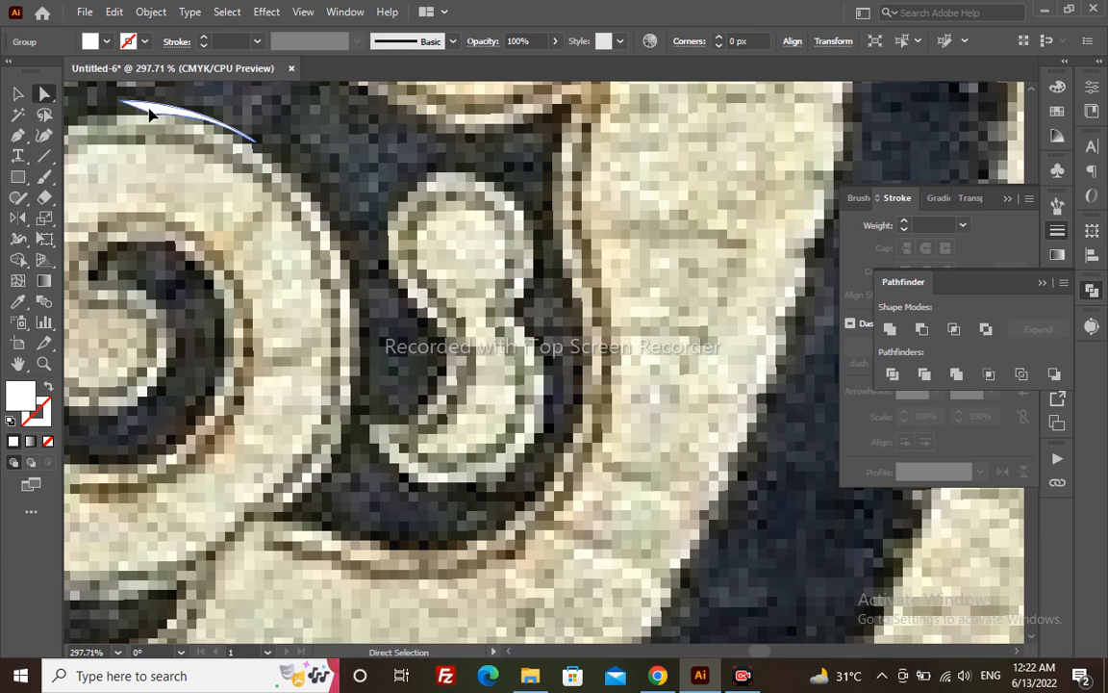
left_click(155, 113)
key("Delete")
key("Delete")
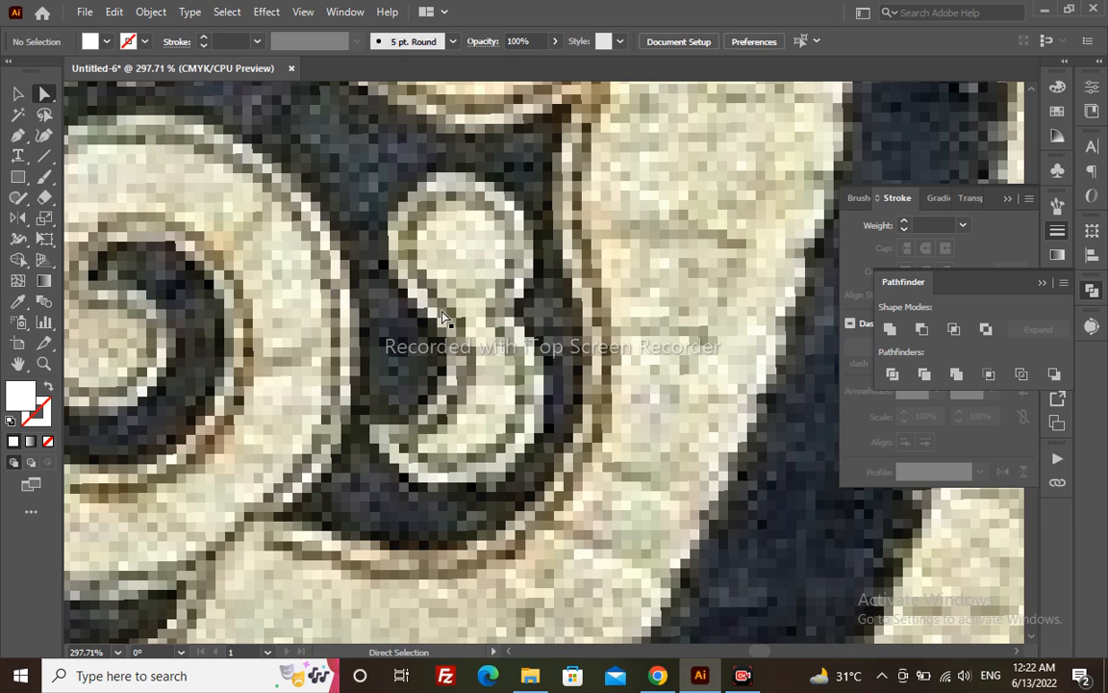
- Draw a white-filled ellipse over the right inner ornament's upper lobe and a white-stroked circle around its lower curl
key("p")
key("l")
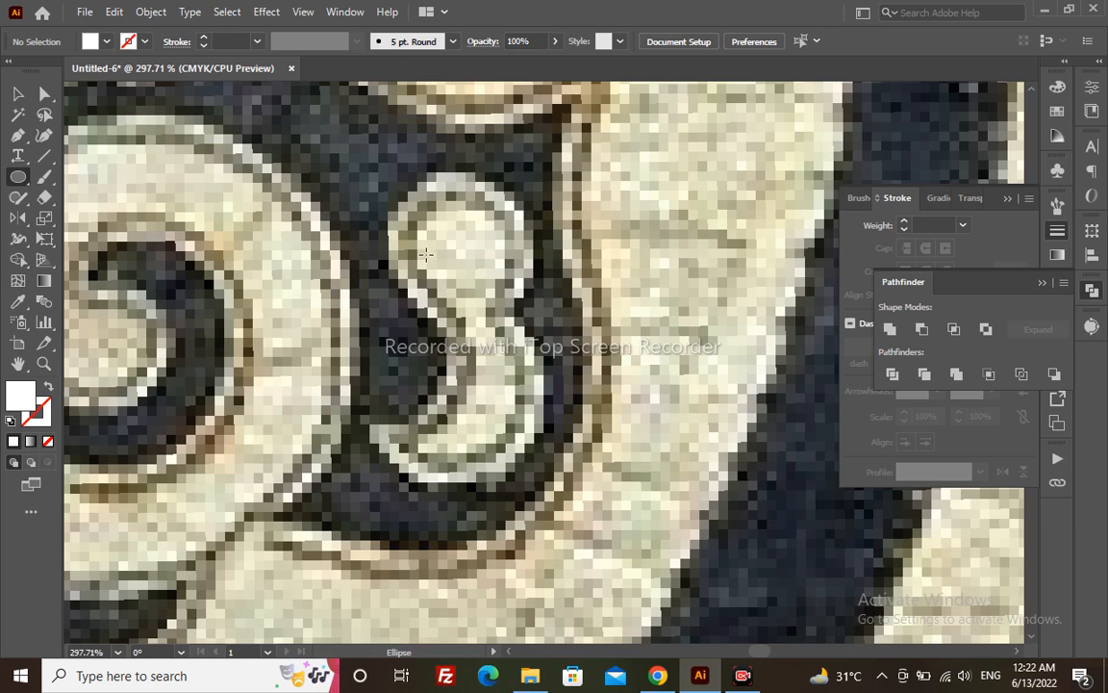
left_click_drag(390, 171, 531, 327)
left_click_drag(385, 283, 525, 430)
key("shift+x")
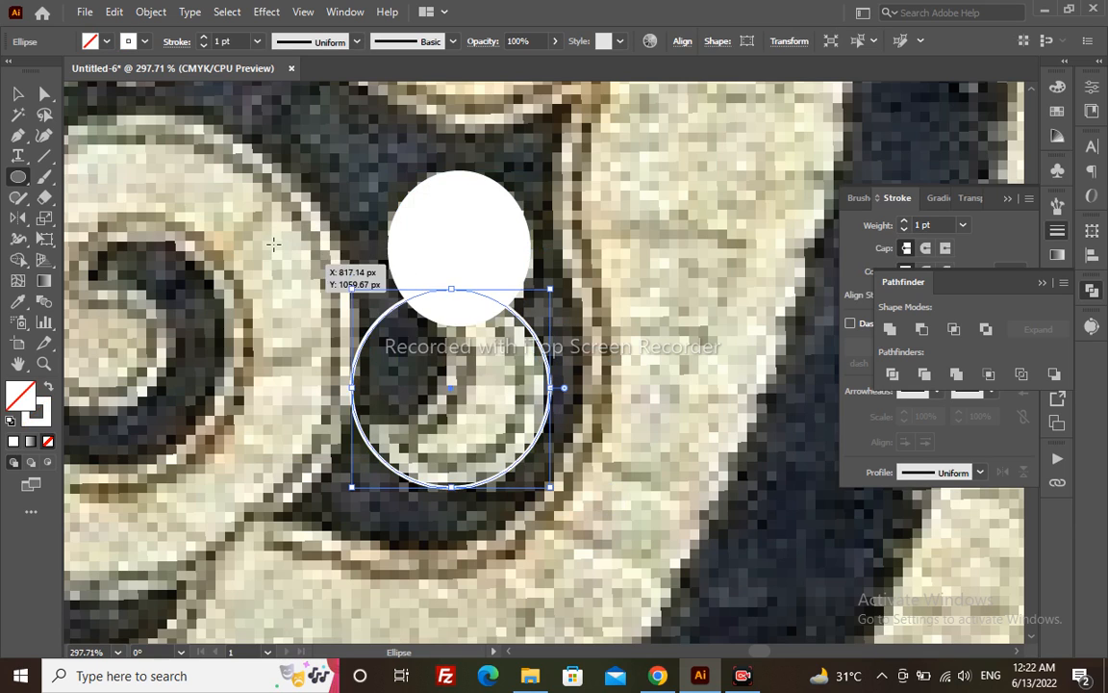
- Draw a second circle overlapping the lower one's inner side and subtract it with Minus Front to form a crescent
left_click_drag(365, 338, 444, 430)
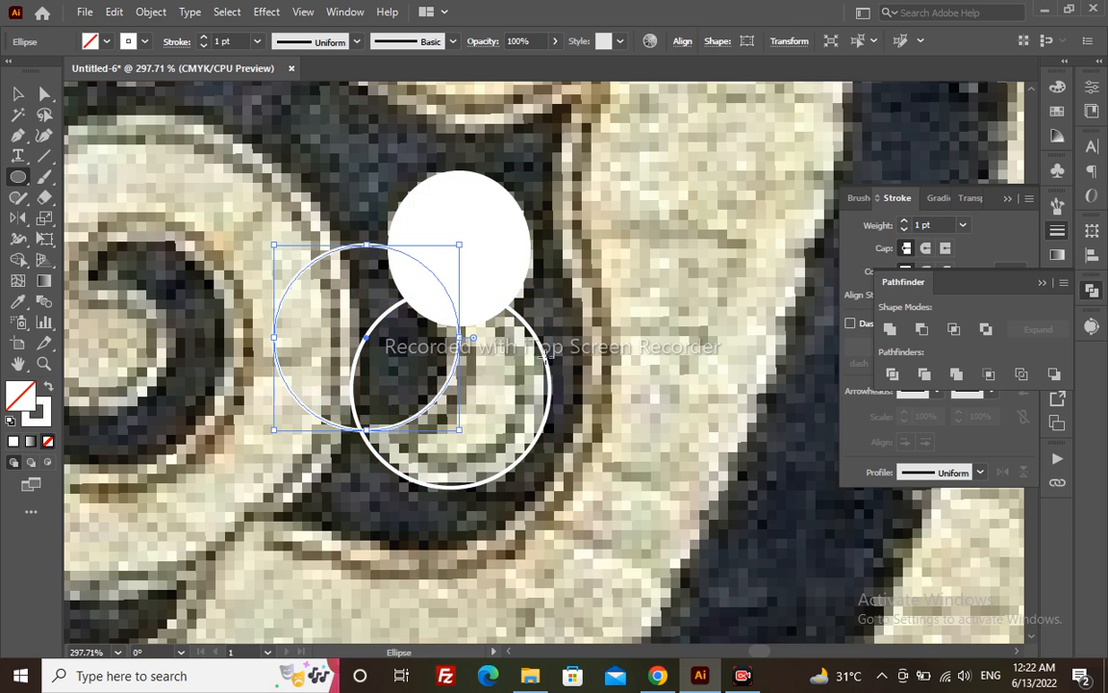
key("v")
left_click(537, 337, "shift")
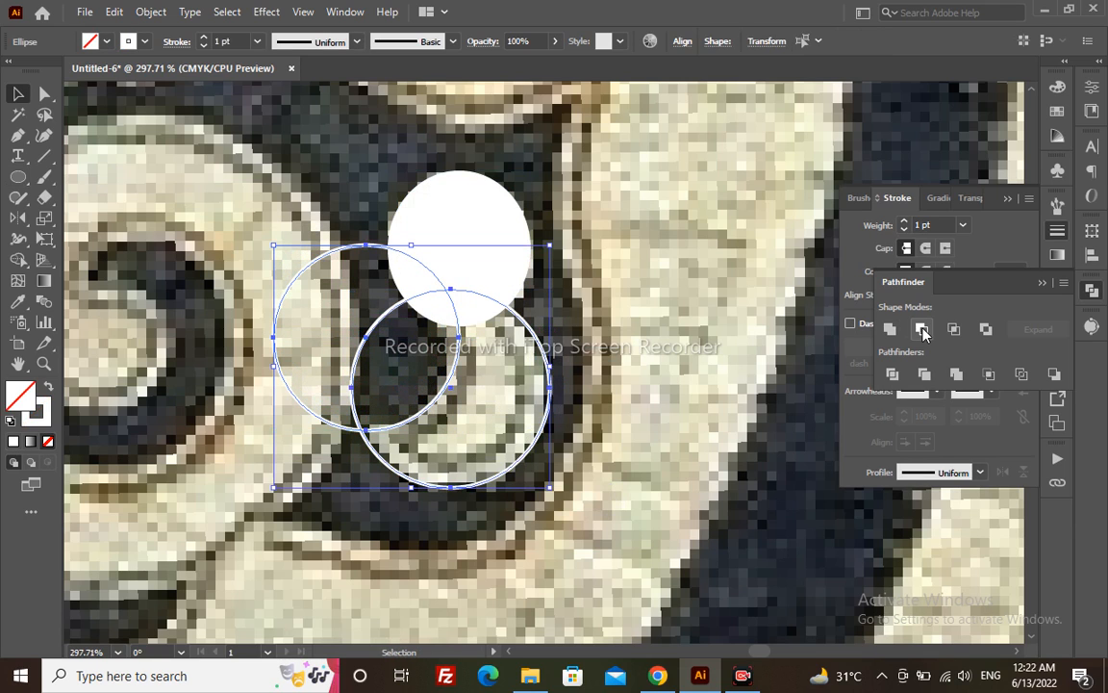
left_click(921, 330)
- Unite the crescent with the upper ellipse and swap the combined shape's stroke to a white fill
left_click(502, 261, "shift")
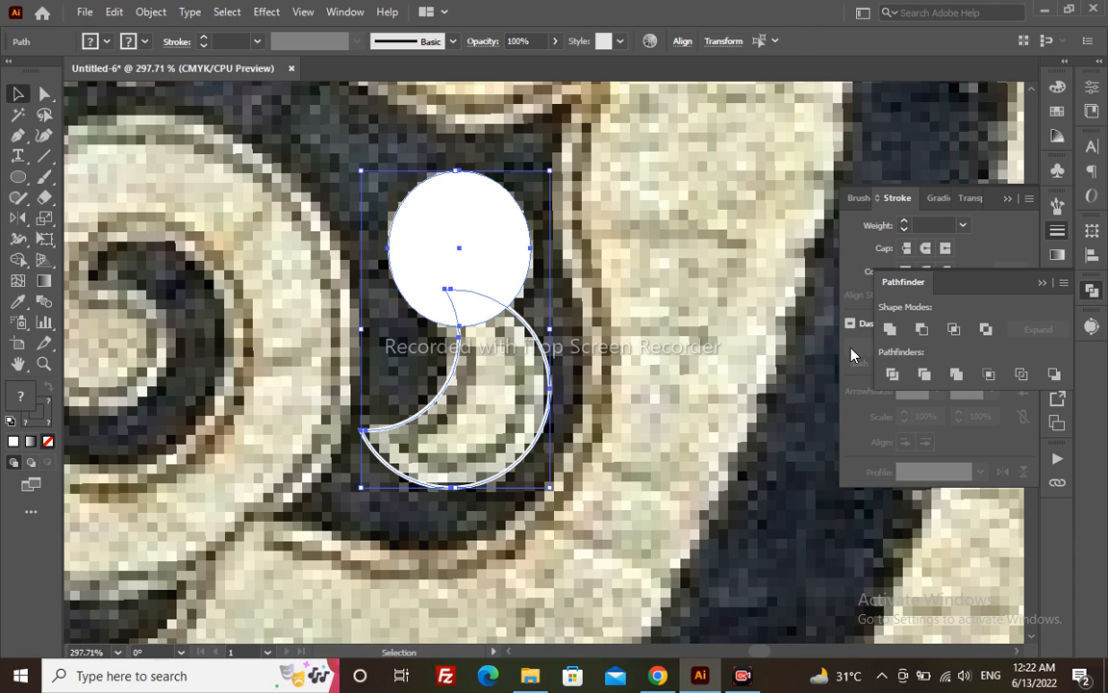
left_click(894, 330)
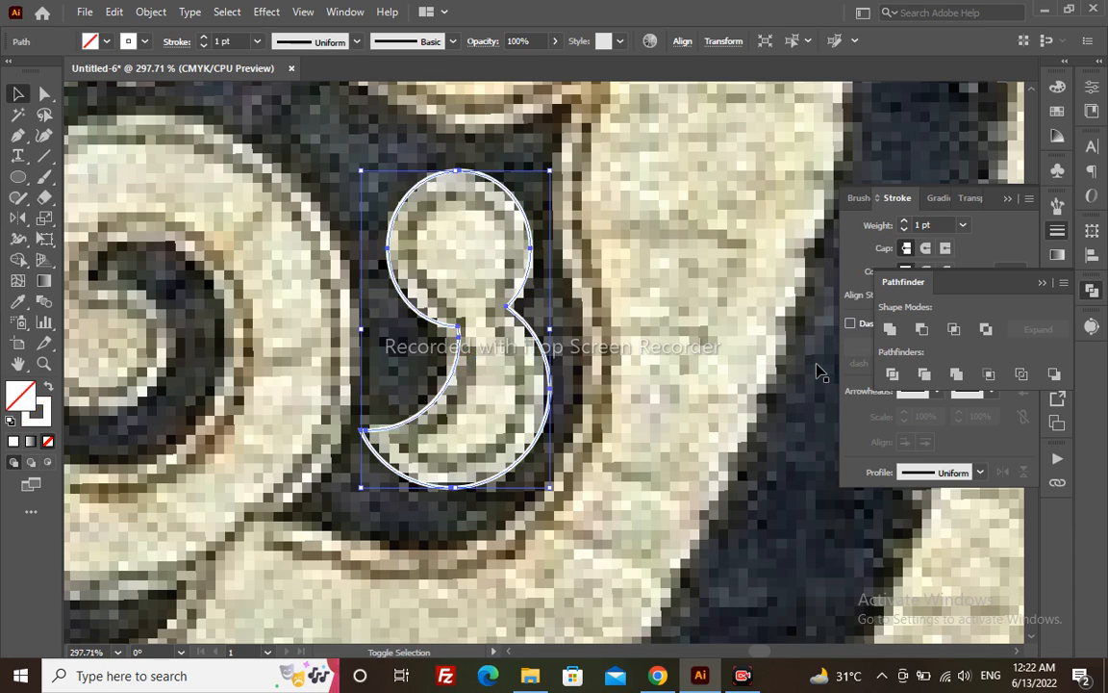
key("z")
left_click(507, 315, "alt")
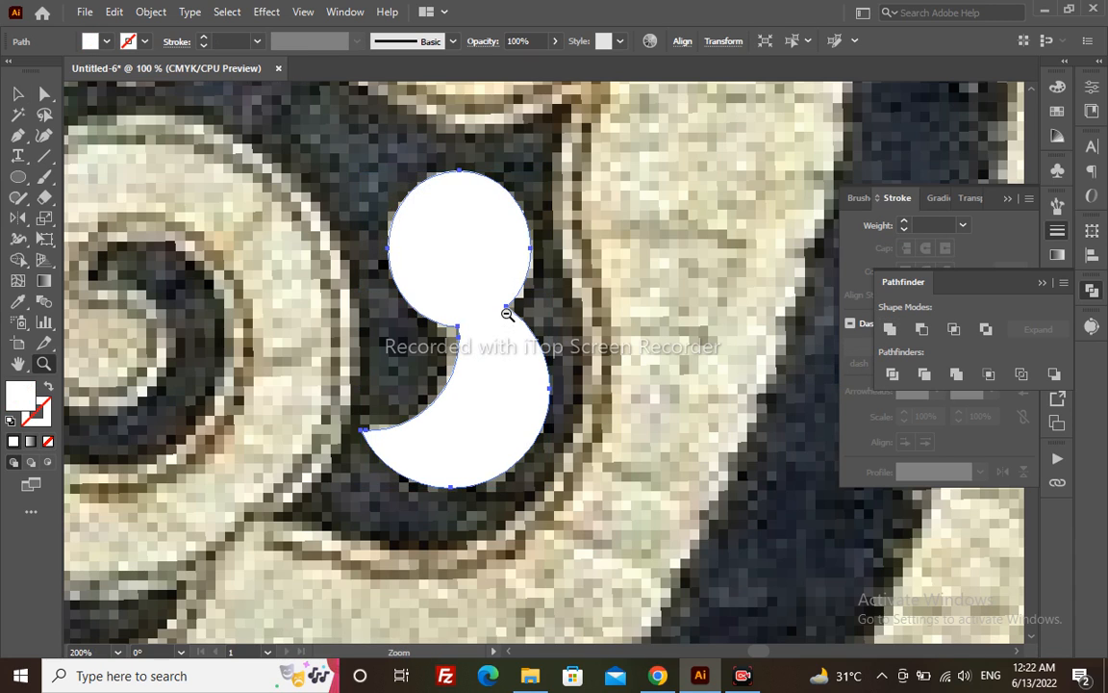
left_click(507, 315, "alt")
- Send the reference photo to the back so the motif lies in front of it
key("v")
left_click(587, 316)
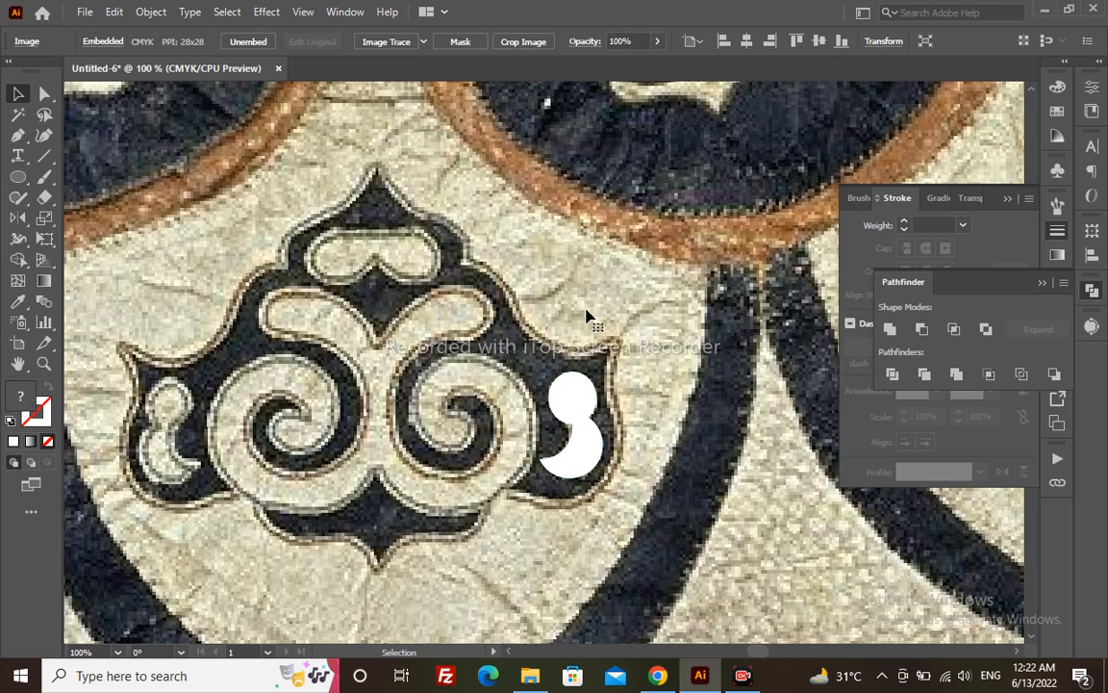
key("ctrl+shift+[")
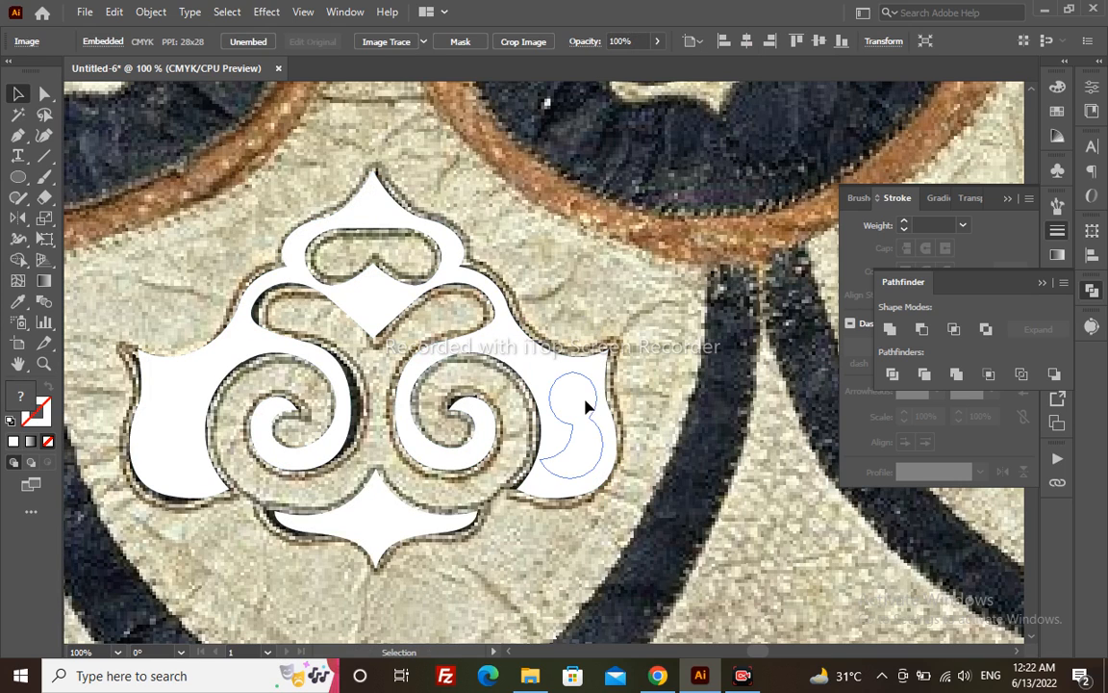
- Give the grouped motif a black fill with a white 1 pt stroke
left_click(585, 404)
left_click(527, 363)
key("d")
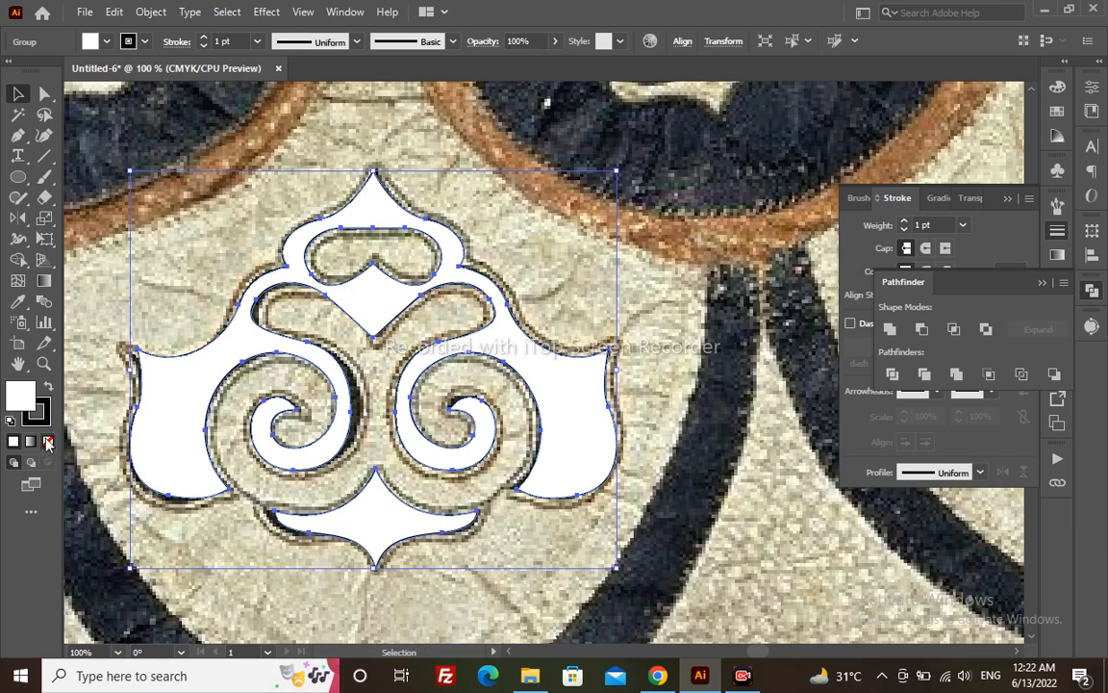
key("shift+x")
key("x")
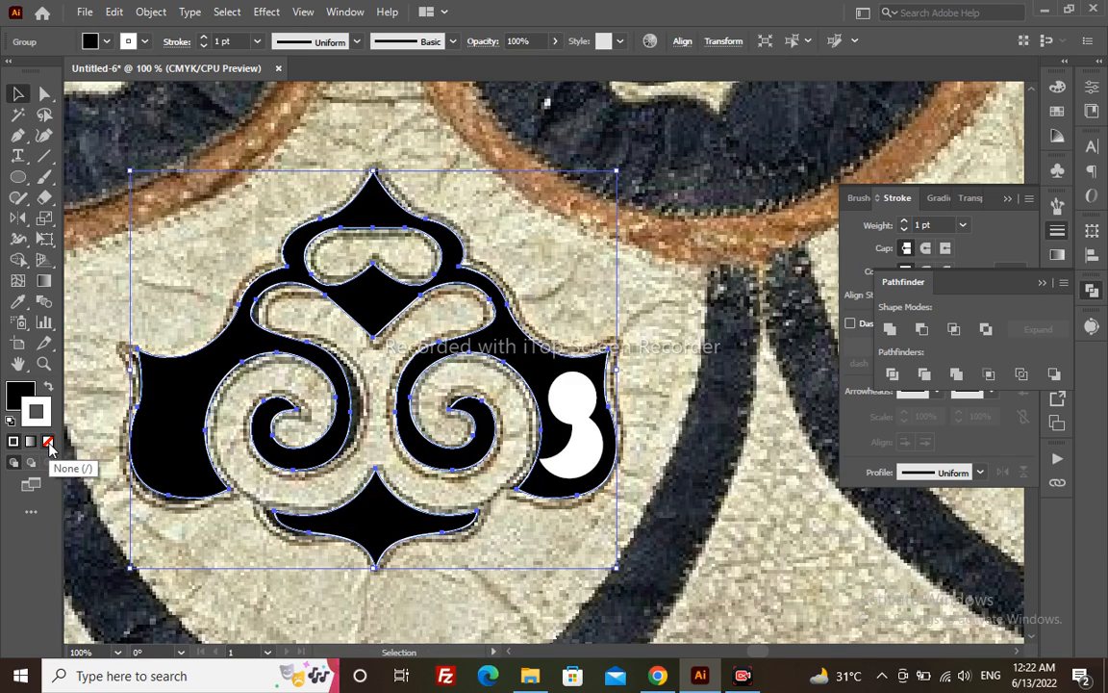
left_click(50, 444)
left_click(575, 389)
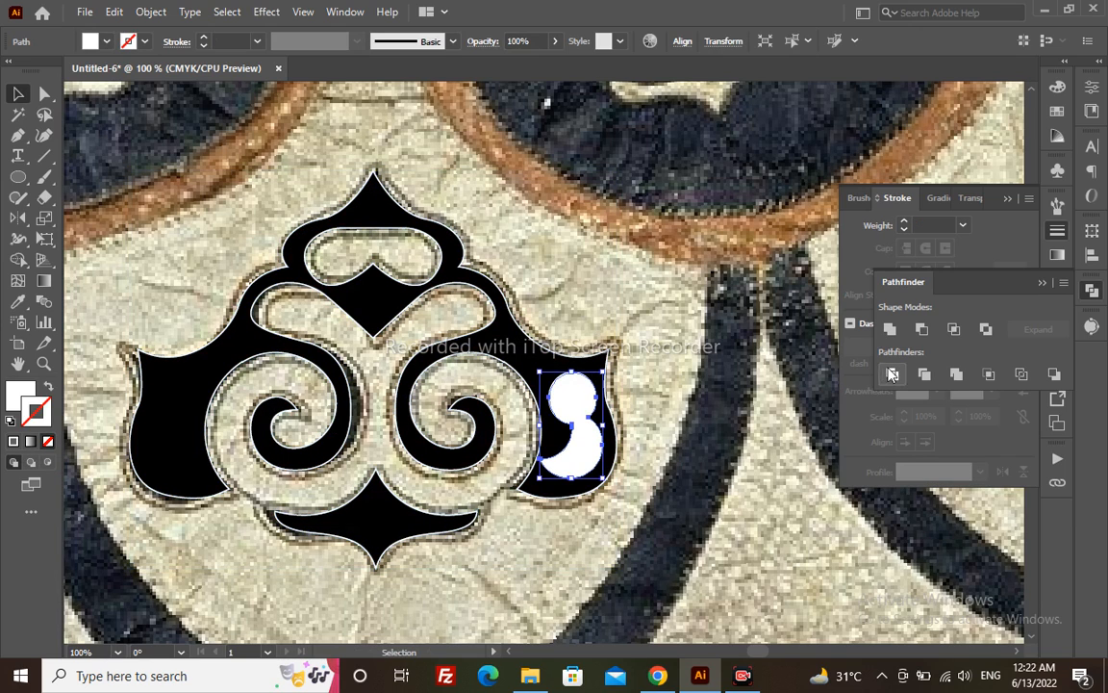
left_click(525, 365, "shift")
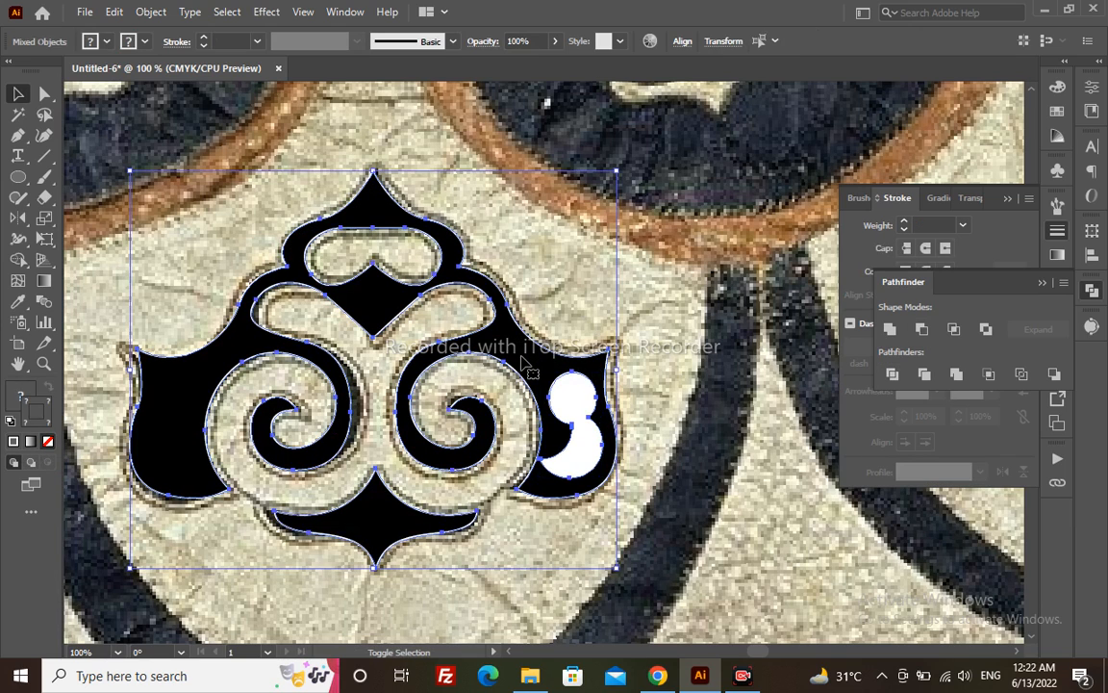
left_click(695, 329)
- Reflect a copy of the white comma-shaped ornament to the motif's left side, using the base ornament's top anchor as the axis
left_click(580, 435)
key("o")
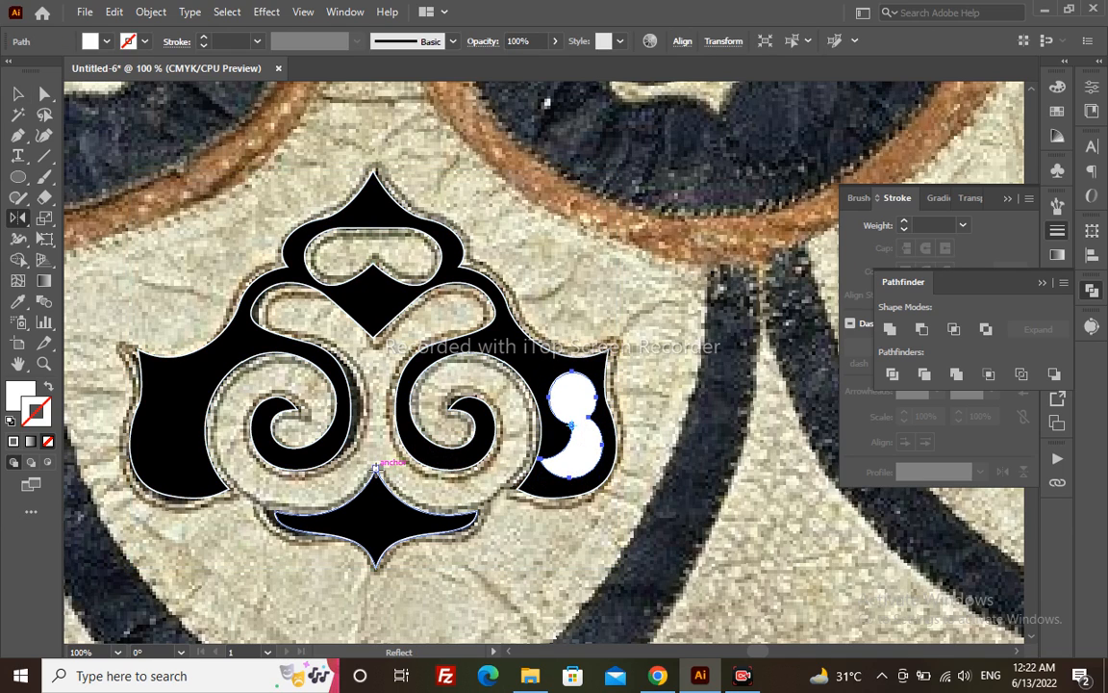
left_click_drag(466, 452, 255, 439)
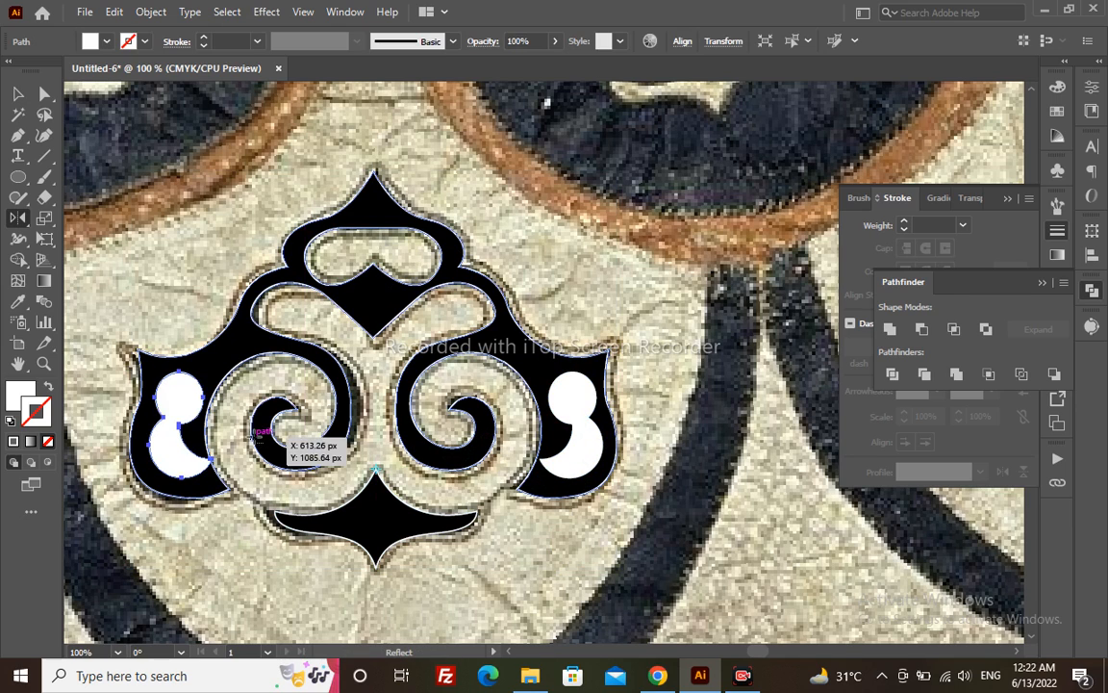
- Nudge the left and right comma-shaped ornaments outward within the motif's side lobes
key("v")
left_click(189, 472)
left_click(187, 467)
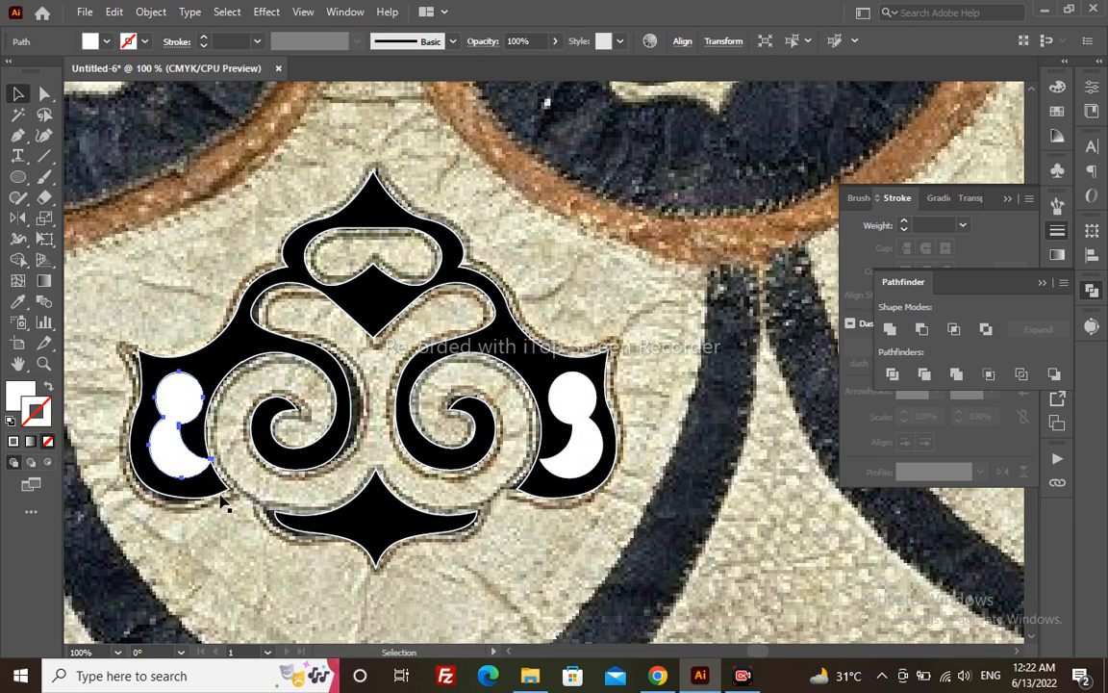
key("shift+Left")
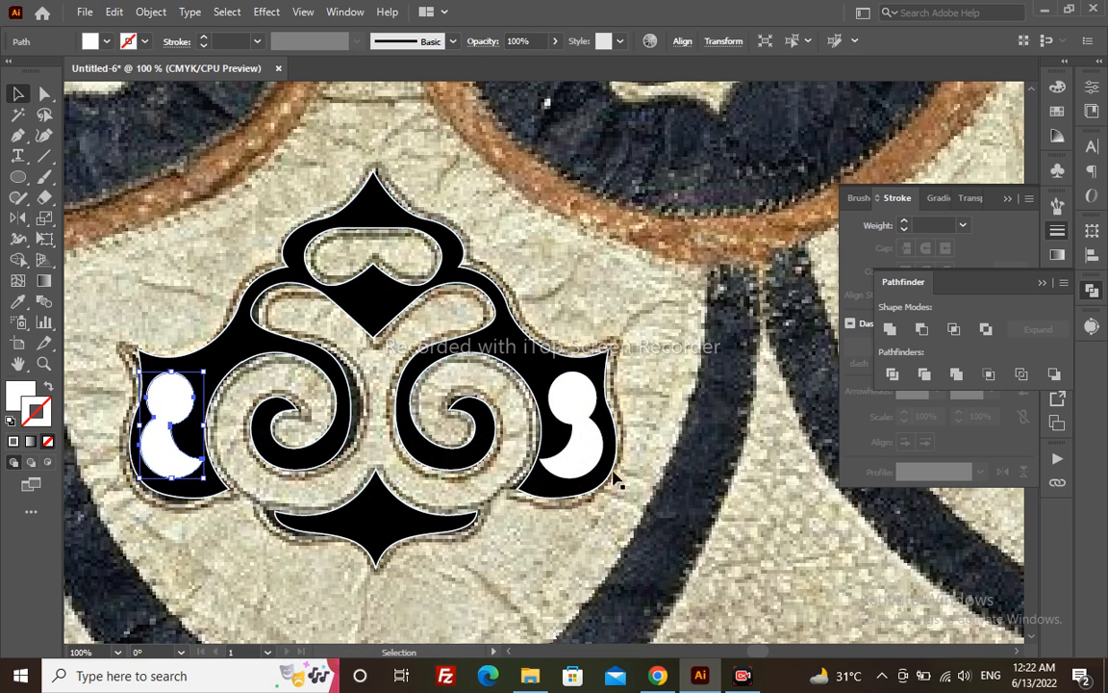
left_click(586, 475)
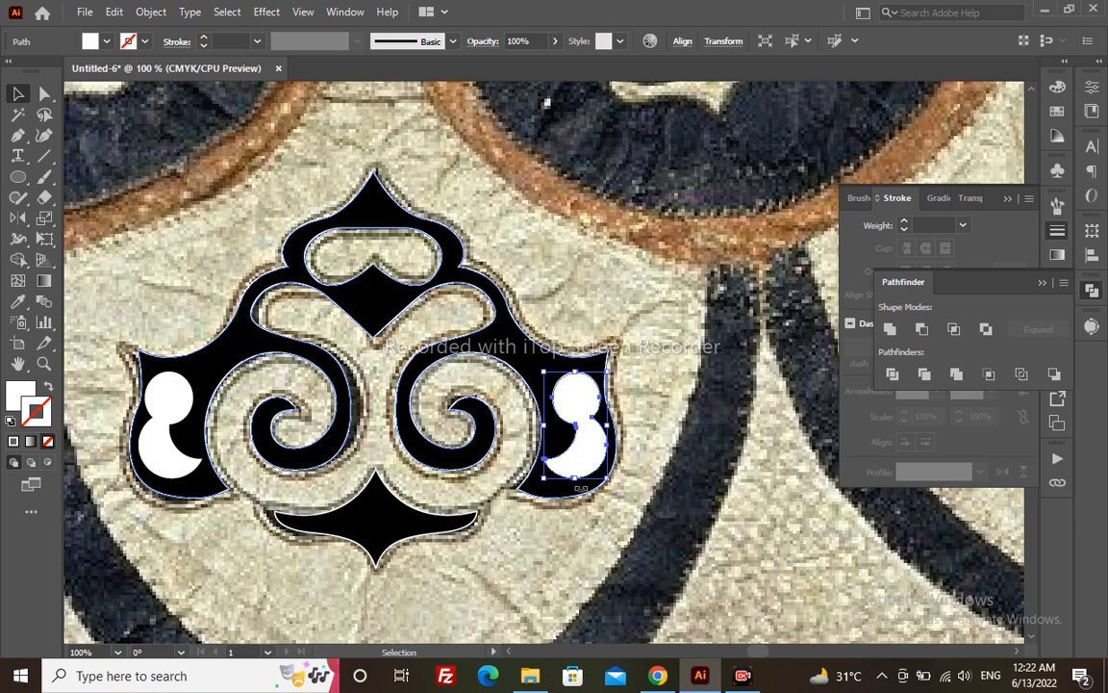
- Nudge the left comma-shaped ornament slightly inward within the motif's left lobe
left_click(516, 542)
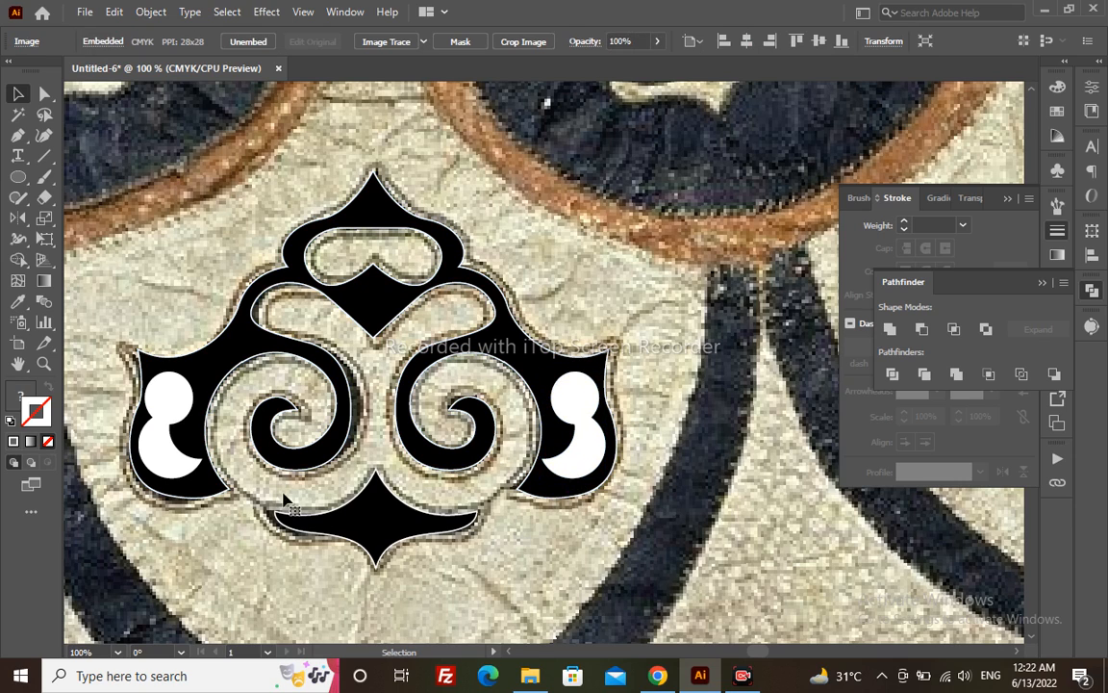
left_click(190, 439)
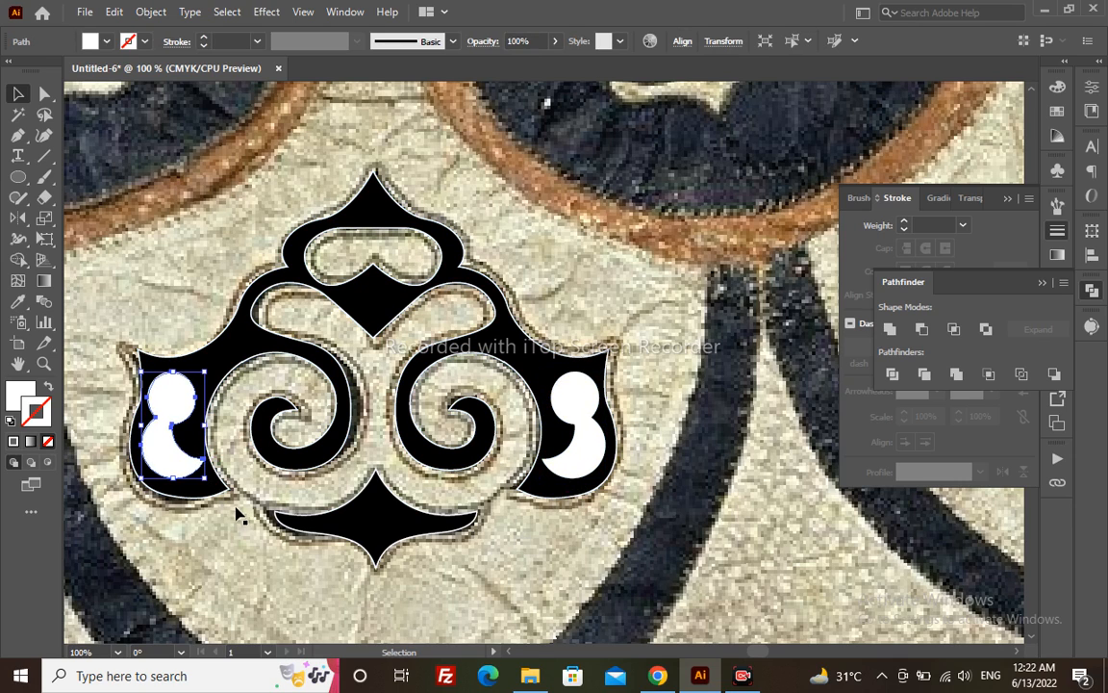
left_click(262, 536)
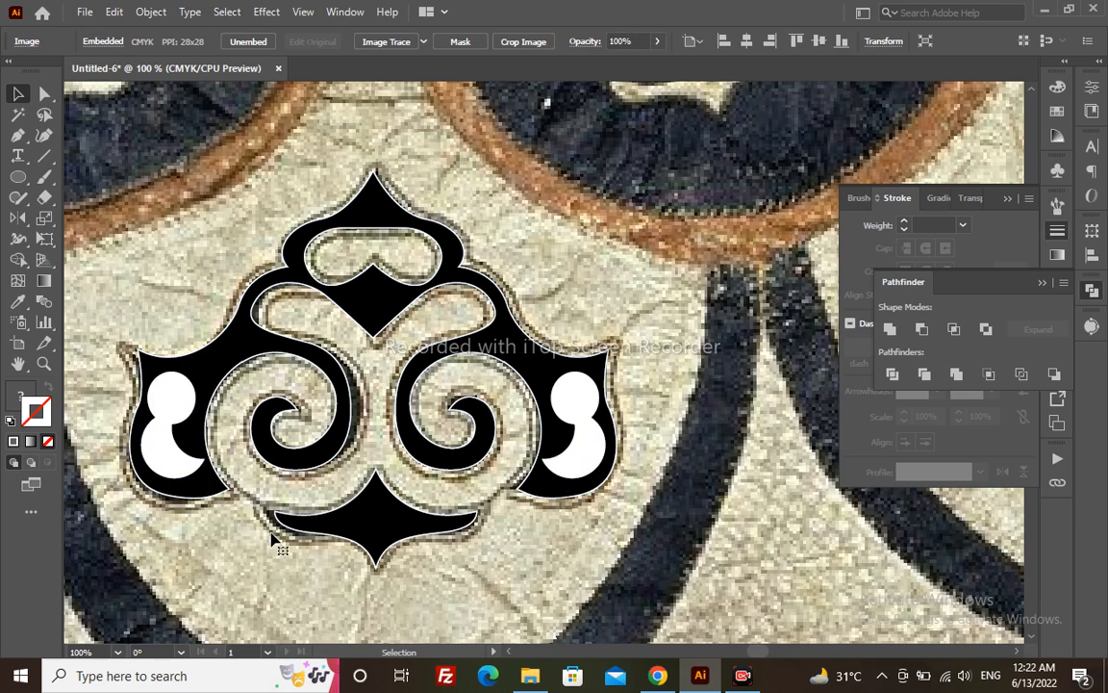
- Subtract both white comma-shaped ornaments from the black scroll motif using the Minus Front shape mode
left_click(178, 473)
left_click(586, 433, "shift")
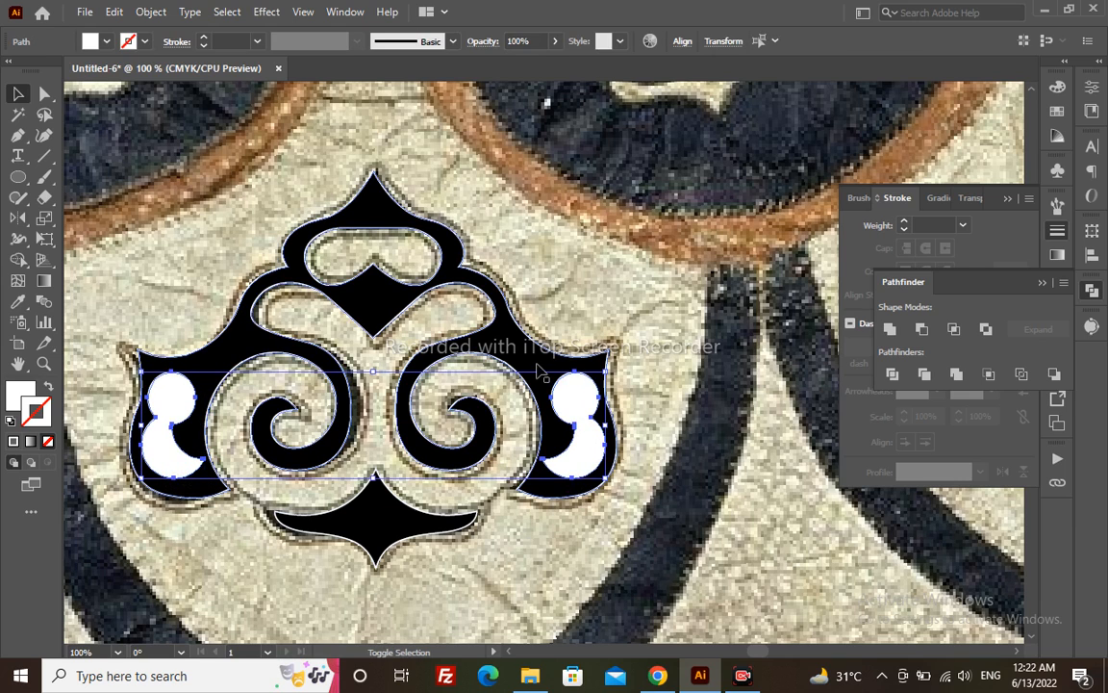
left_click(537, 365, "shift")
right_click(537, 366)
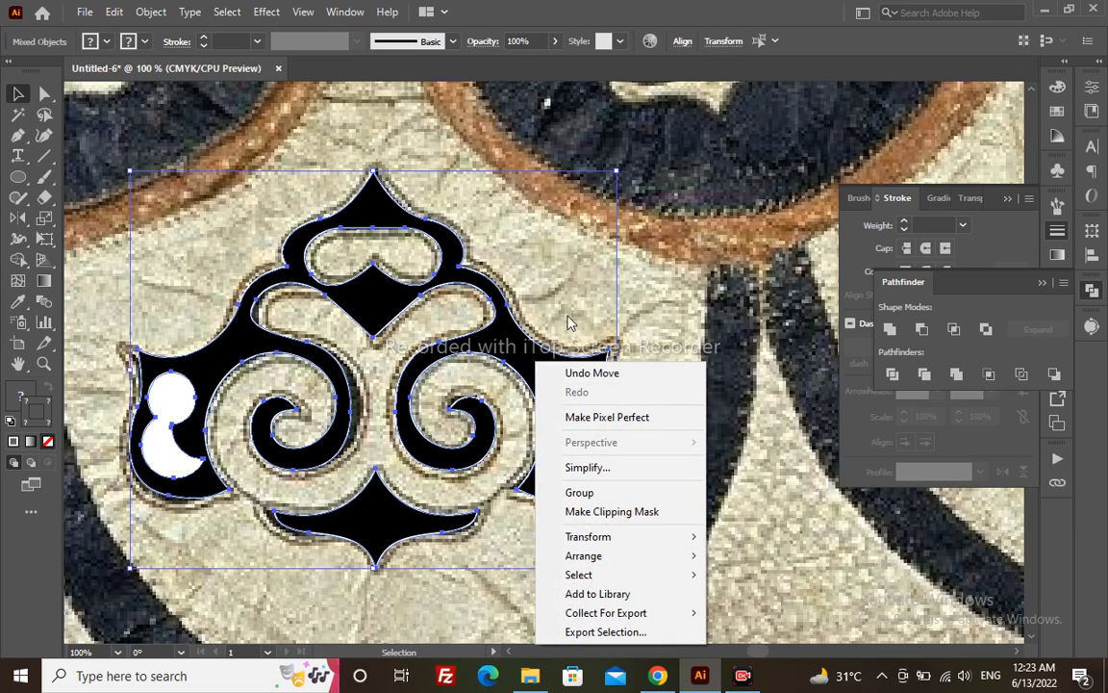
left_click(515, 291)
key("ctrl+z")
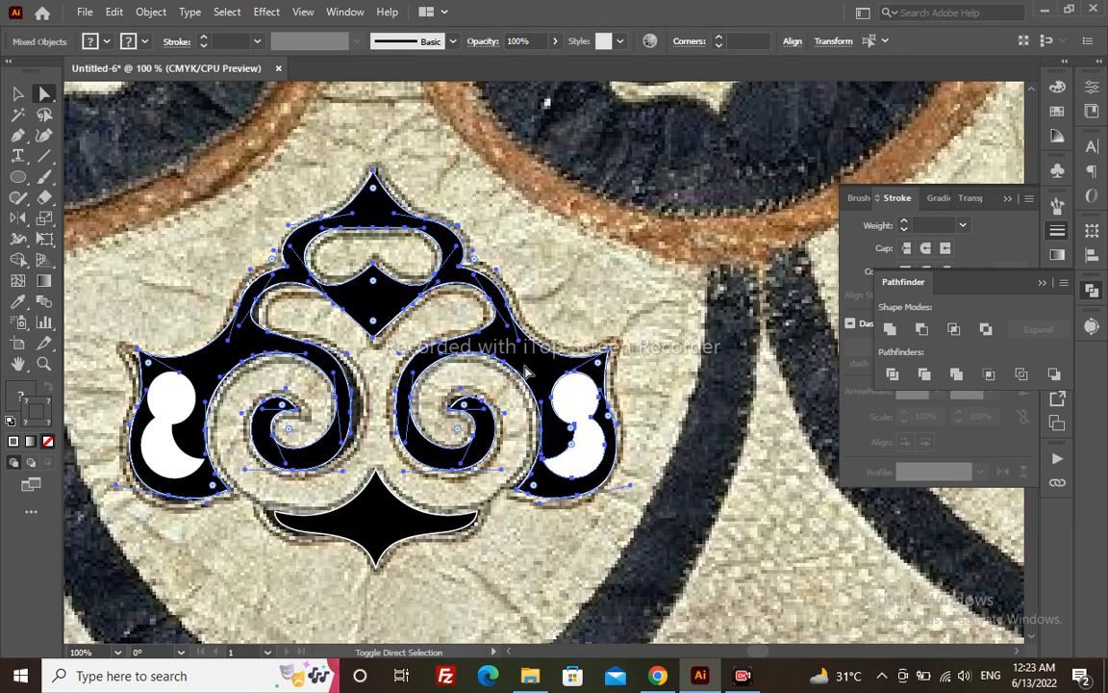
left_click(166, 396, "shift")
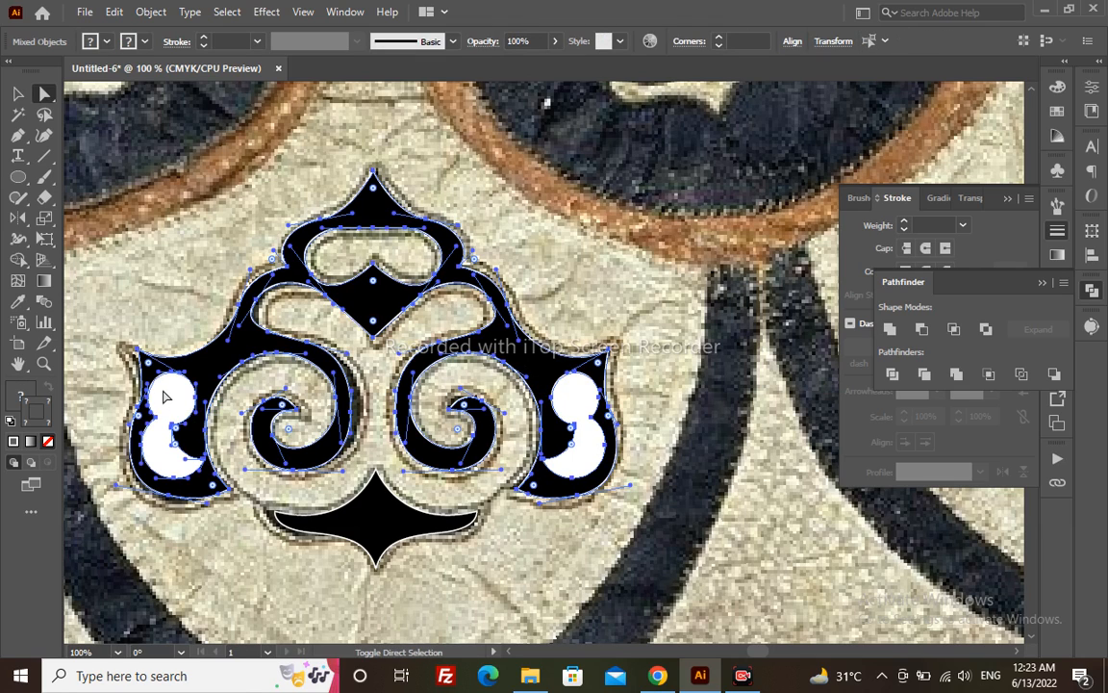
left_click(921, 329)
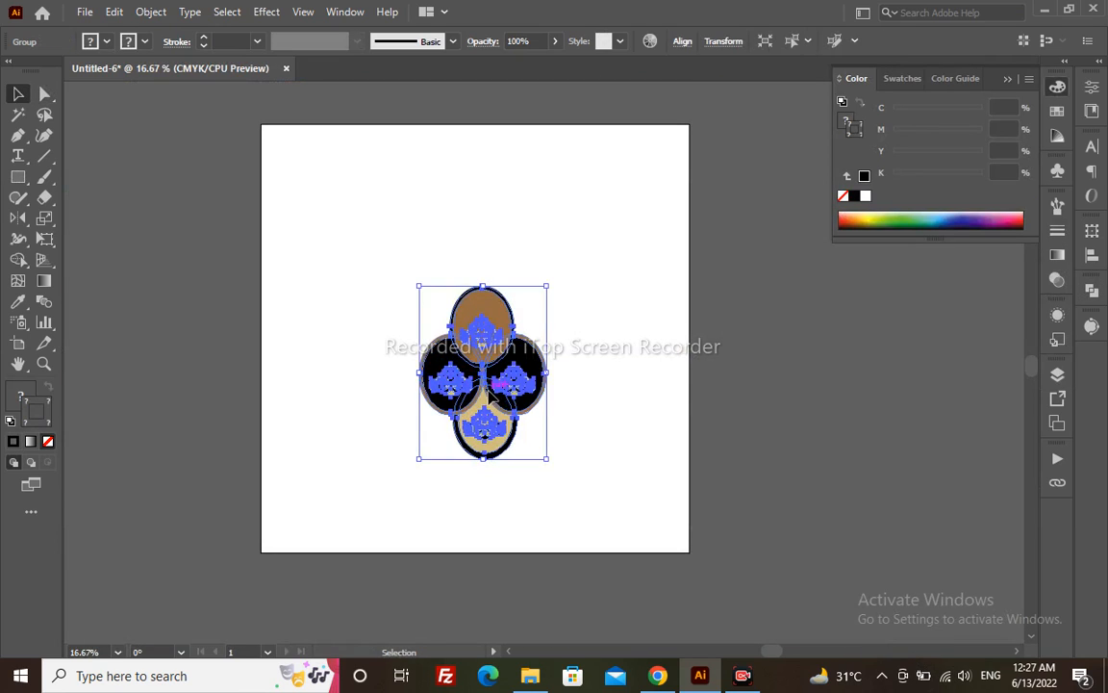
- Shift the group of four ovals slightly left of the artboard's vertical centre line
left_click_drag(515, 388, 477, 388)
key("z")
left_click_drag(222, 225, 720, 487)
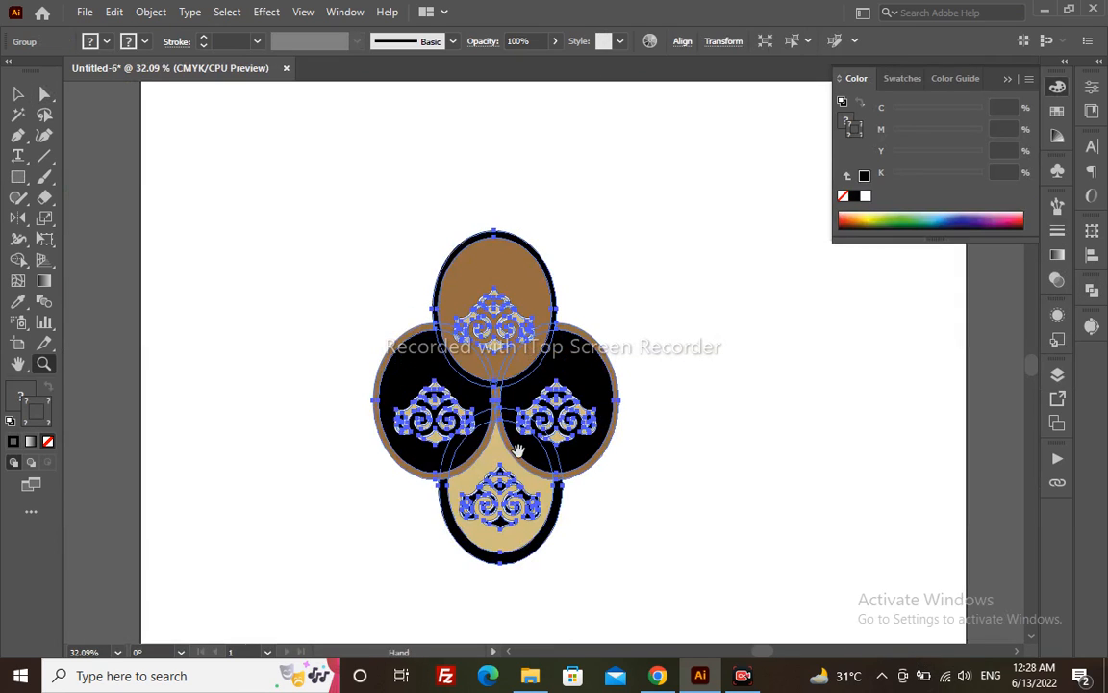
left_click_drag(602, 455, 446, 508)
left_click(503, 441, "alt")
key("v")
left_click_drag(412, 423, 463, 450)
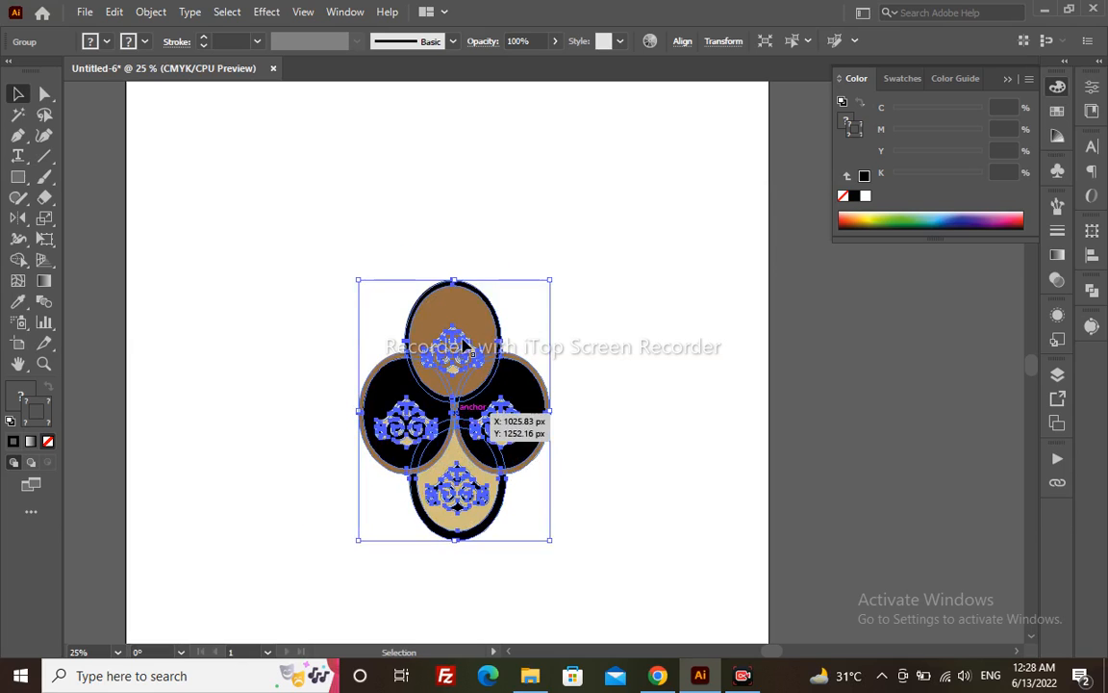
key("r")
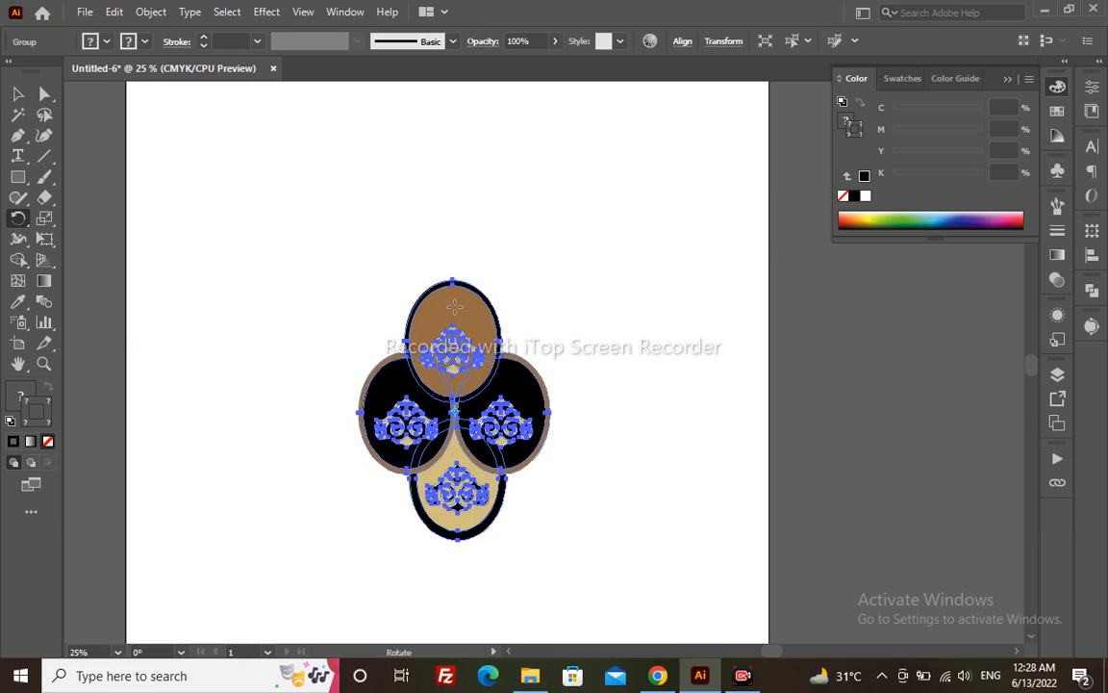
key("ctrl+z")
key("v")
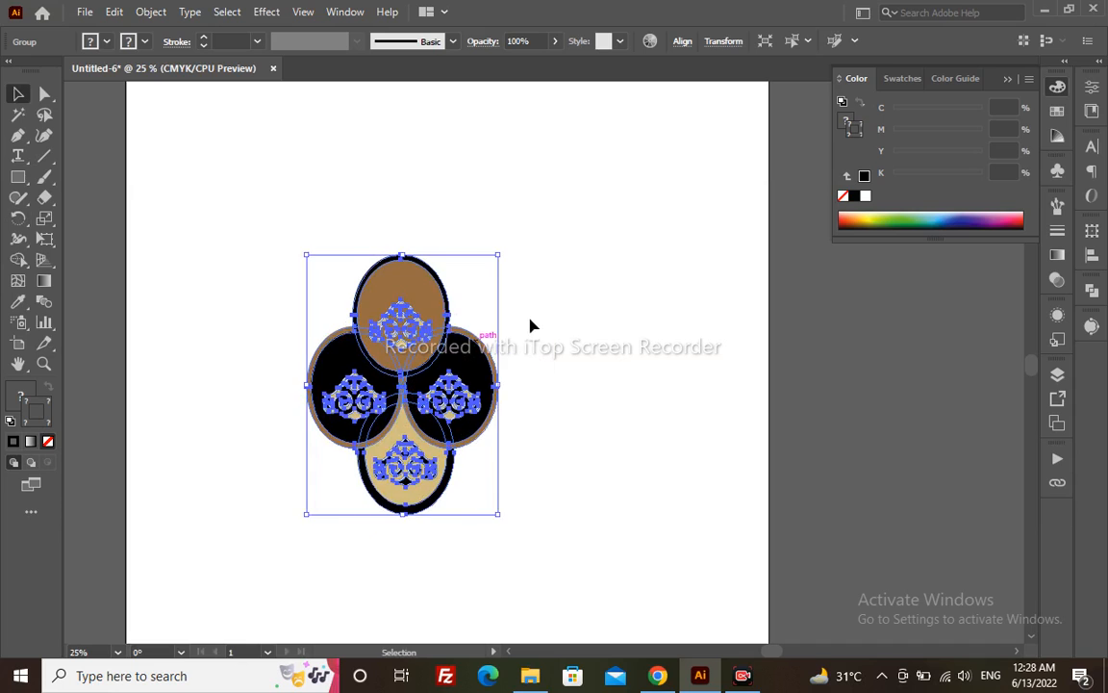
- Move the four-oval group slightly right and down on the artboard, keeping it selected
left_click_drag(460, 373, 497, 393)
left_click(585, 315)
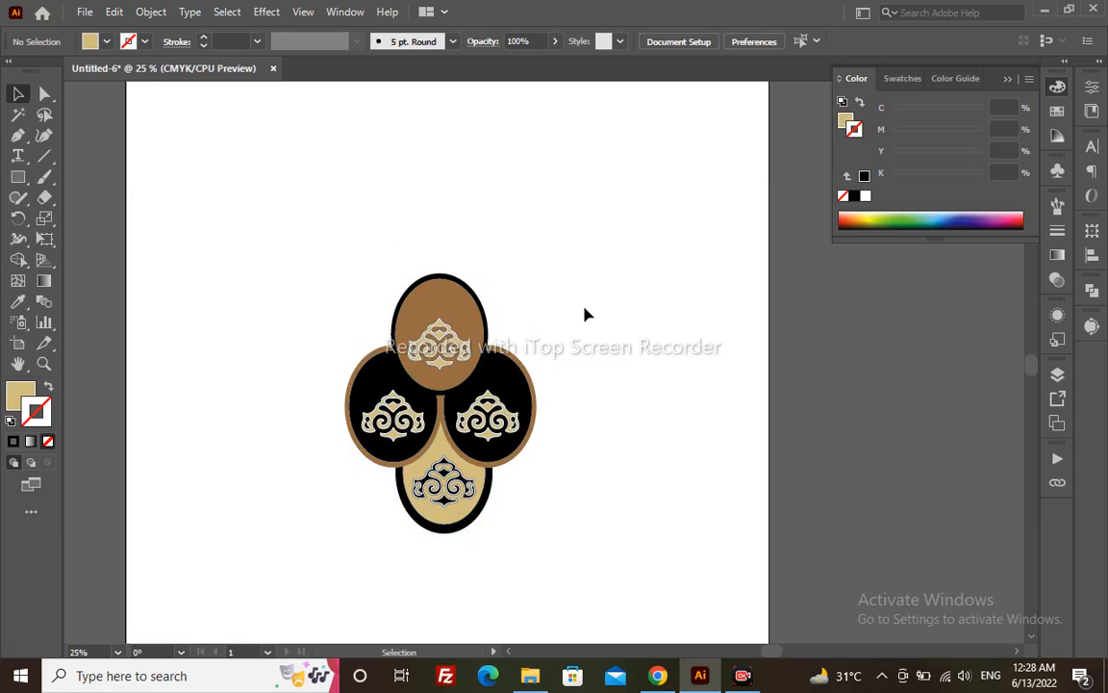
left_click(430, 332)
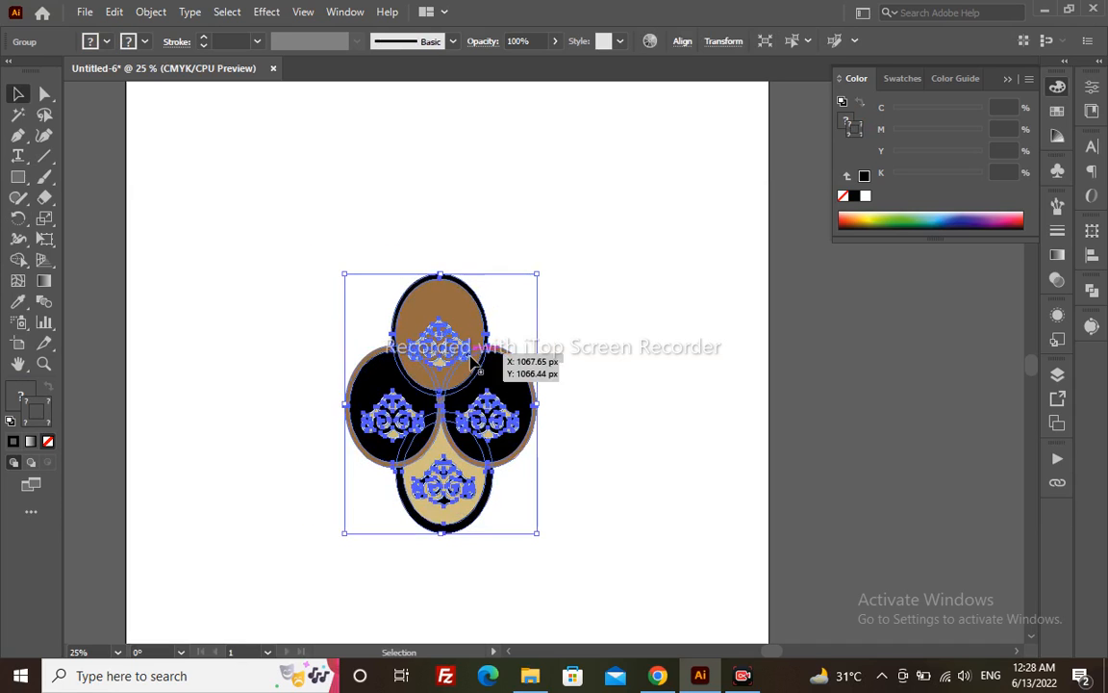
- Try a radial repeat of the upright four-oval group
left_click(113, 12)
mouse_move(162, 341)
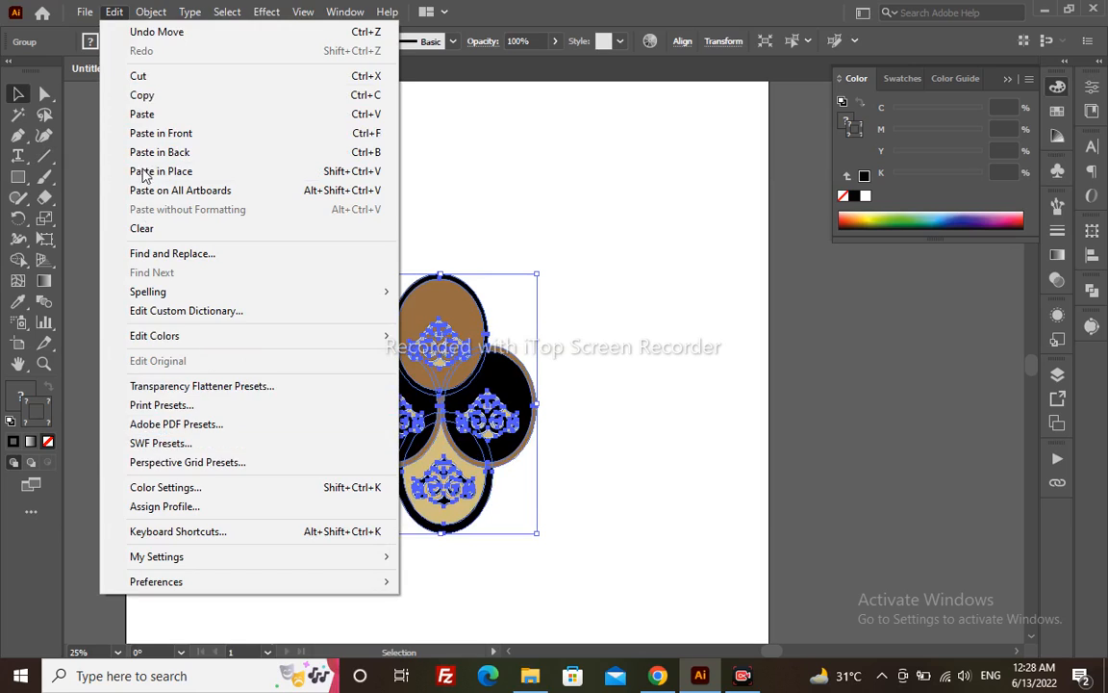
mouse_move(151, 12)
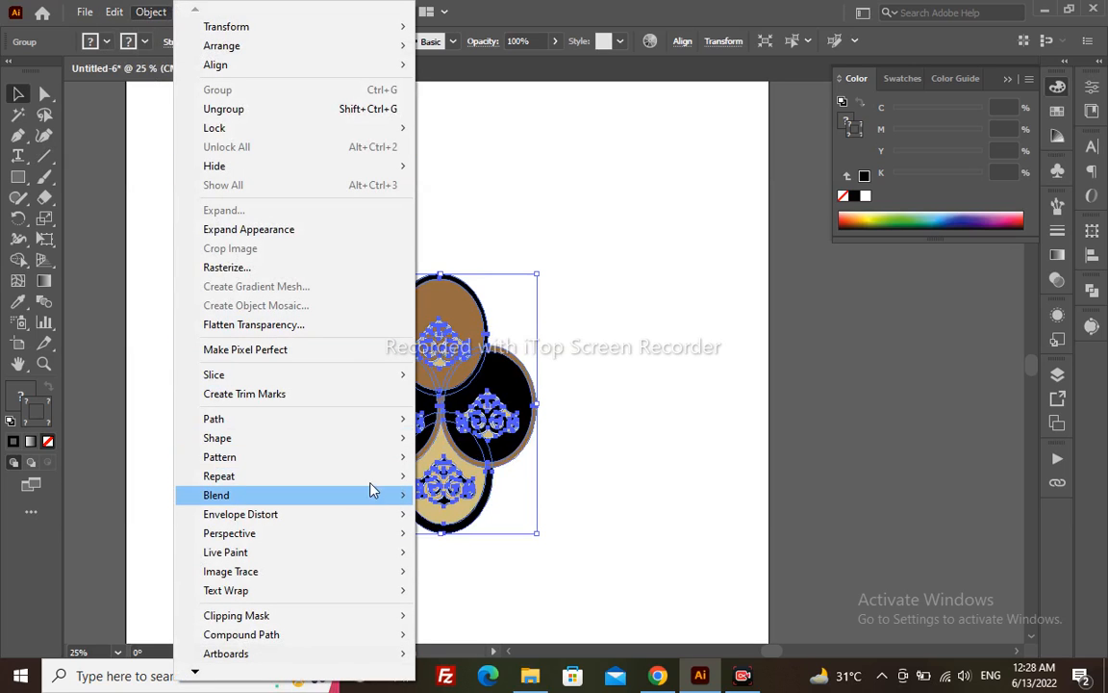
mouse_move(385, 476)
left_click(452, 477)
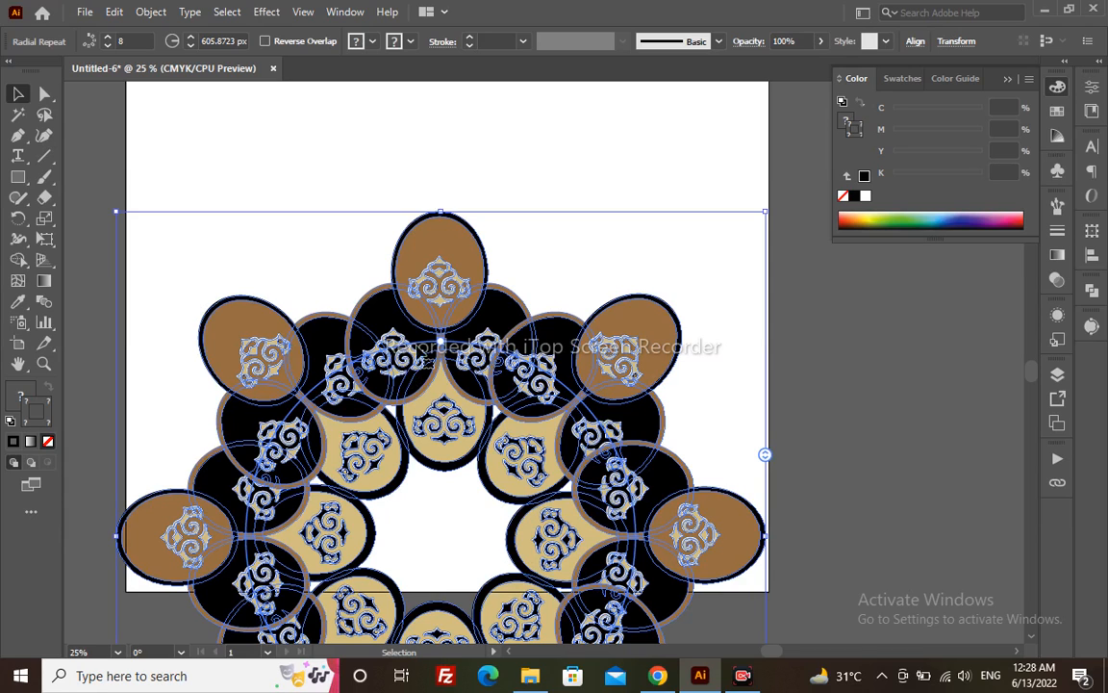
key("ctrl+z")
- Move the four-oval group off the artboard's right edge, place a copy on the artboard and rotate the copy upside down
left_click_drag(506, 389, 919, 387)
left_click_drag(797, 379, 391, 325)
key("e")
left_click_drag(532, 139, 379, 452)
key("v")
left_click(444, 427)
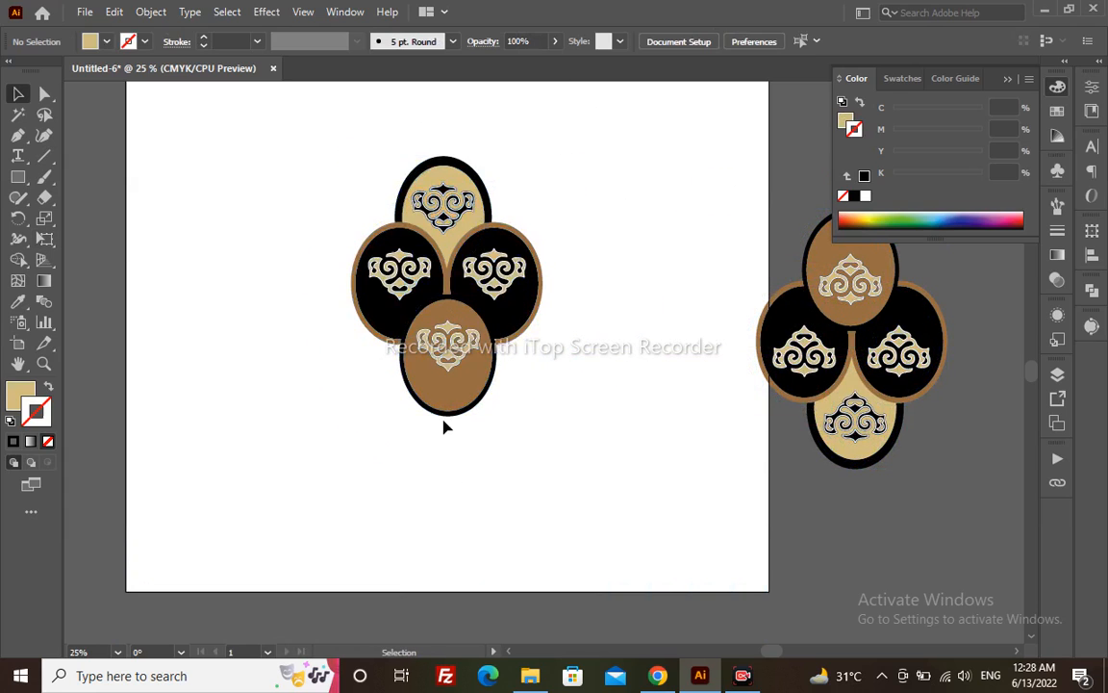
- Scale the upside-down four-oval group proportionally to about two thirds of its size, keeping its top edge in place
left_click(457, 385)
left_click_drag(423, 358, 428, 414)
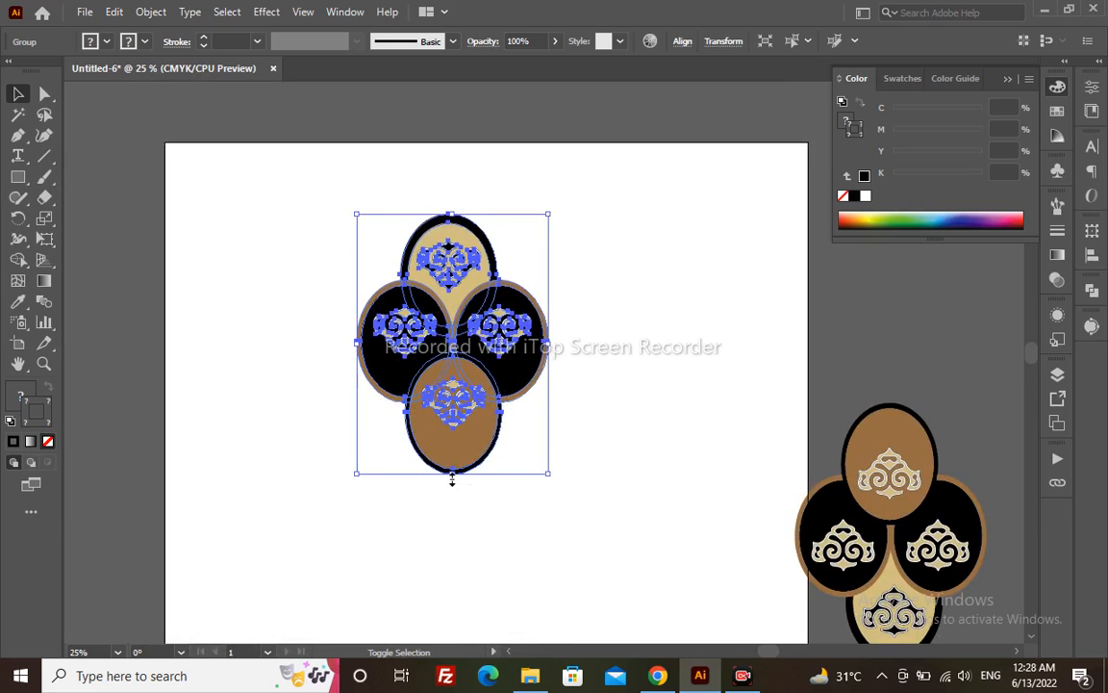
left_click_drag(451, 480, 452, 385)
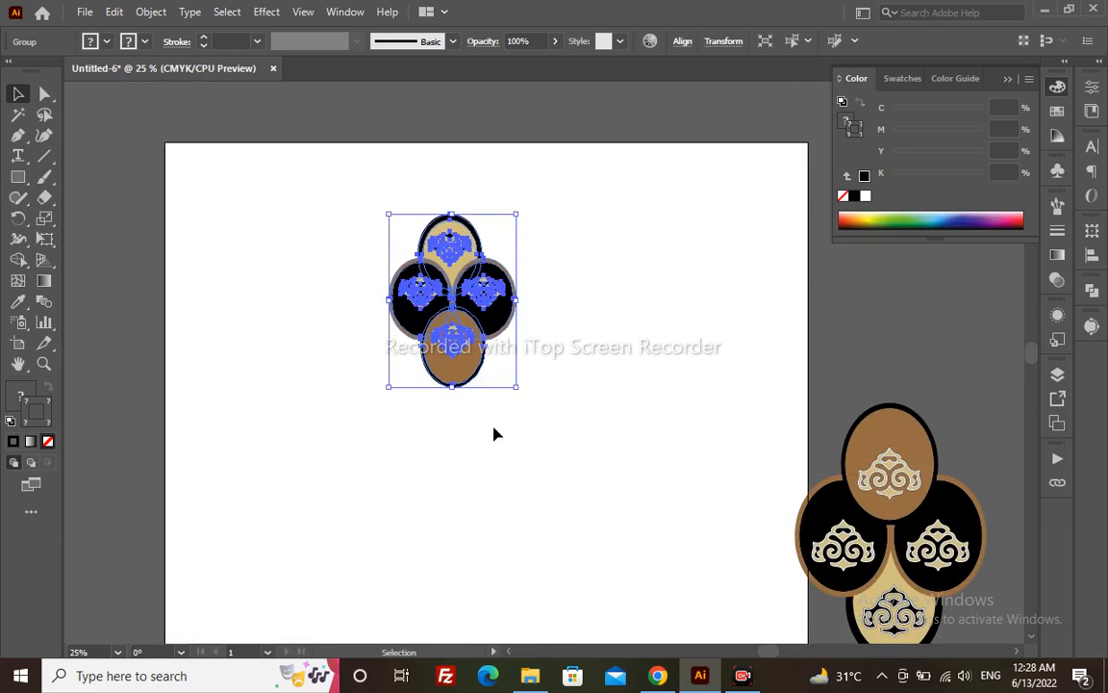
left_click(495, 433)
- Apply a radial repeat to the reduced upside-down four-oval group
left_click(449, 332)
left_click(151, 11)
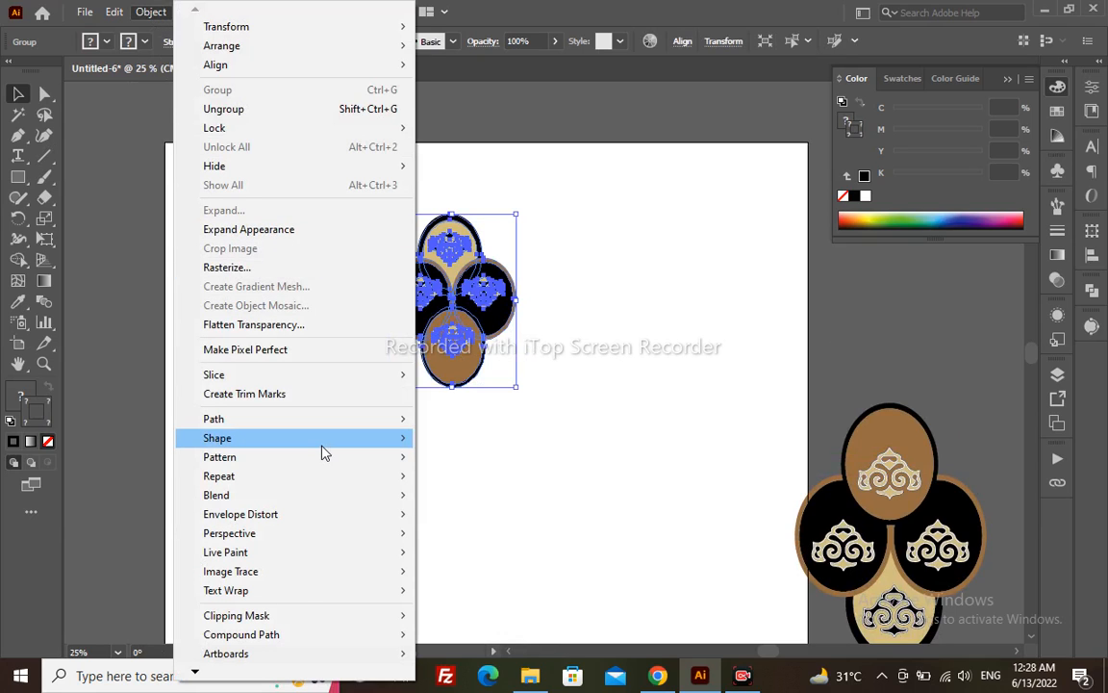
mouse_move(324, 447)
mouse_move(358, 478)
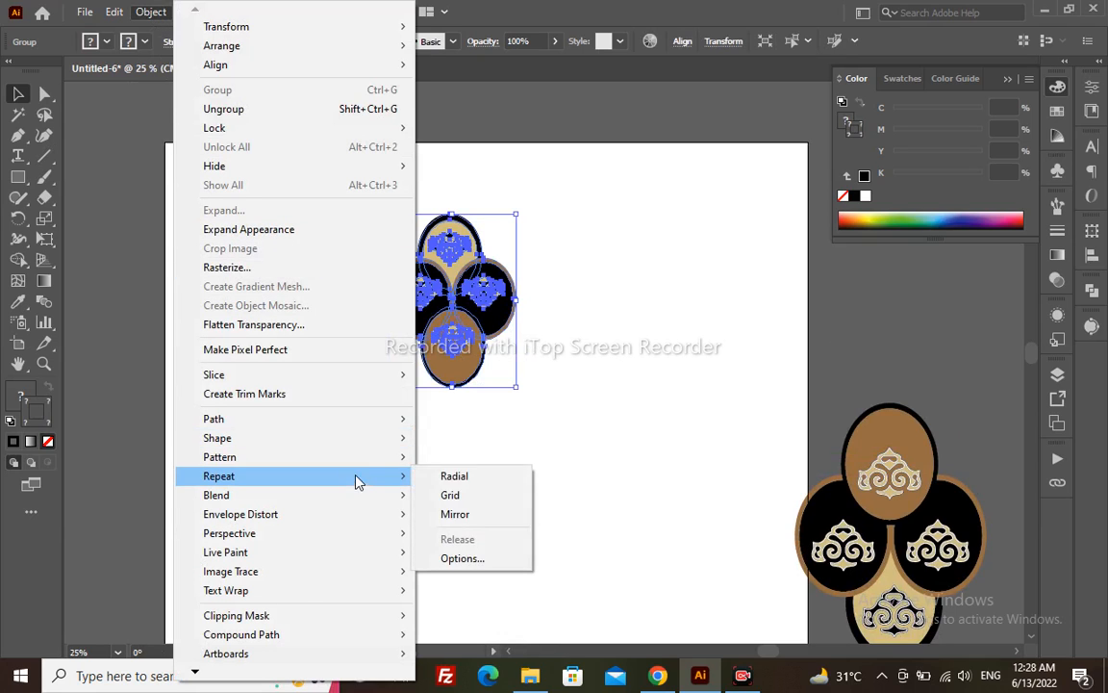
left_click(450, 475)
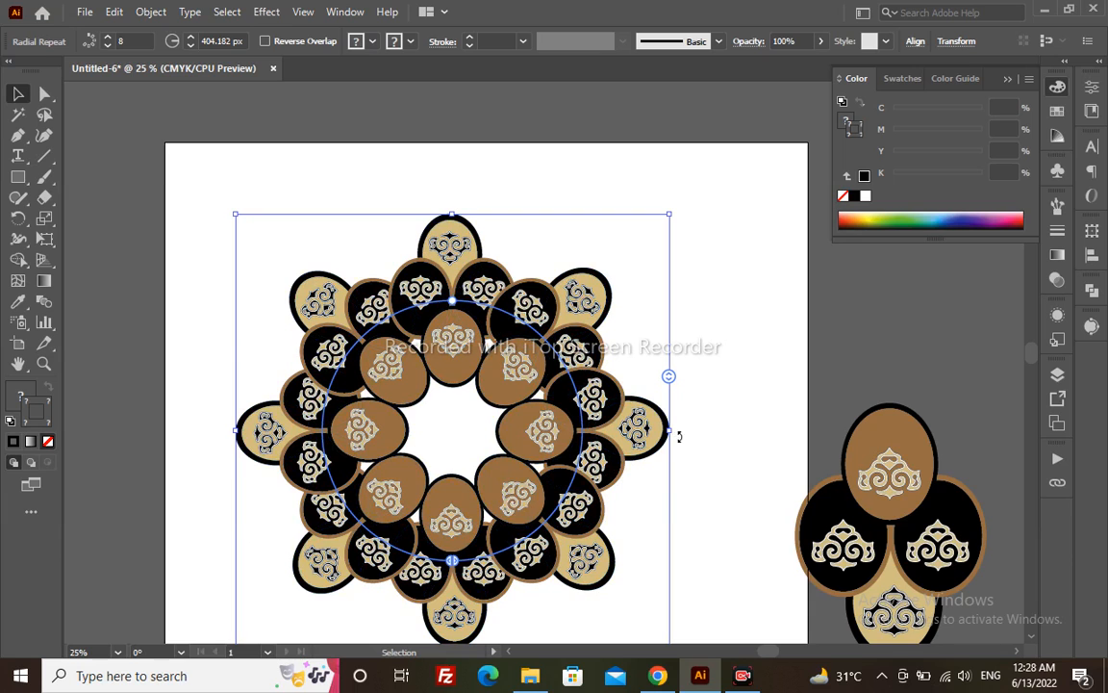
- Set the radial repeat to 6 instances and tighten its radius to about 366 px
mouse_move(670, 380)
left_mouse_down()
mouse_move(668, 363)
mouse_move(672, 378)
left_mouse_up()
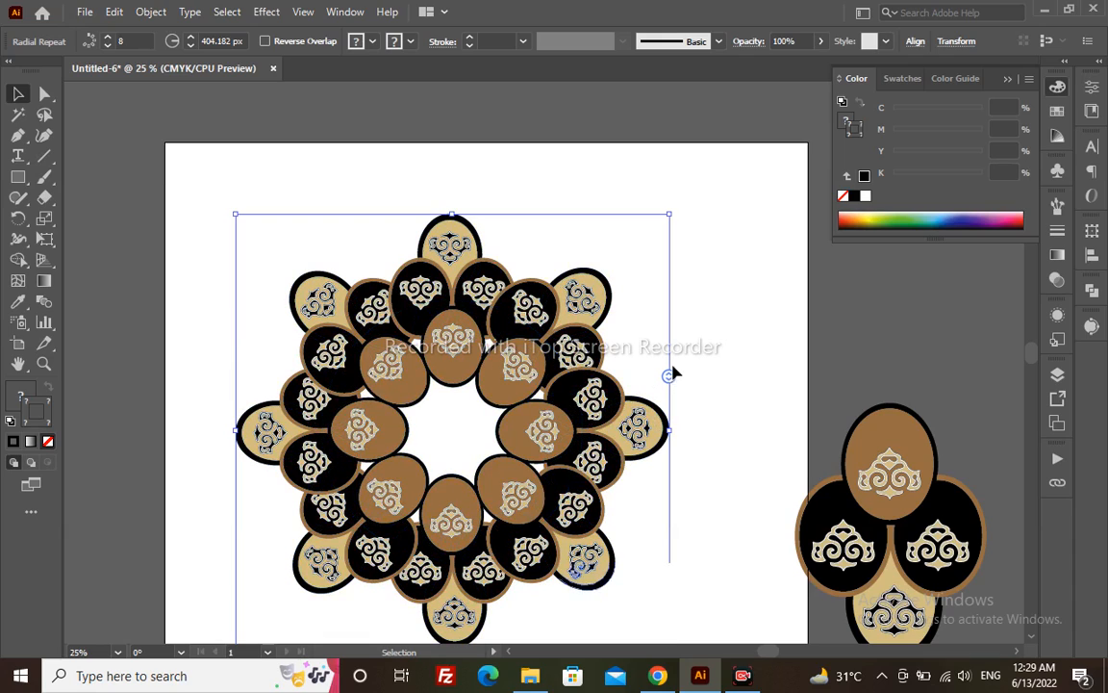
mouse_move(670, 375)
left_mouse_down()
mouse_move(678, 409)
mouse_move(673, 366)
mouse_move(672, 389)
left_mouse_up()
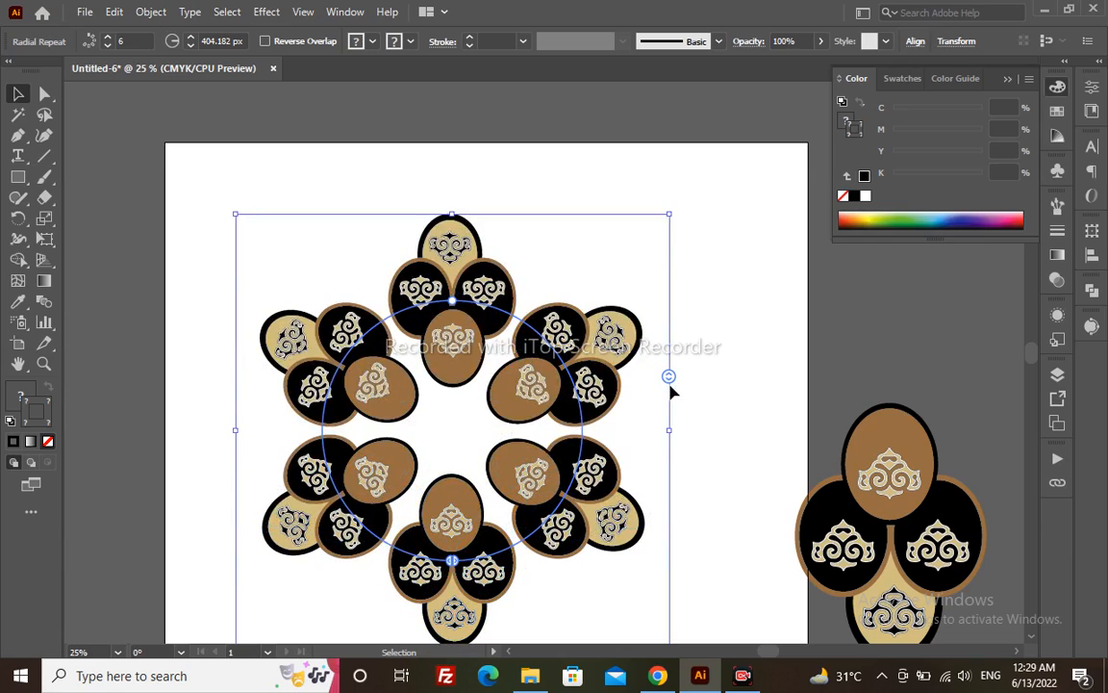
left_click_drag(451, 303, 452, 314)
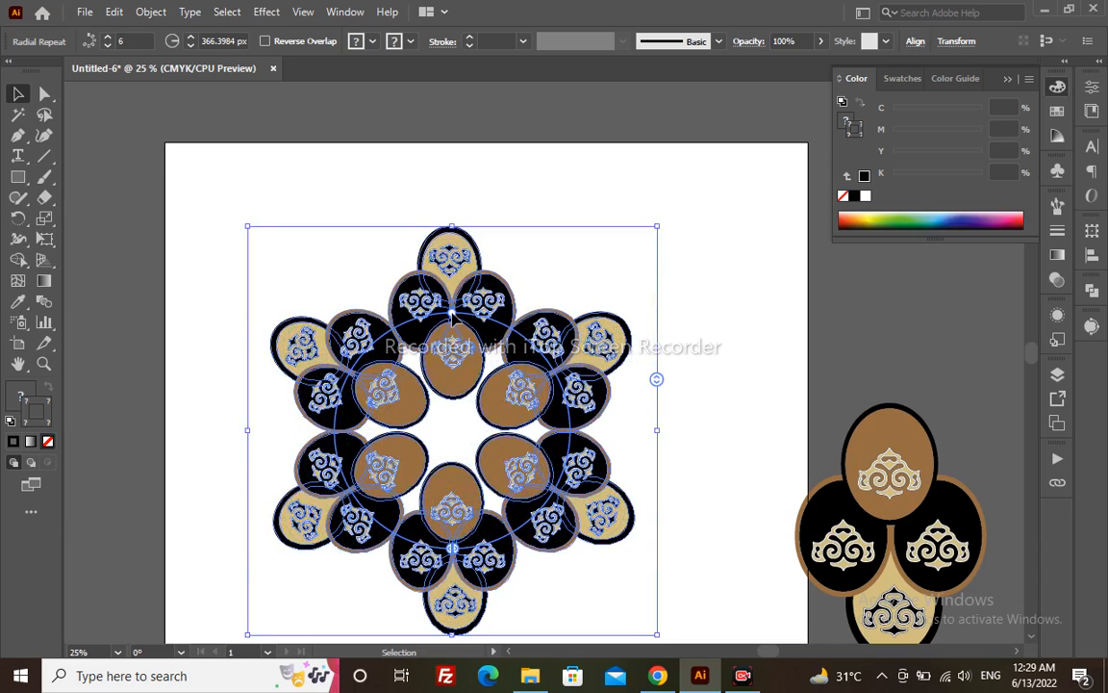
left_click(691, 362)
- Draw a tan circle from the rosette's centre, covering the inner ends of the six brown ovals
left_click_drag(556, 440, 507, 336)
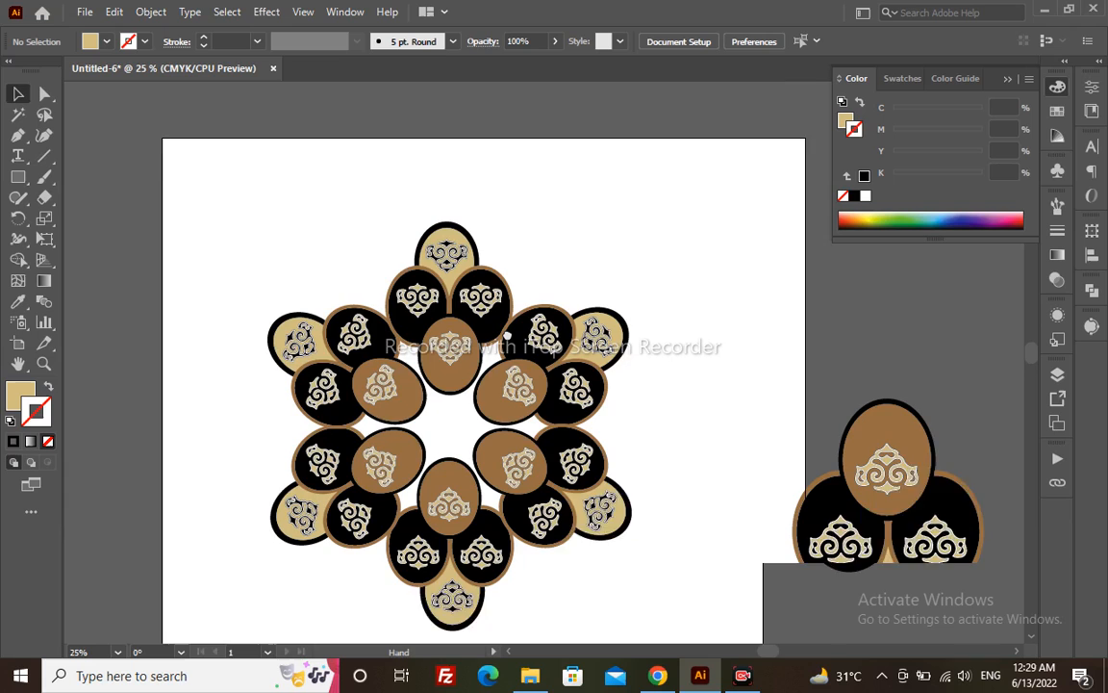
key("z")
left_click_drag(259, 196, 638, 515)
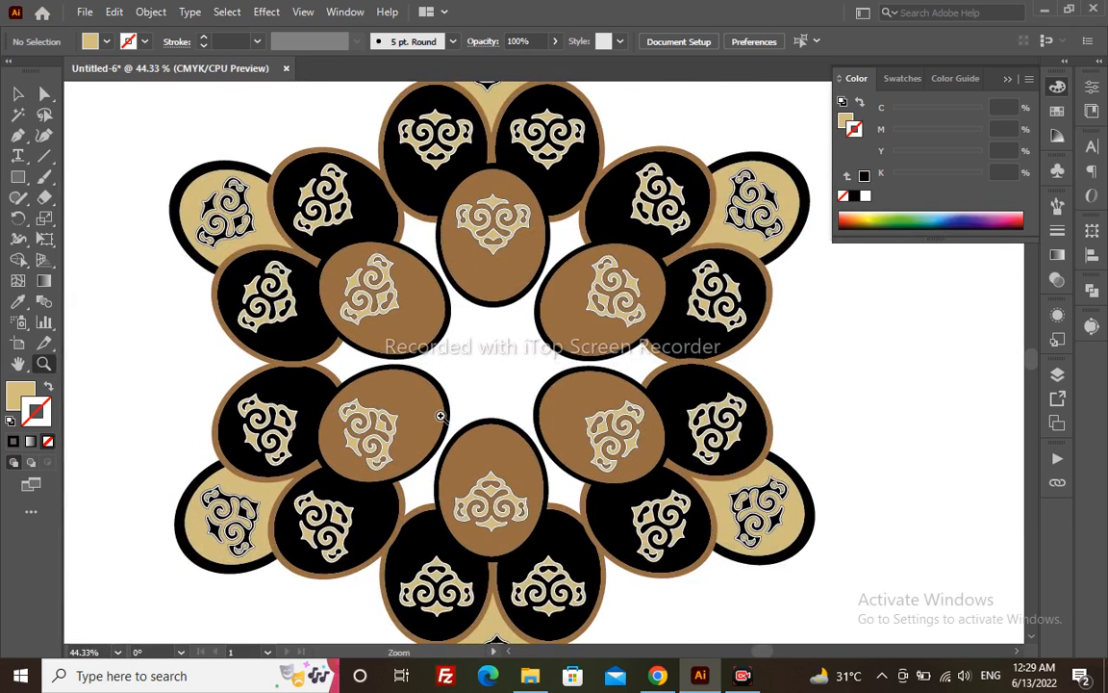
key("l")
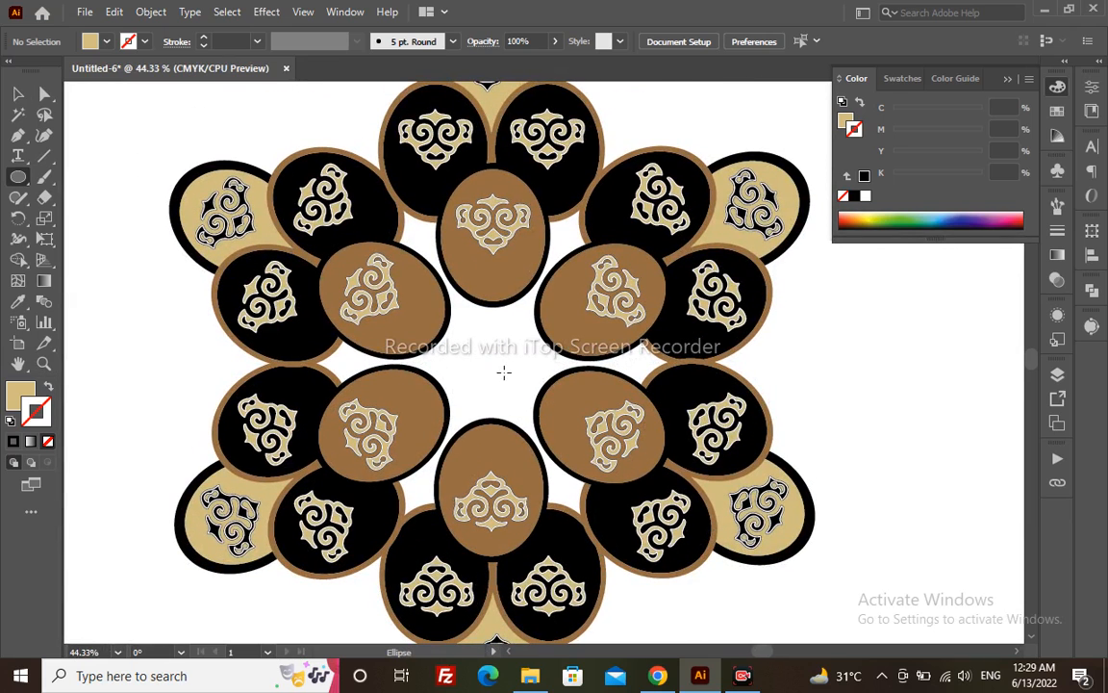
left_click_drag(492, 362, 584, 460)
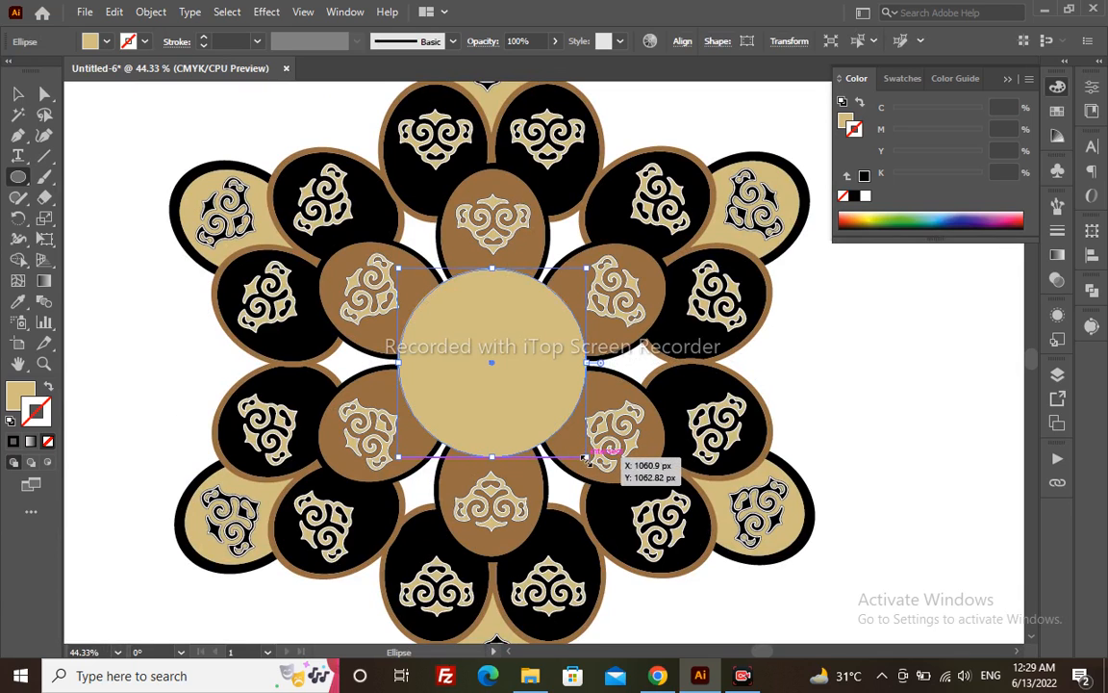
key("v")
- Give the central circle a white fill and a black 1 pt stroke by sampling with the Eyedropper
key("z")
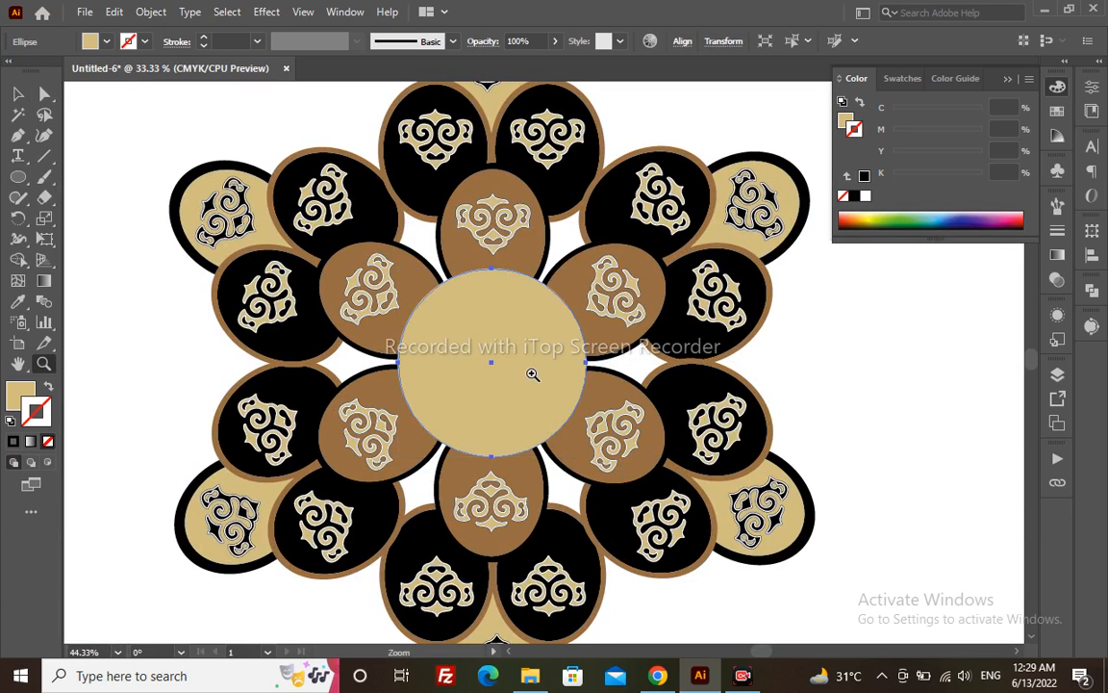
left_click(532, 371, "alt")
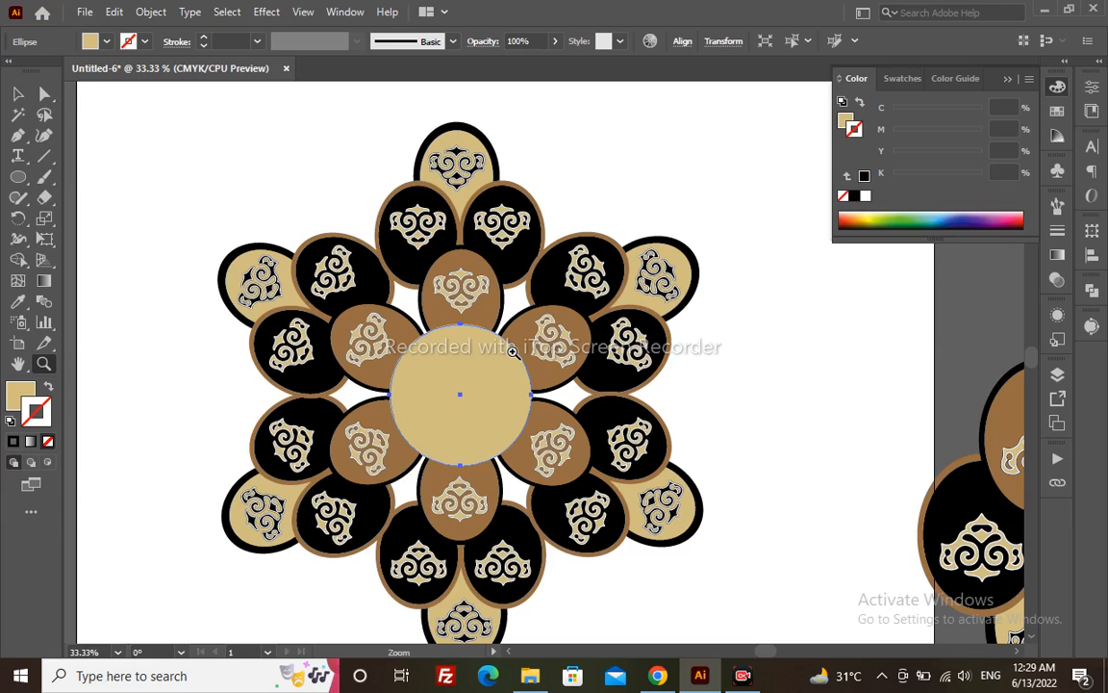
key("i")
key("ctrl+a")
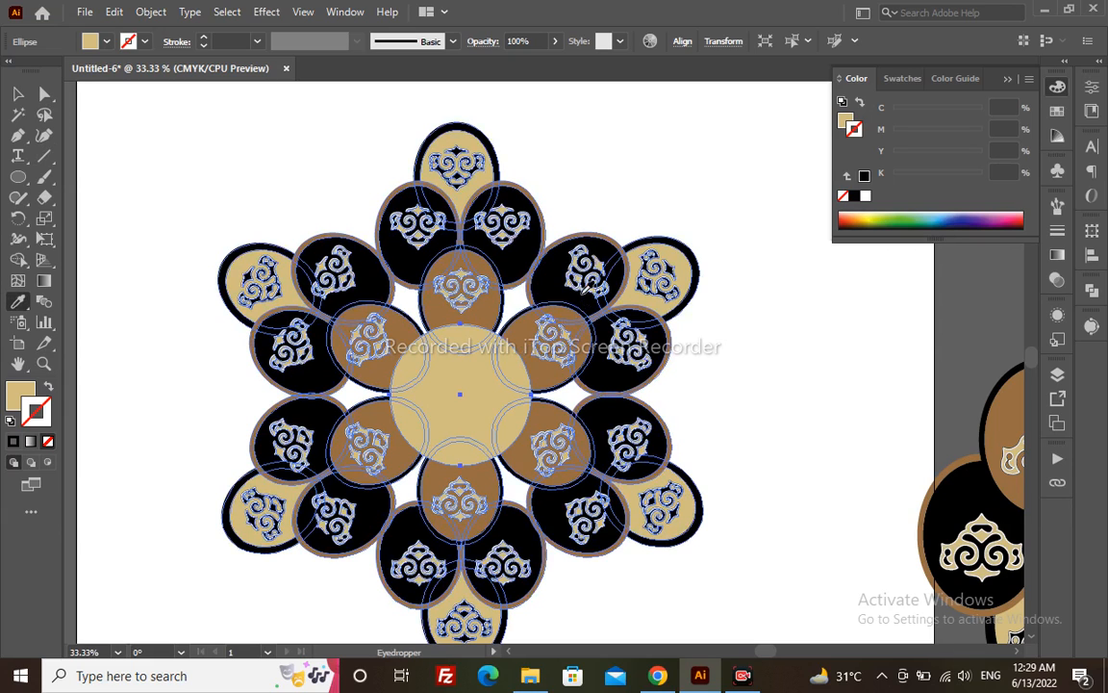
left_click(551, 280)
left_click(77, 463)
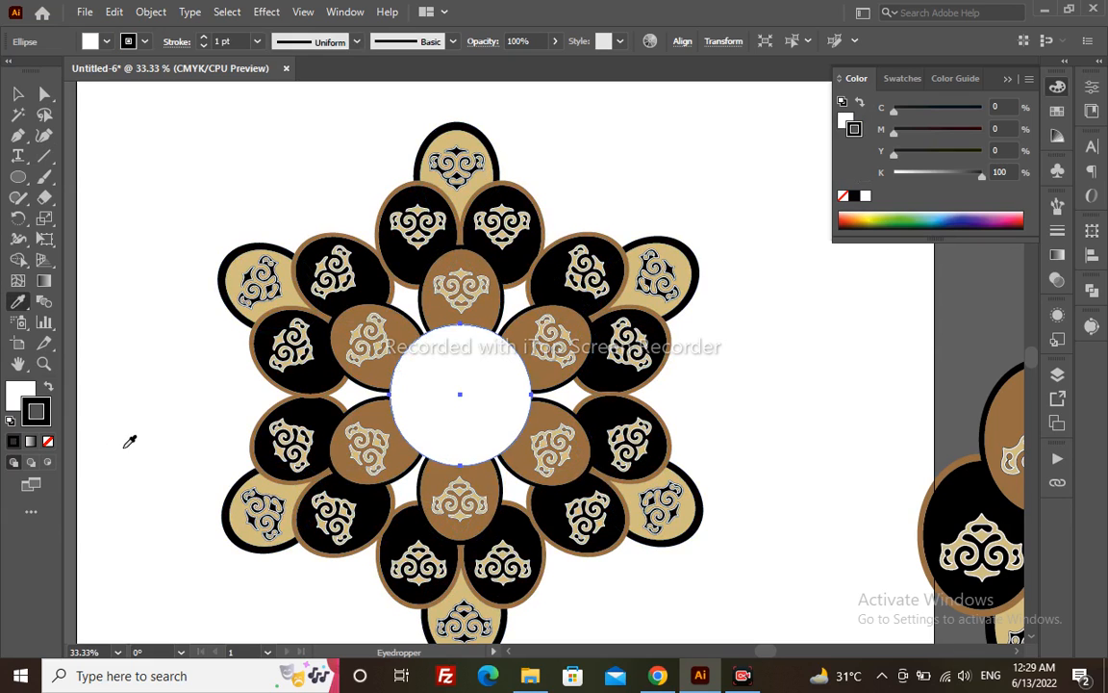
- Set the central circle's black stroke to 17 pt and align it to the outside of the path
key("v")
key("ctrl+F10")
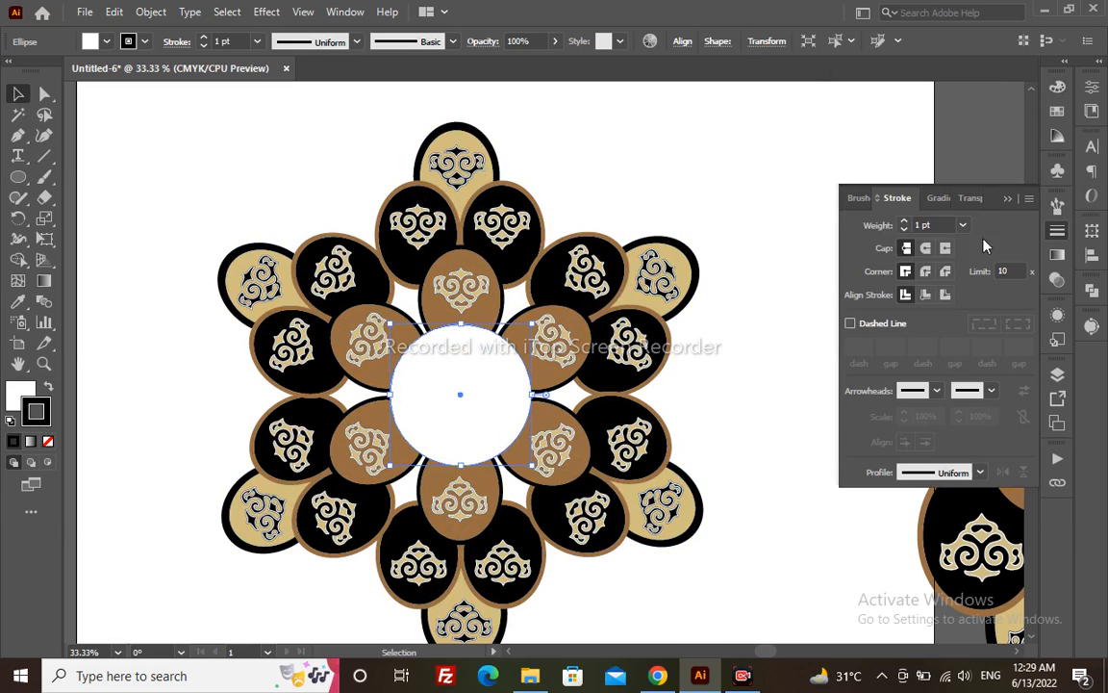
left_click(905, 223)
left_click(904, 223)
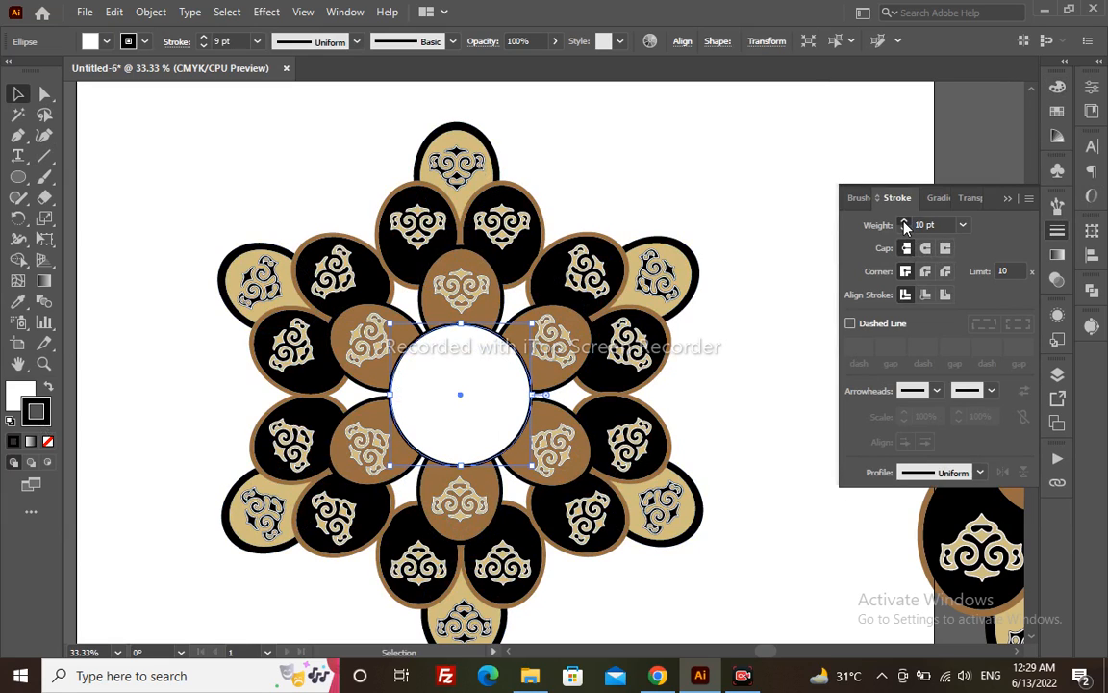
left_click(904, 224)
left_click(904, 223)
left_click(946, 295)
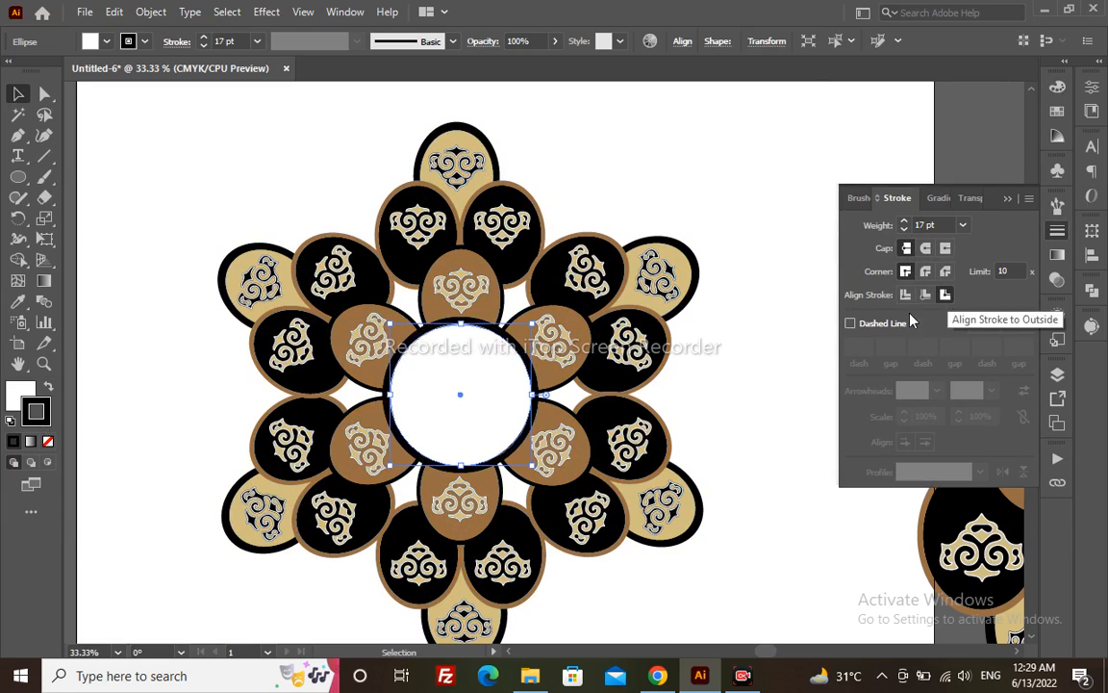
- Isolate and copy the black scroll motif from the tan oval of the spare four-oval group beside the artboard
left_click_drag(502, 388, 356, 327)
key("z")
left_click(611, 383, "alt")
left_click_drag(606, 396, 556, 381)
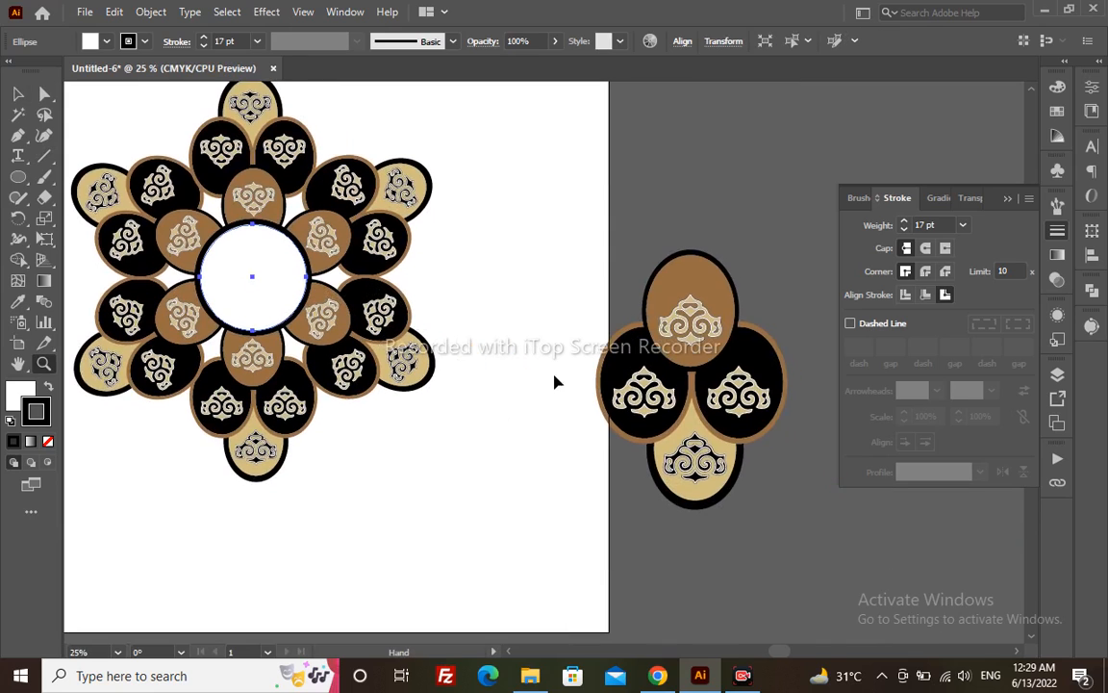
key("v")
left_click(693, 333)
double_click(690, 333)
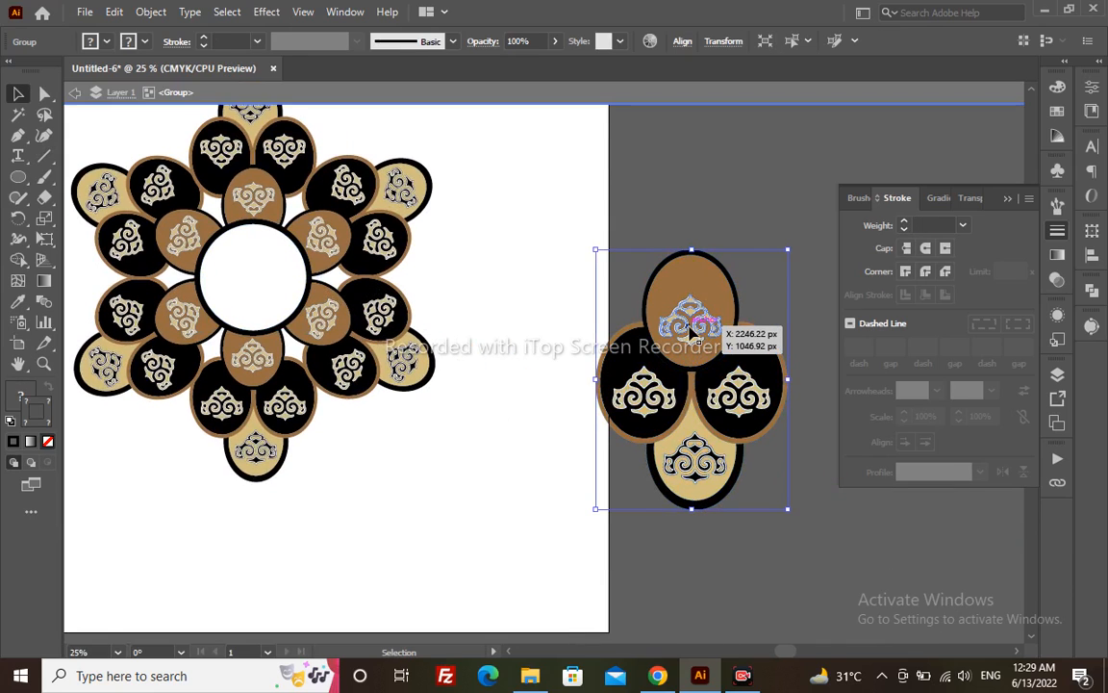
left_click(699, 465)
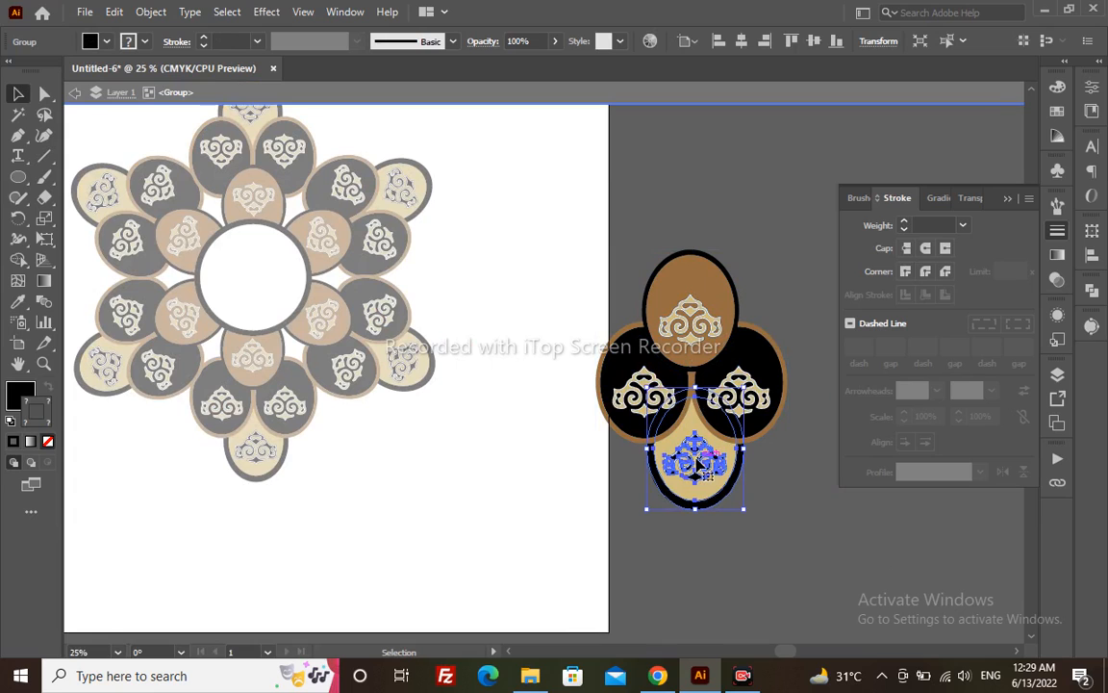
double_click(699, 466)
left_click(700, 466)
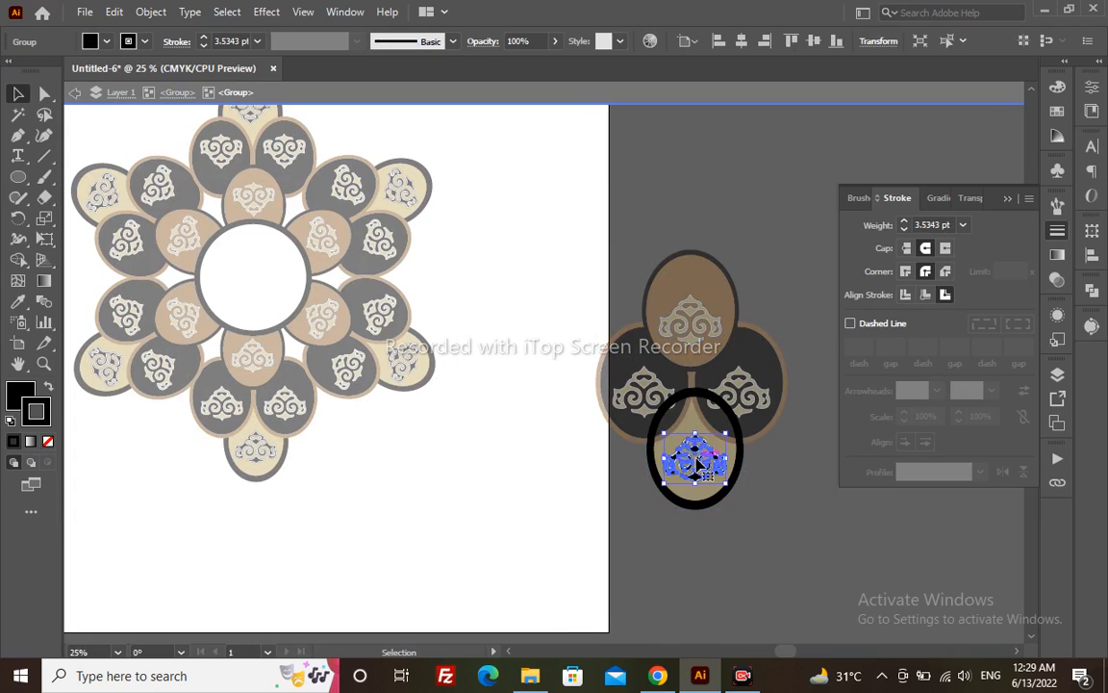
- Paste the black scroll motif into the rosette's central circle, horizontally centred in its upper half
double_click(474, 454)
key("z")
left_click_drag(152, 194, 404, 374)
key("space")
left_click_drag(320, 354, 362, 413)
key("ctrl+v")
key("v")
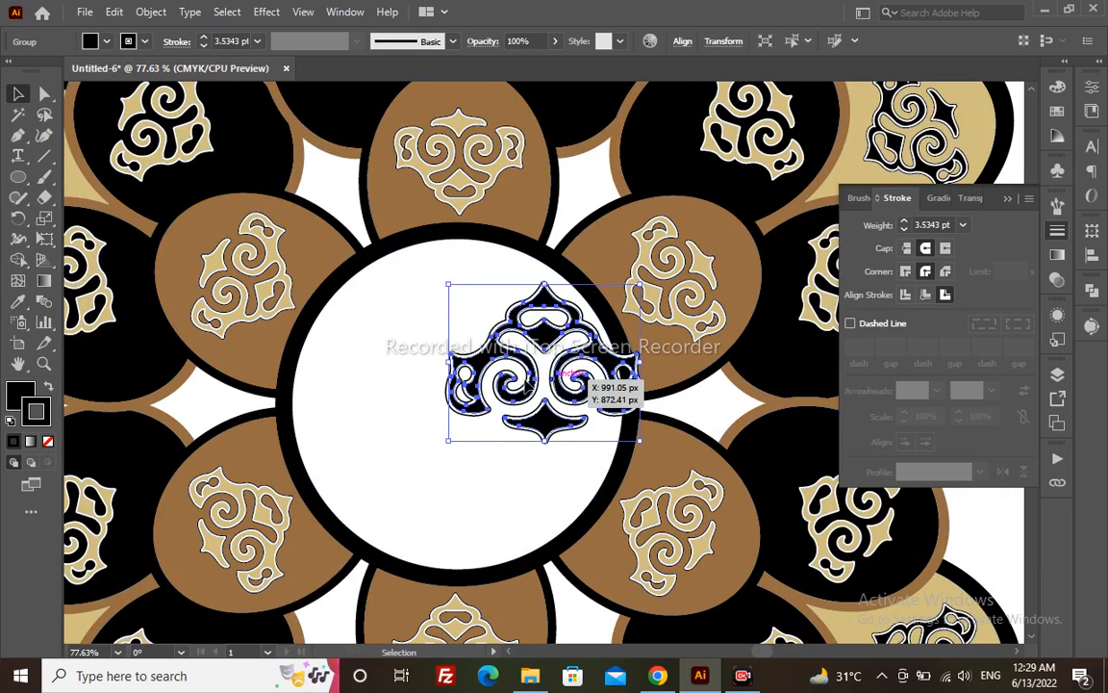
left_click_drag(575, 381, 489, 365)
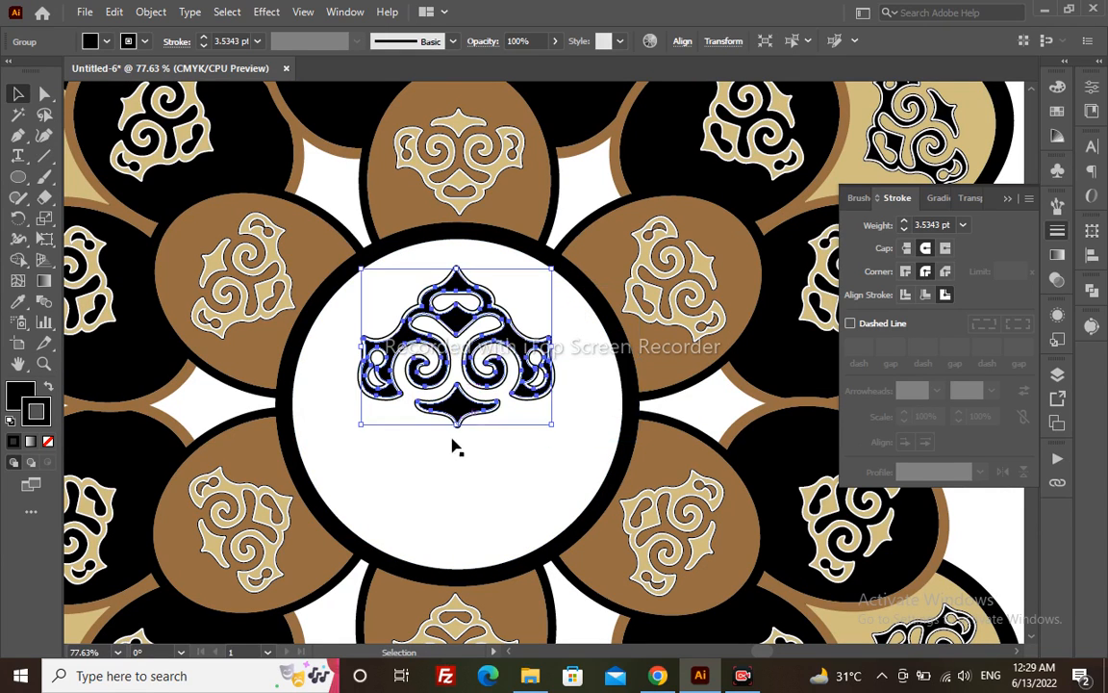
- Shrink the motif slightly, add a copy rotated 180° directly beneath it, and group the pair
mouse_move(456, 423)
left_mouse_down()
mouse_move(468, 421)
mouse_move(460, 390)
mouse_move(564, 514)
mouse_move(408, 532)
mouse_move(242, 371)
mouse_move(299, 382)
left_mouse_up()
key("r")
key("v")
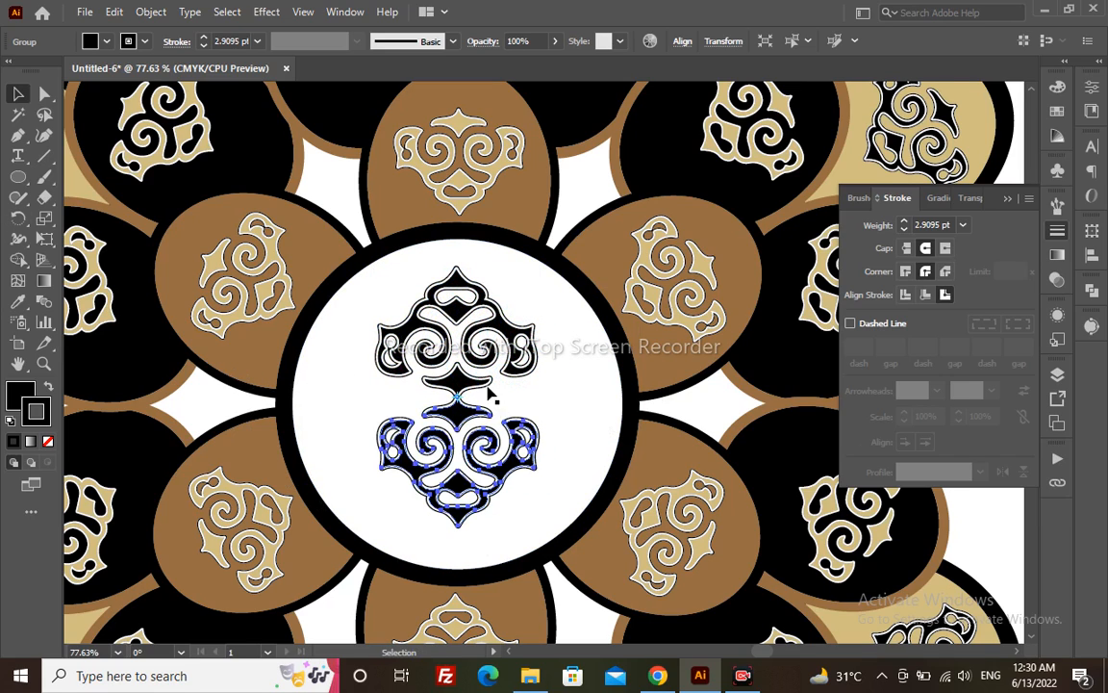
left_click(472, 386, "shift")
key("ctrl+g")
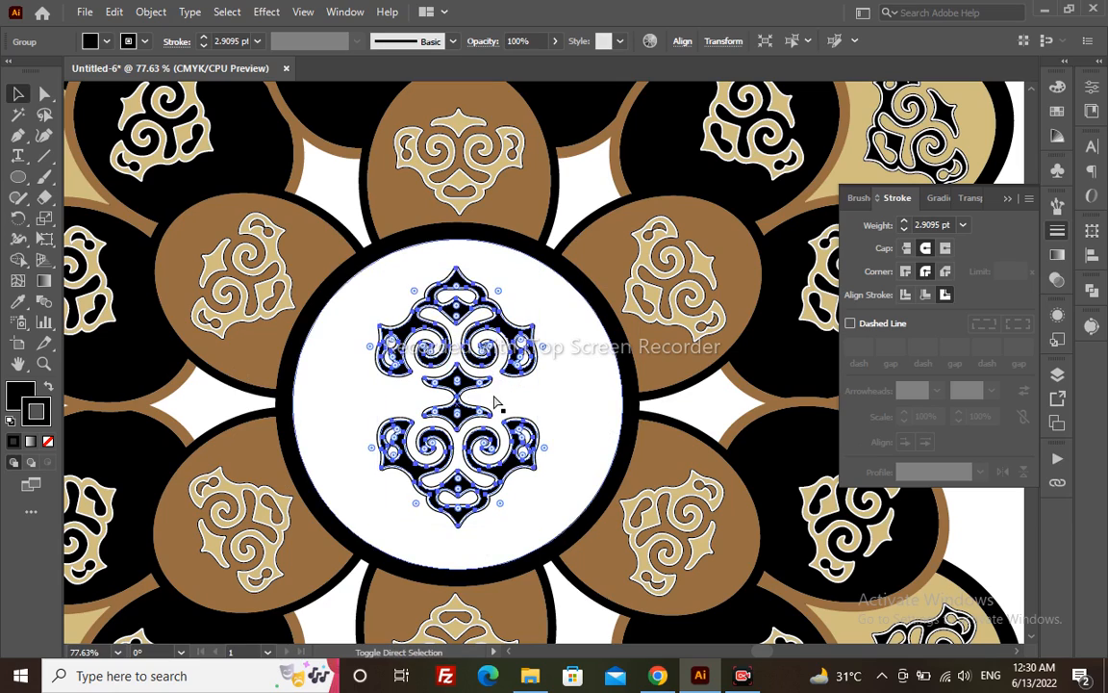
- Paste a copy of the motif pair in front, rotate it 90°, and group both pairs into a four-pointed ornament
key("ctrl+f")
key("e")
left_click_drag(545, 252, 620, 489)
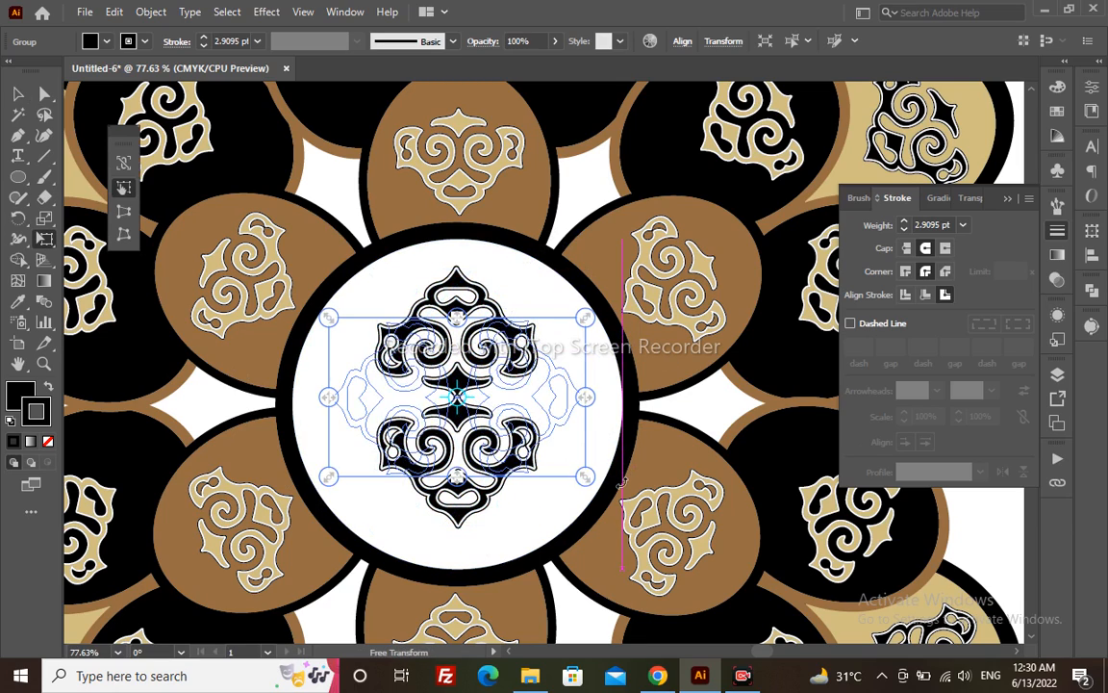
key("v")
left_click(603, 536)
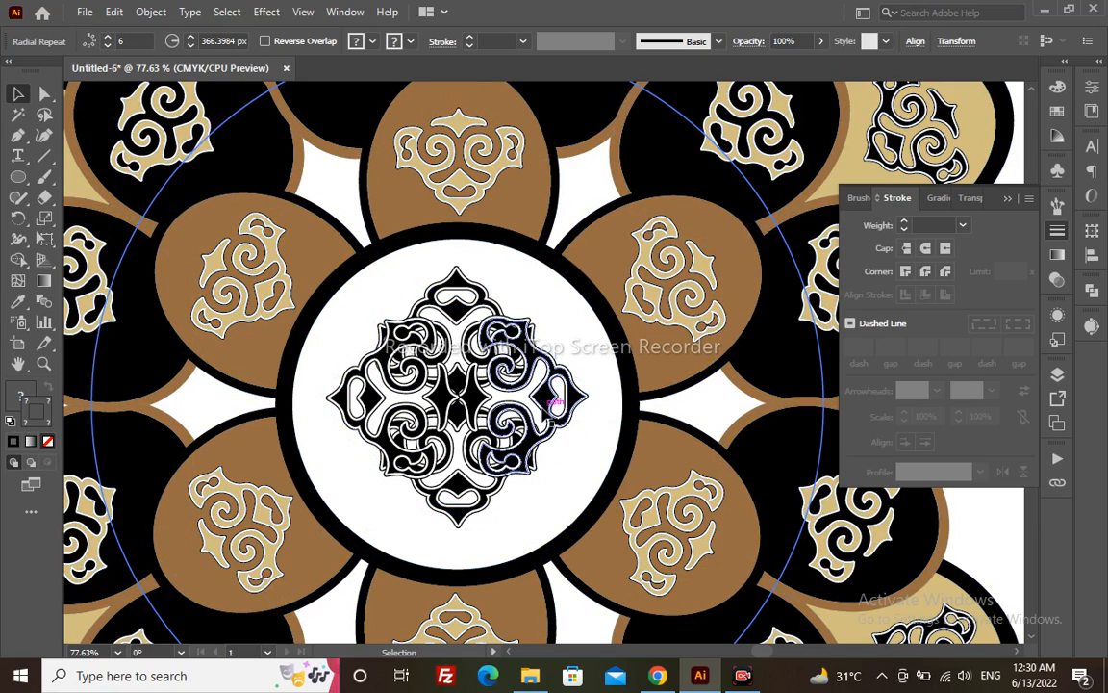
left_click(543, 408)
left_click(447, 287, "shift")
key("ctrl+g")
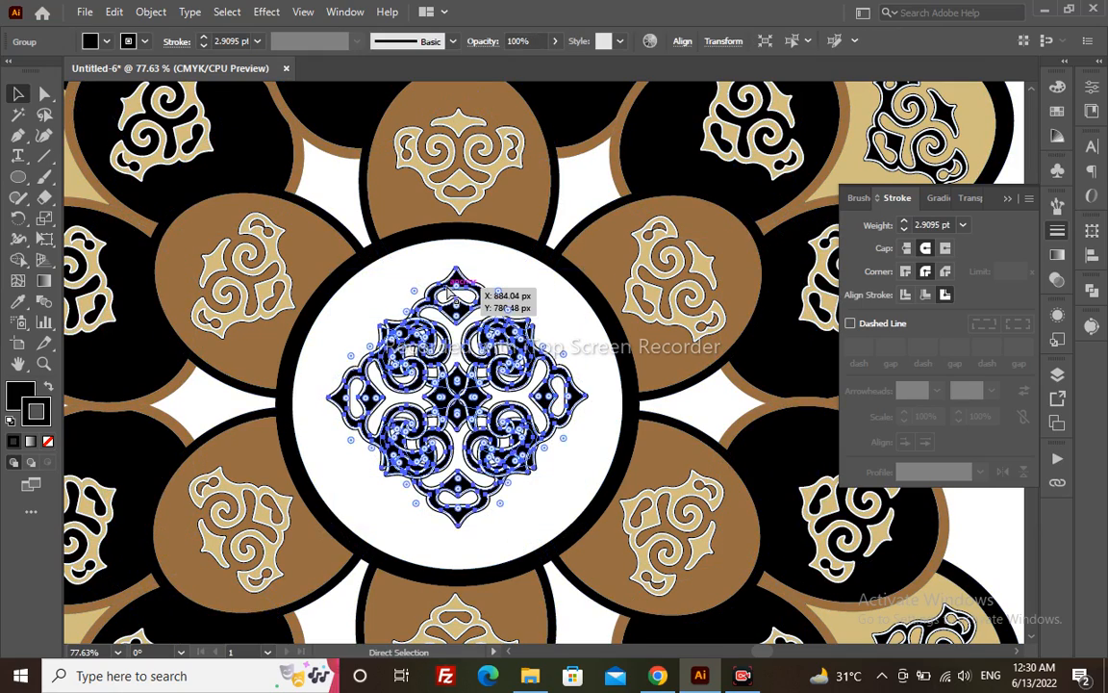
- Center the ornament, the central circle and the rosette vertically and horizontally on the artboard
left_click(558, 291, "shift")
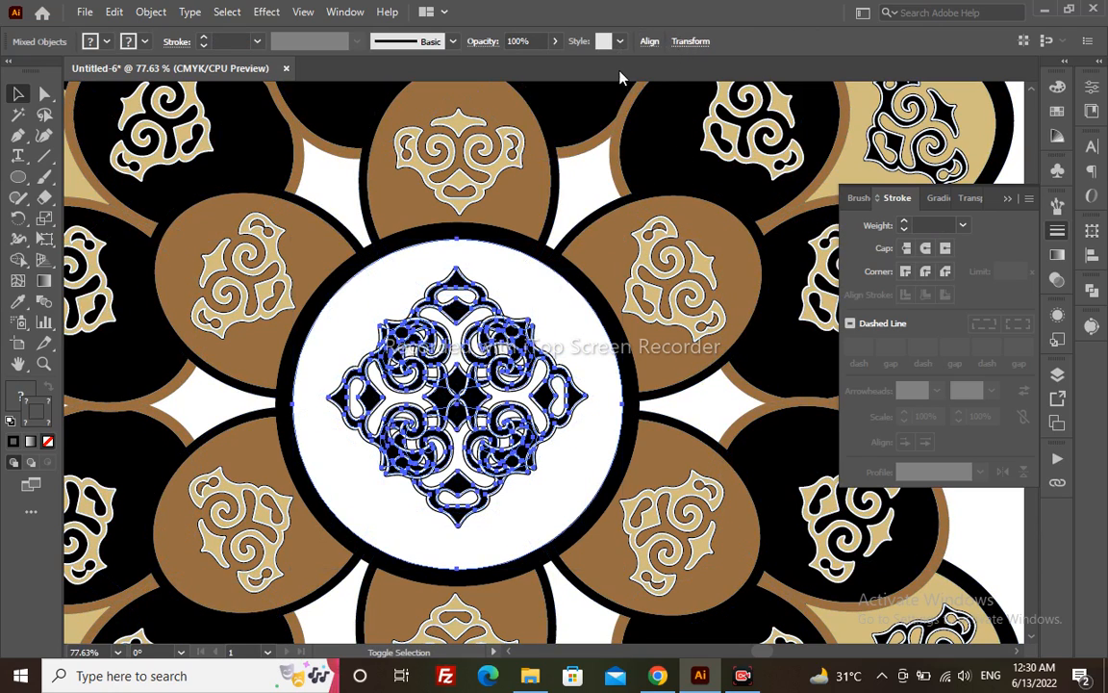
left_click(631, 42)
left_click(649, 41)
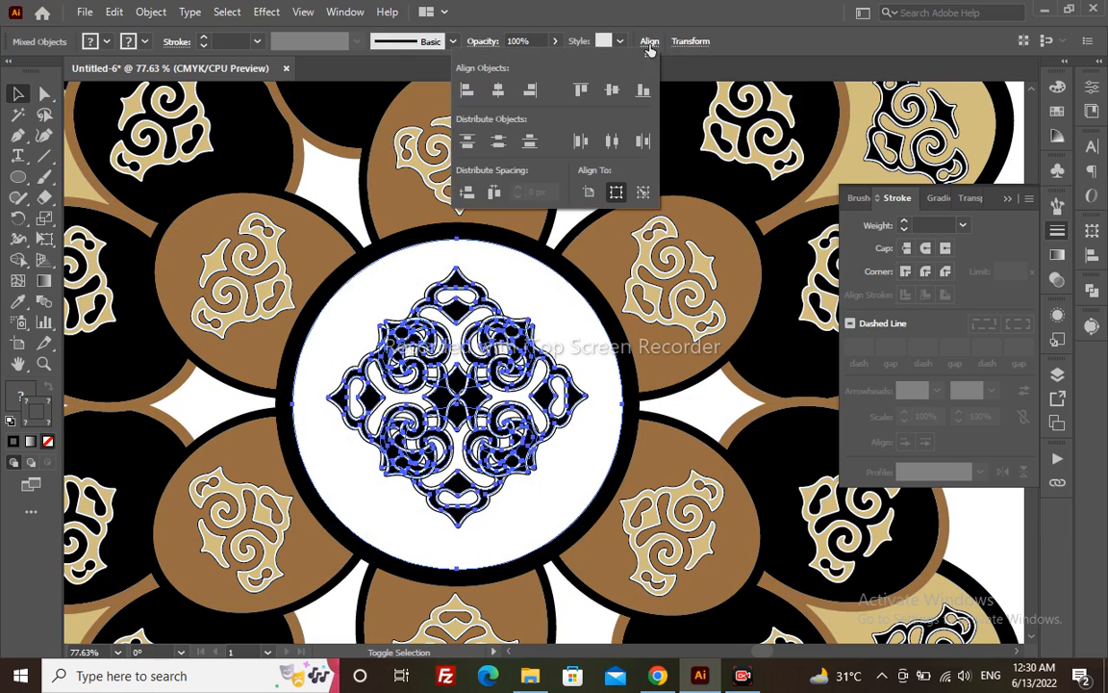
left_click(613, 91)
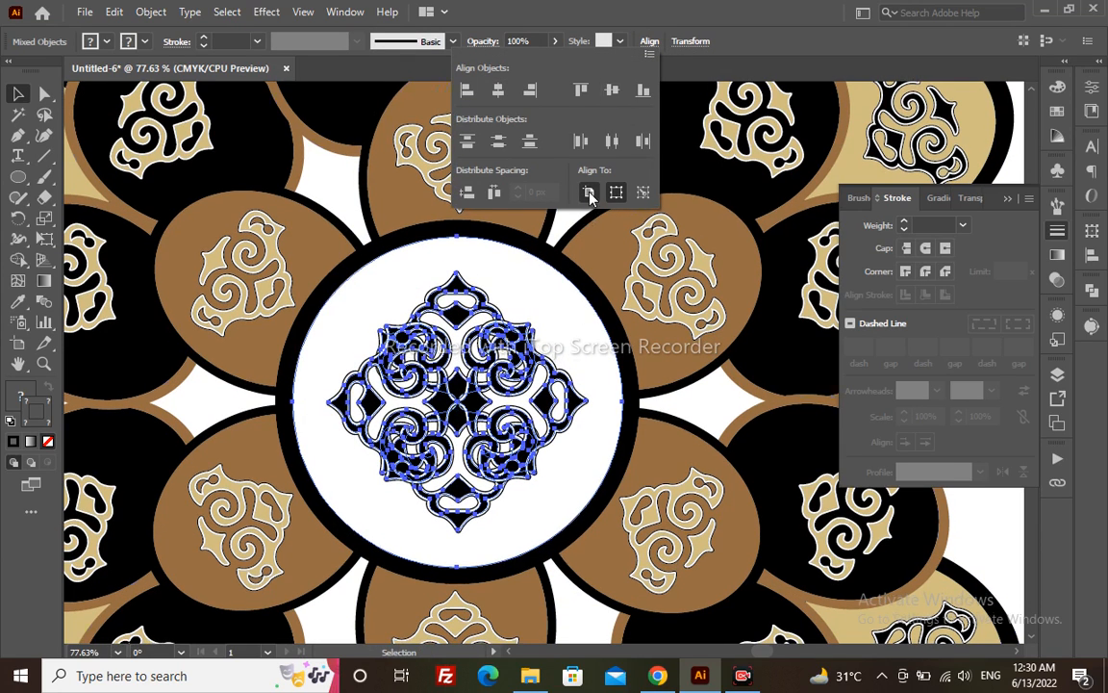
left_click(590, 195)
left_click(613, 91)
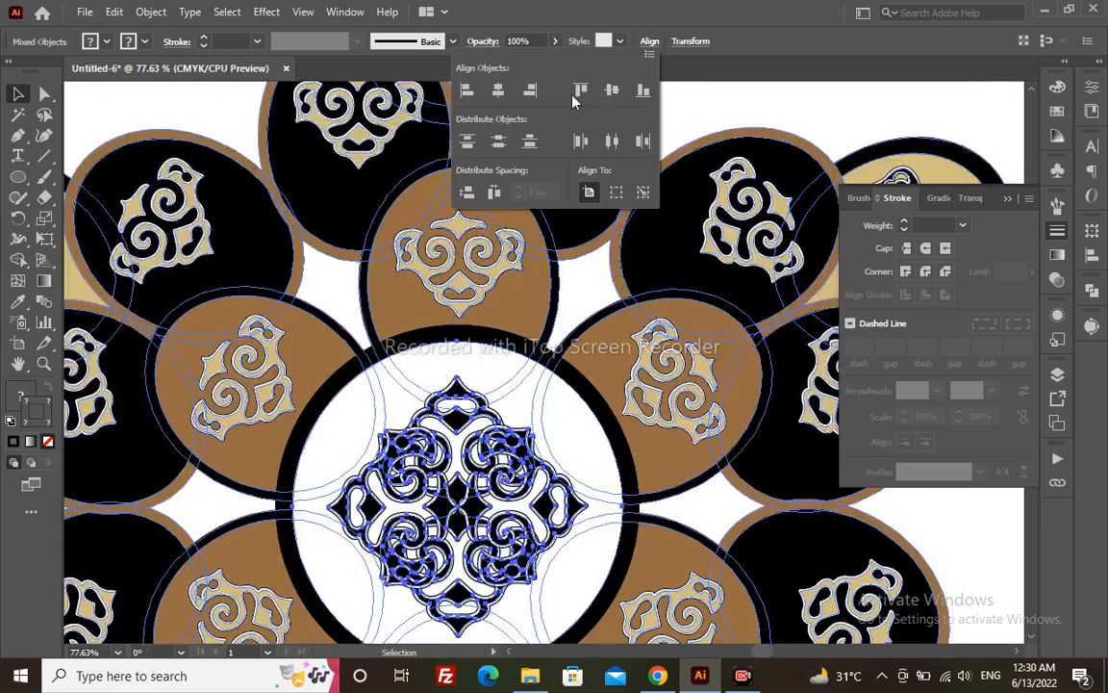
left_click(498, 91)
left_click(559, 337)
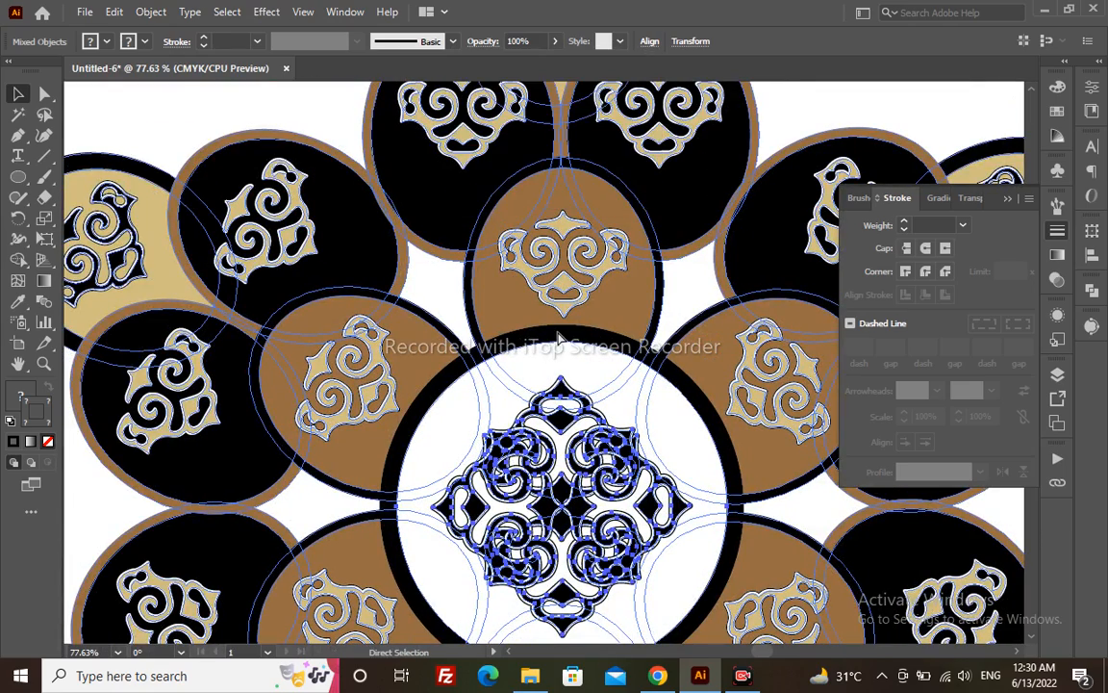
key("ctrl+0")
key("v")
left_click(751, 238)
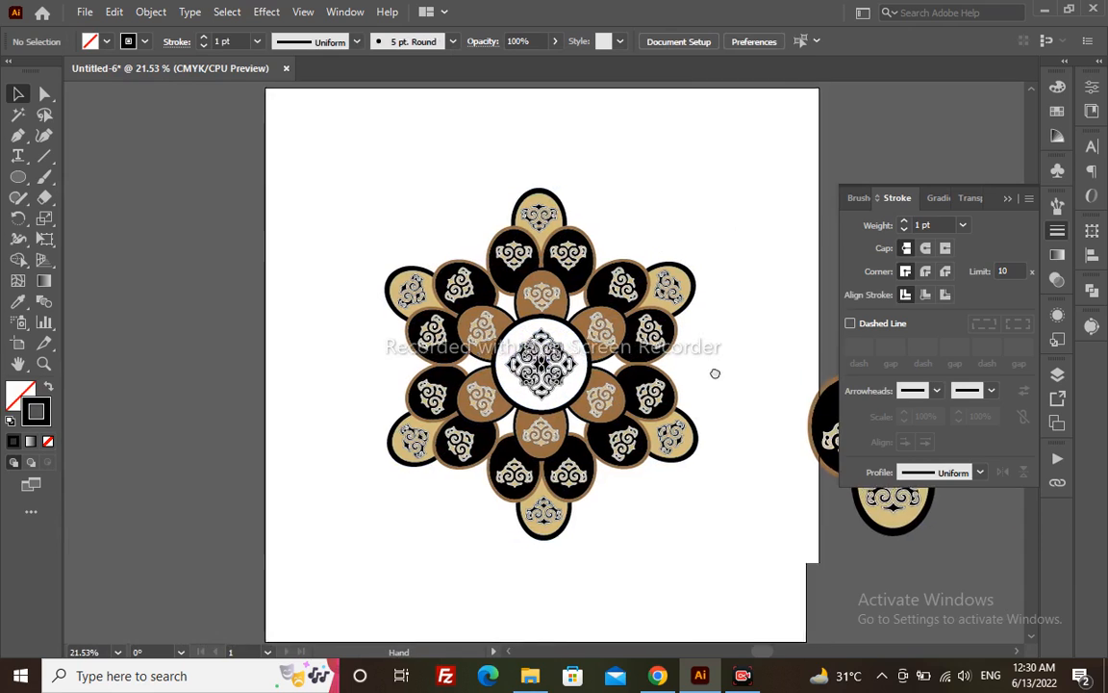
- Delete the spare four-oval group outside the artboard
scroll(626, 346, "right", 5)
left_click_drag(704, 495, 705, 496)
key("Delete")
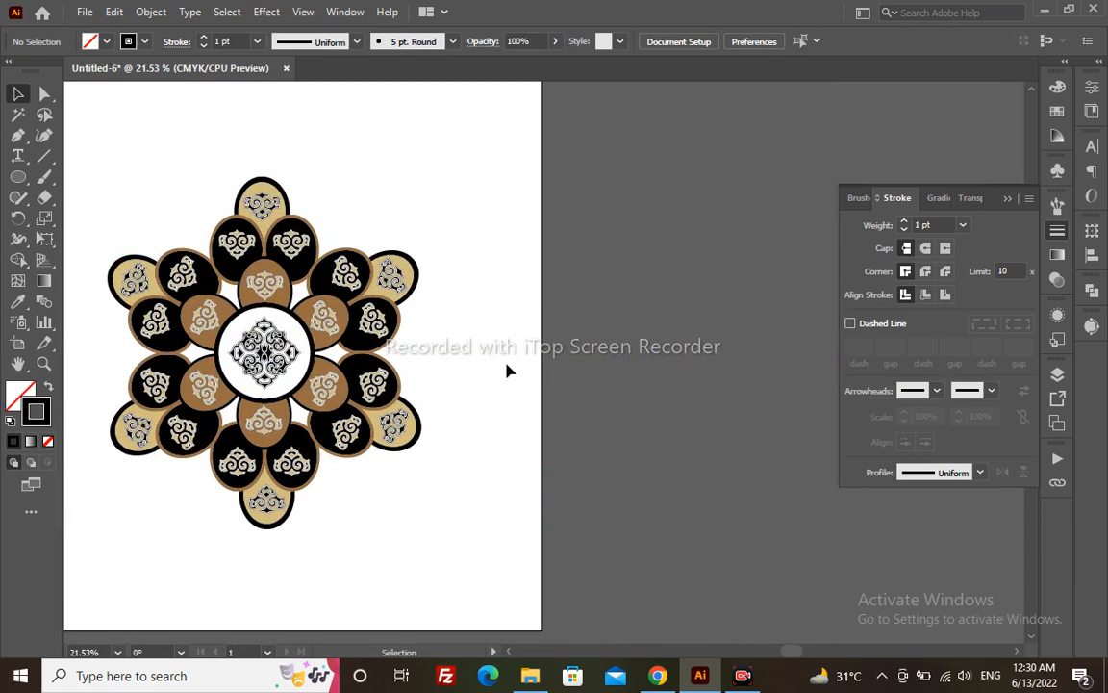
- Place a duplicate of the central four-pointed ornament in the empty area above and to the right of the rosette
left_click_drag(380, 255, 656, 274)
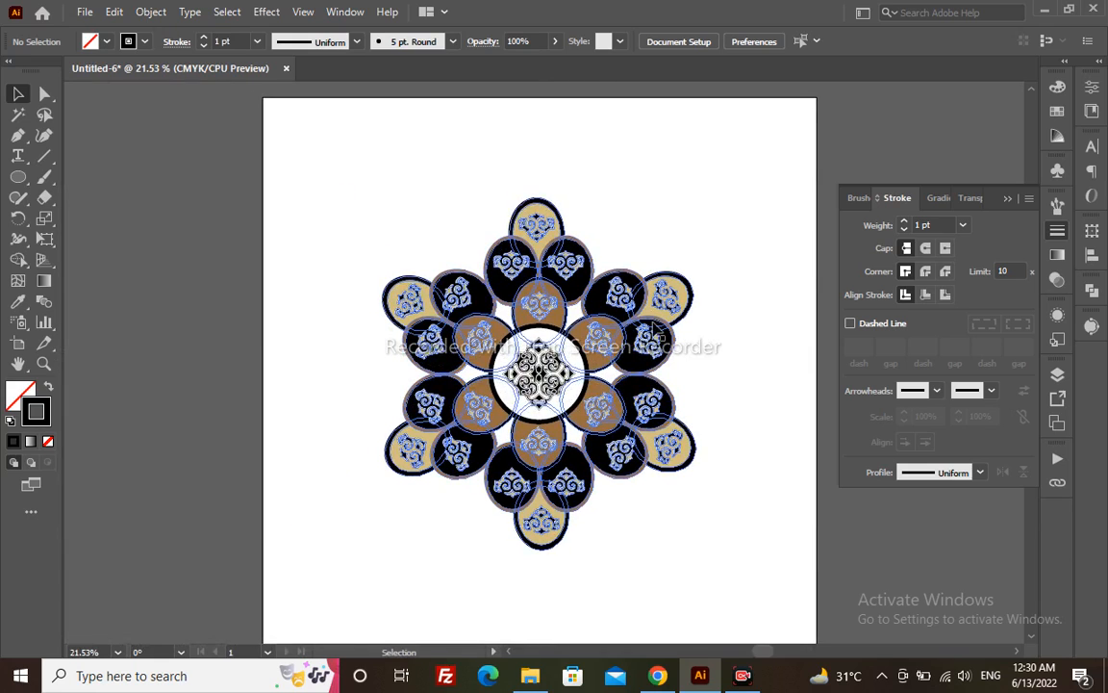
left_click(530, 387)
left_click_drag(530, 387, 721, 193)
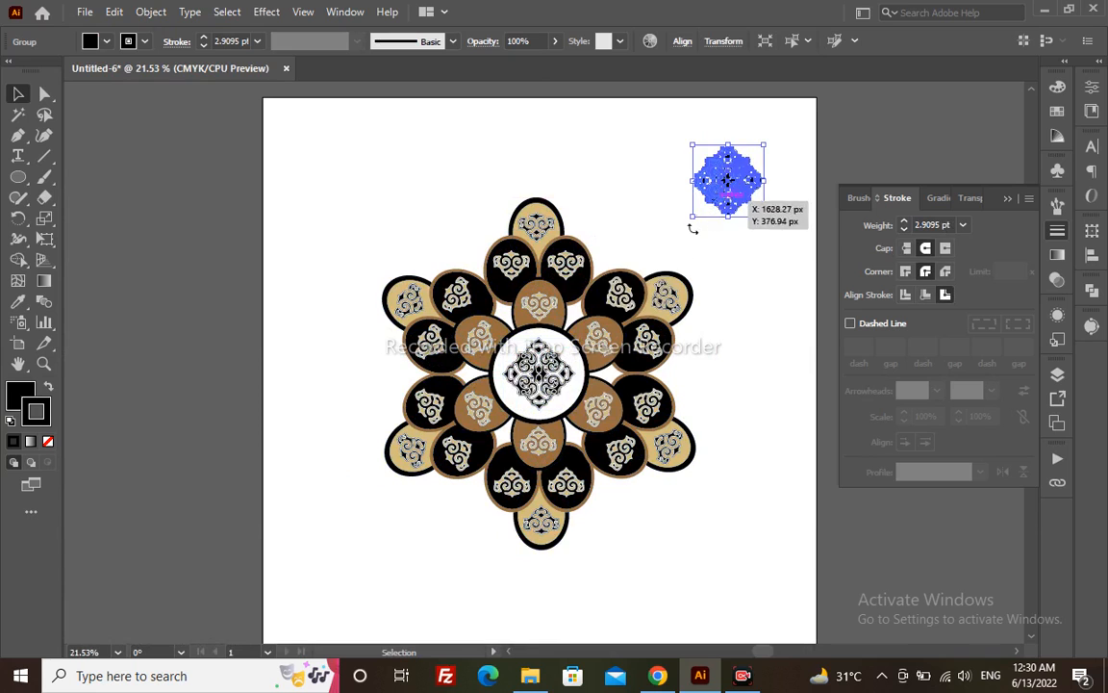
- Expand the six-part radial repeat into ordinary editable artwork
left_click(571, 374)
left_click_drag(655, 351, 477, 346)
left_click(461, 318)
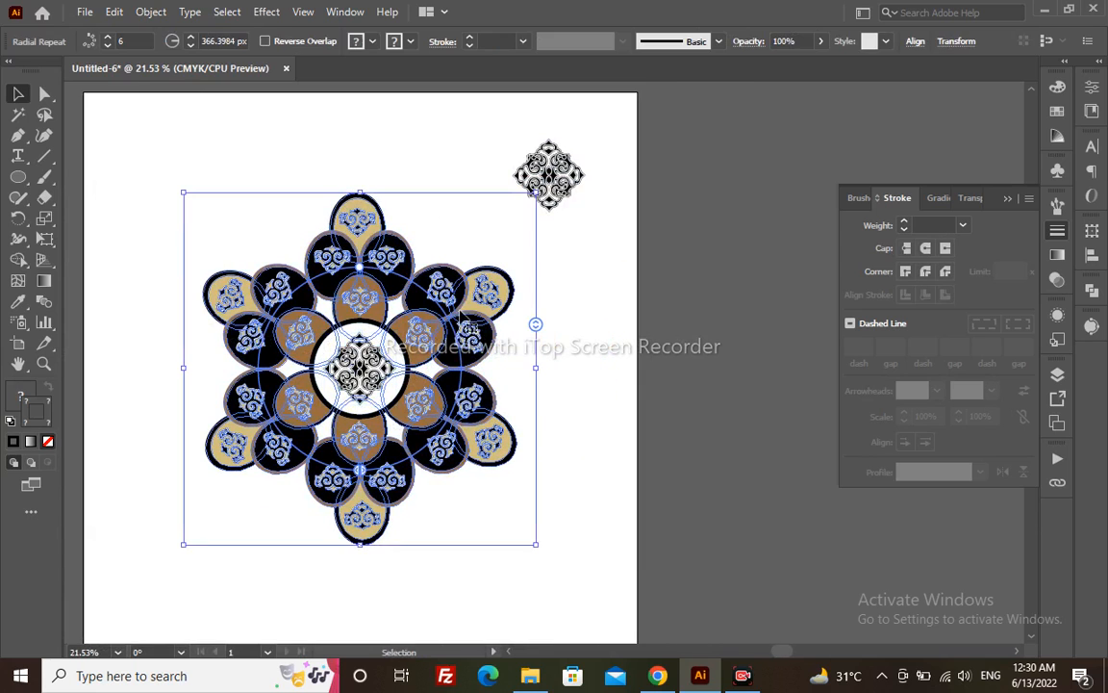
key("alt+e")
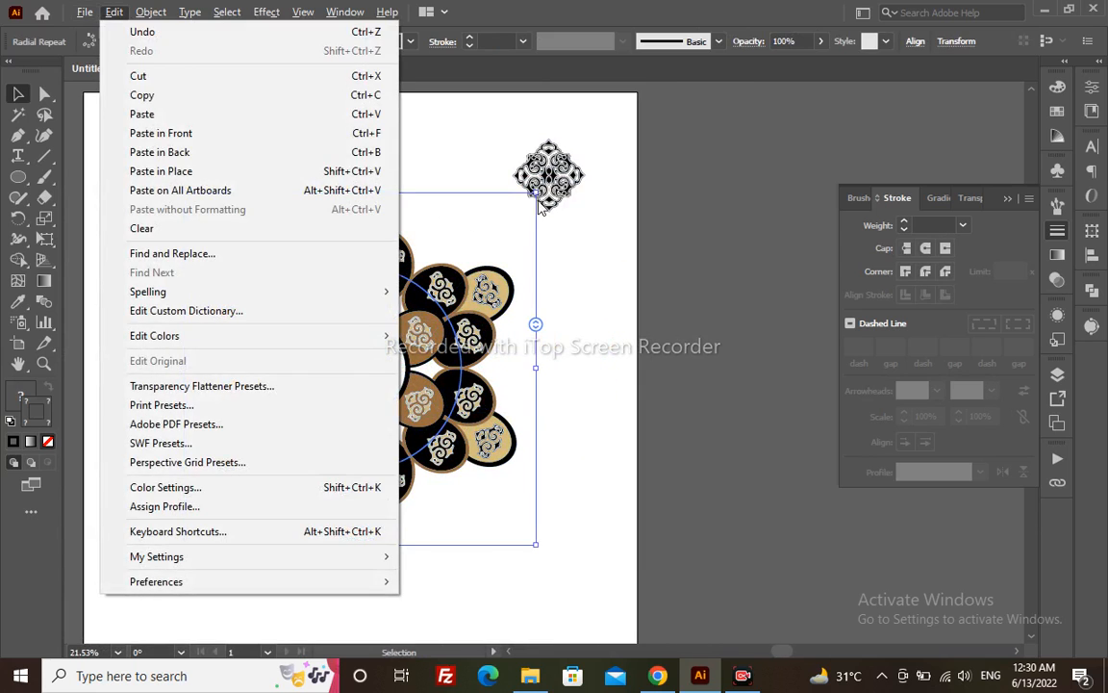
key("Escape")
key("e")
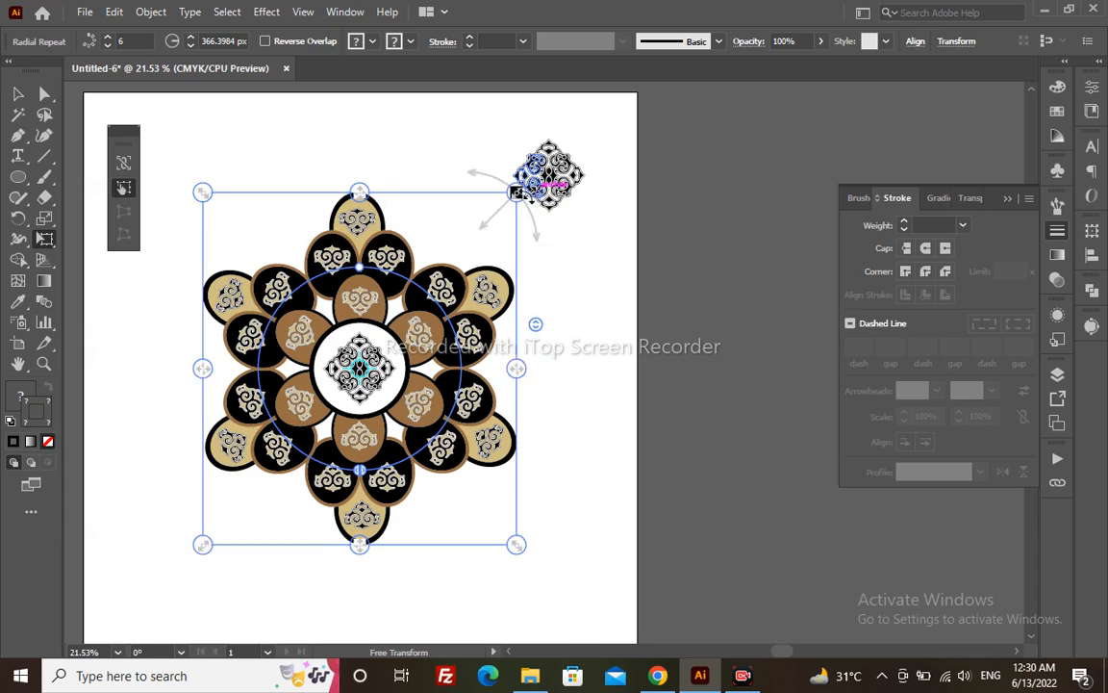
key("alt+o")
key("e")
key("v")
left_click(603, 363)
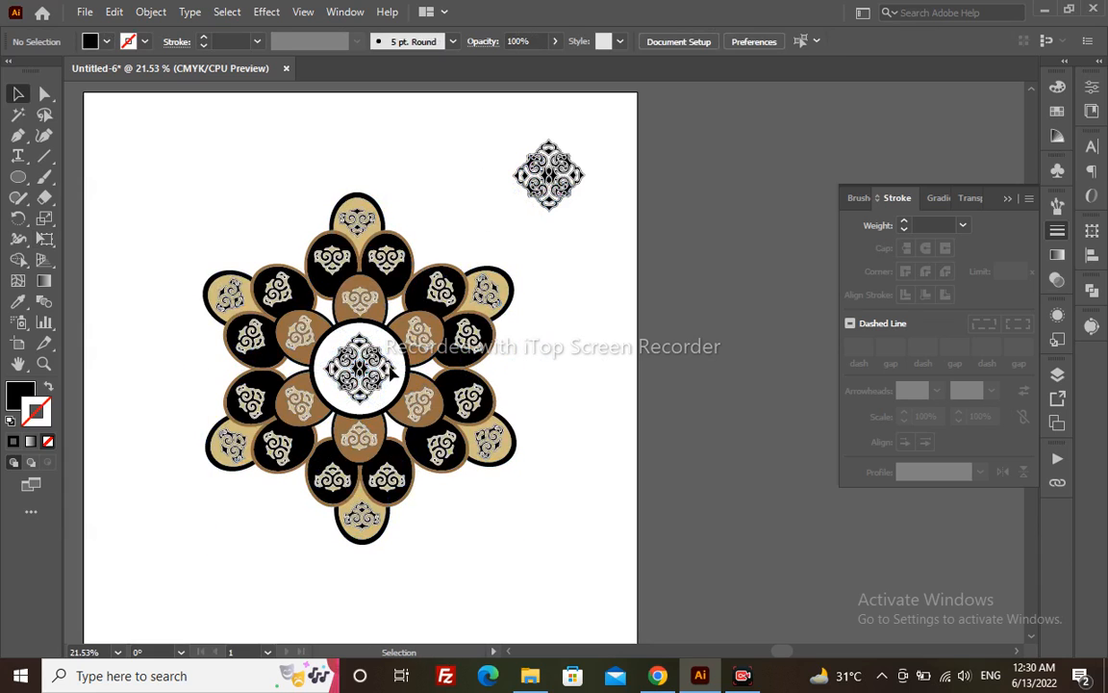
- Duplicate the expanded rosette to the right of the original and unite the copy into one silhouette with Pathfinder
left_click_drag(347, 340, 688, 341)
key("ctrl+z")
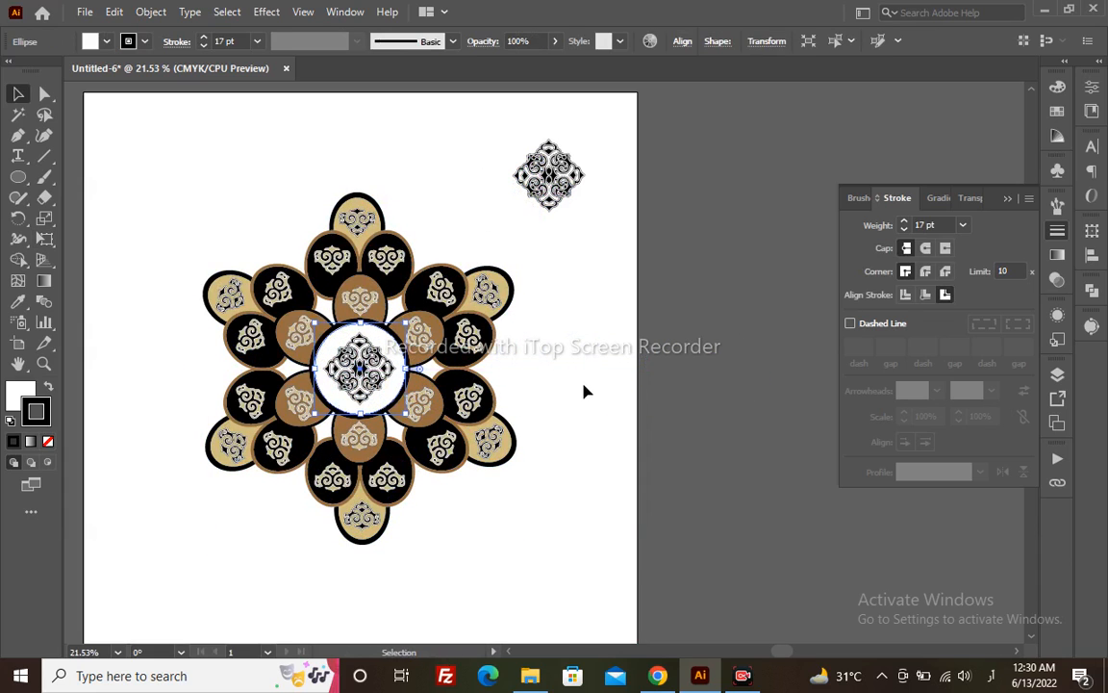
left_click(586, 387)
left_click(412, 306)
left_click_drag(447, 305, 811, 366)
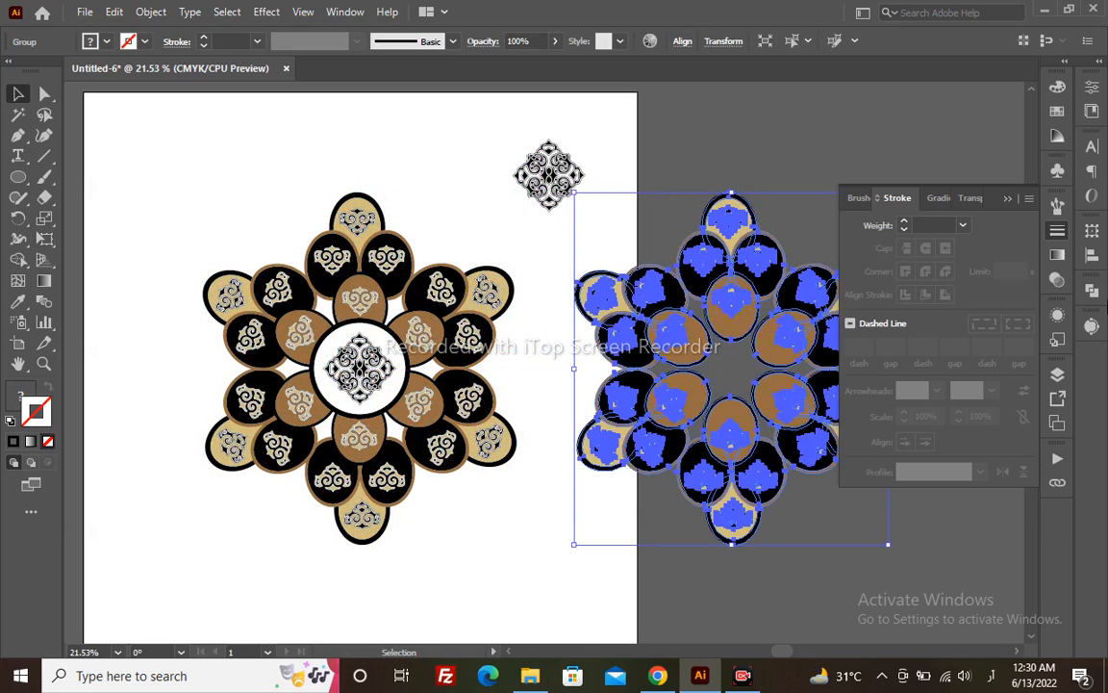
left_click(1093, 293)
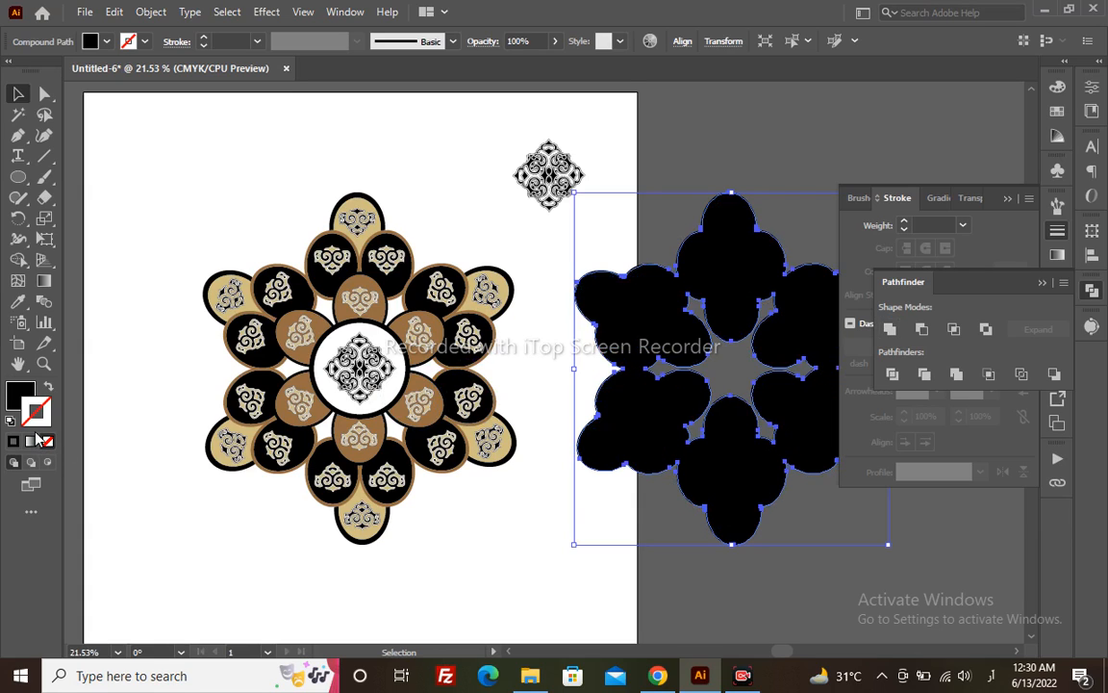
- Give the silhouette a white fill and a white 1 pt stroke, and center it horizontally on the artboard
left_click(10, 416)
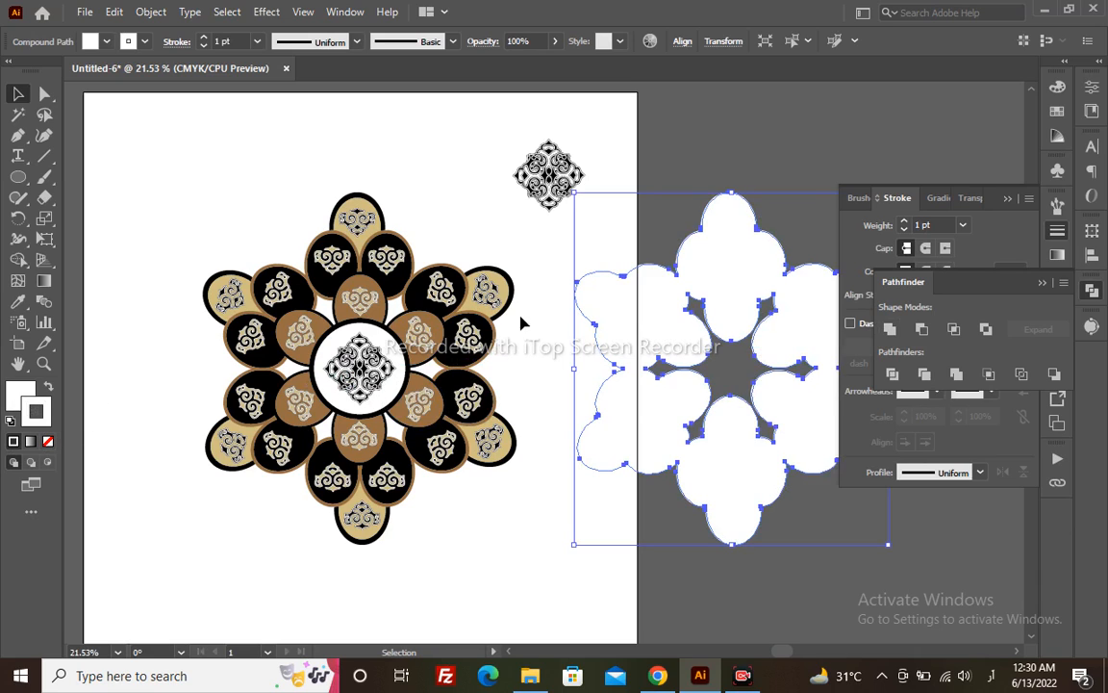
left_click(682, 41)
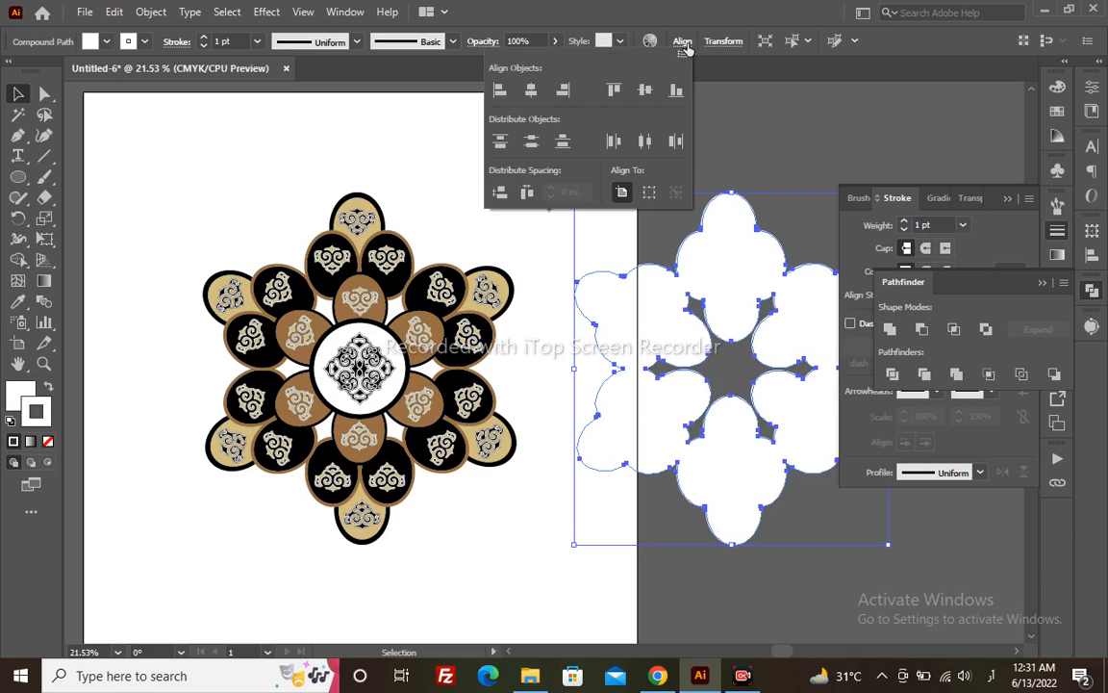
left_click(532, 92)
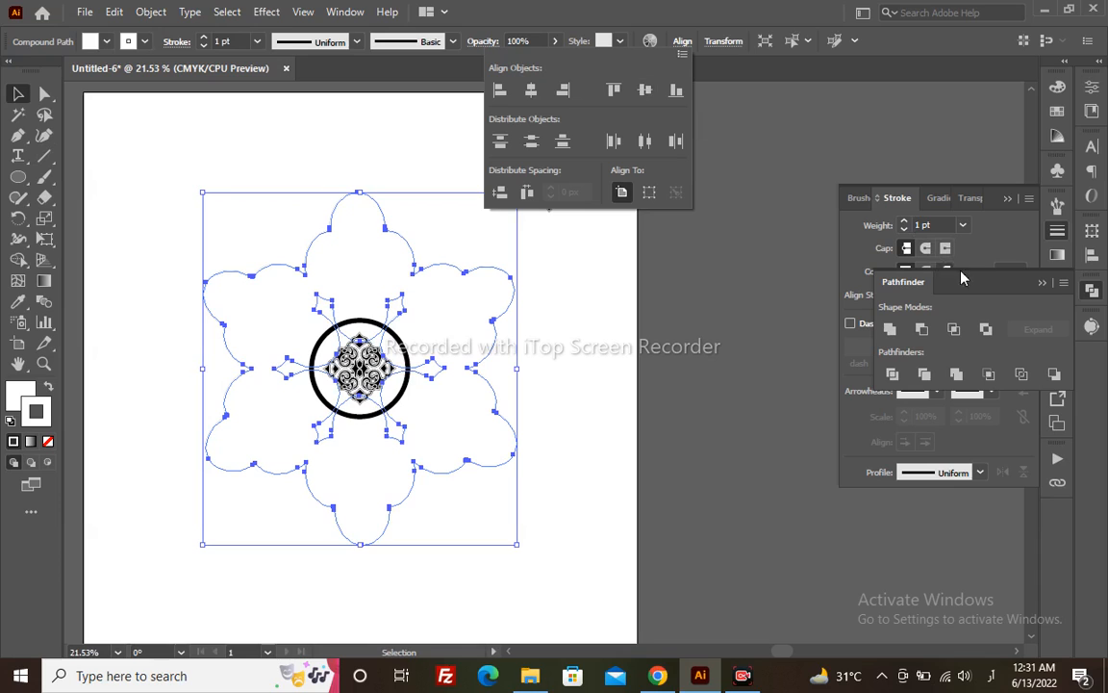
- Set the white silhouette's stroke weight to 6 pt and align its stroke to the outside
left_click(1057, 231)
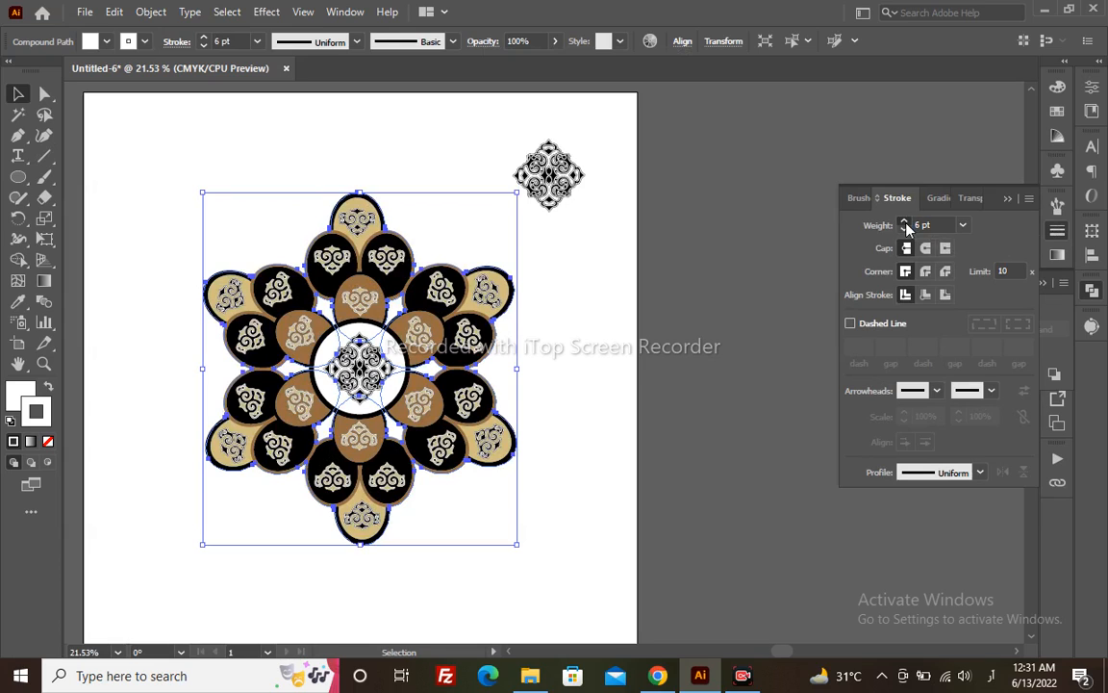
left_click(945, 296)
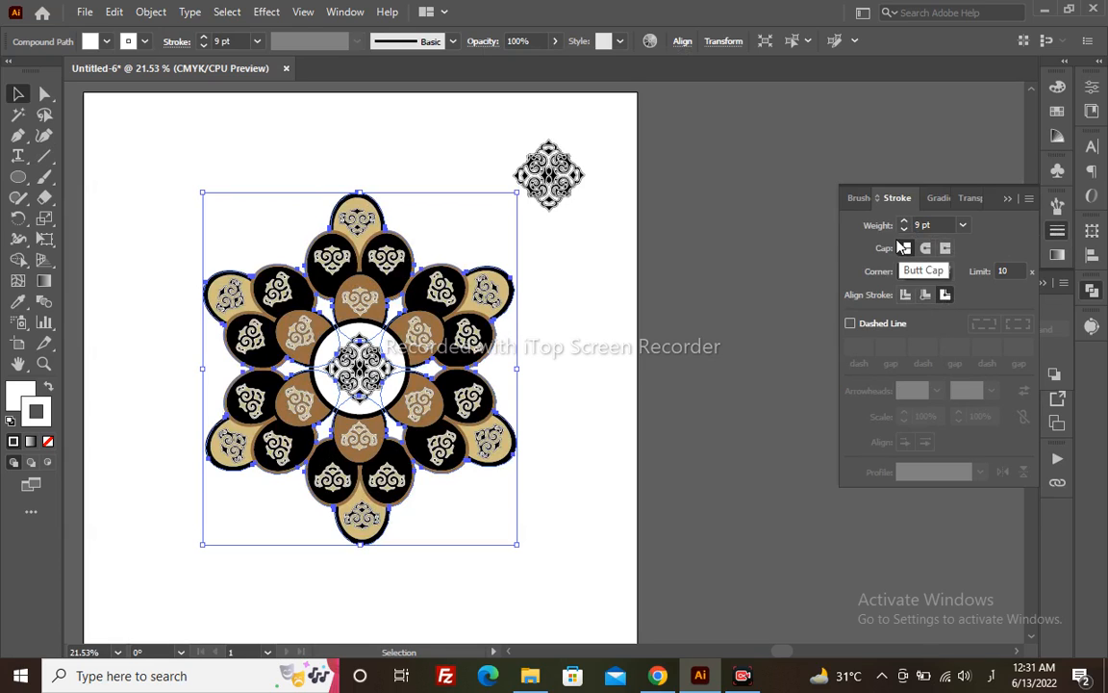
left_click(694, 327)
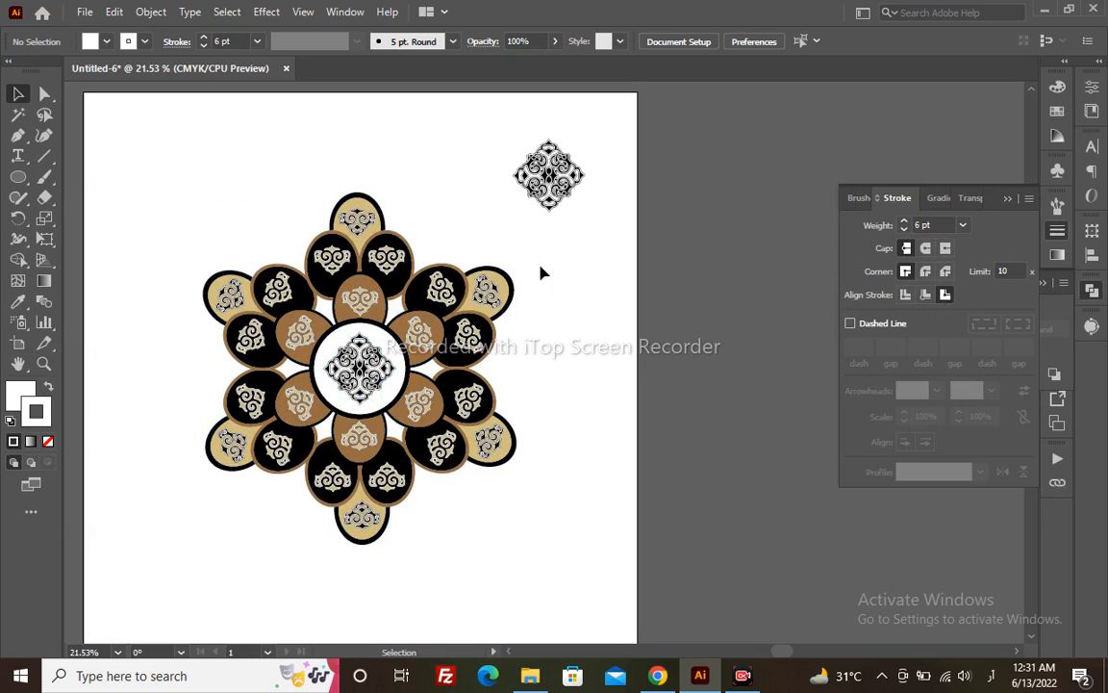
- Make a pattern from the spare four-pointed ornament, using Brick by Column tiling with the tile sized to the art
left_click(581, 171)
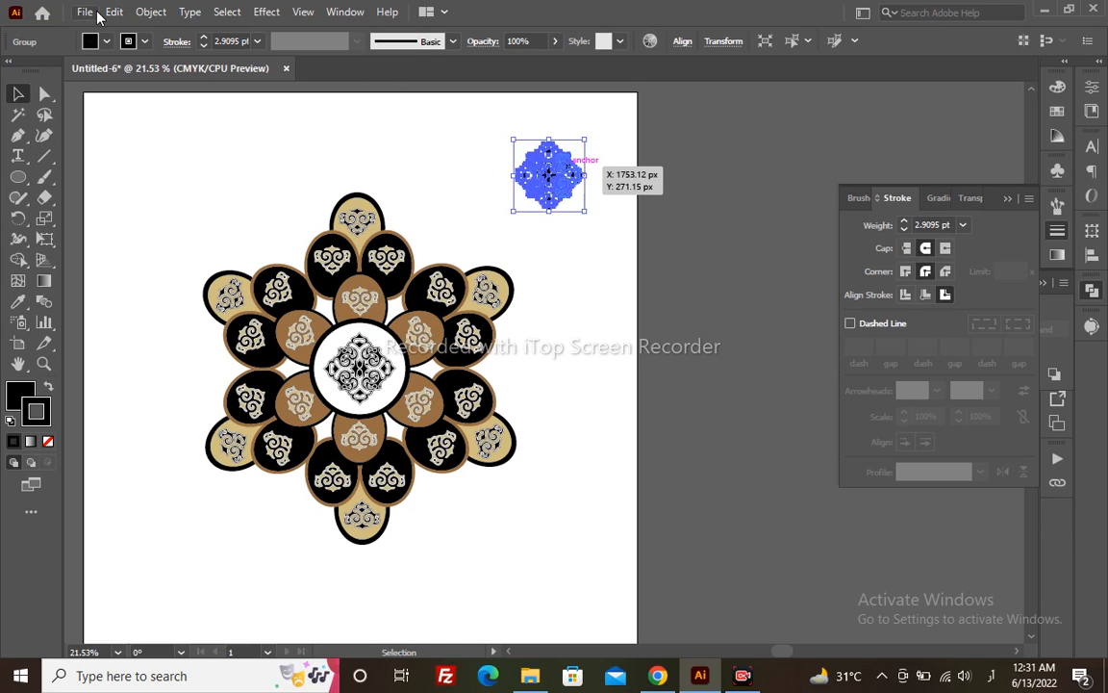
left_click(149, 13)
mouse_move(371, 459)
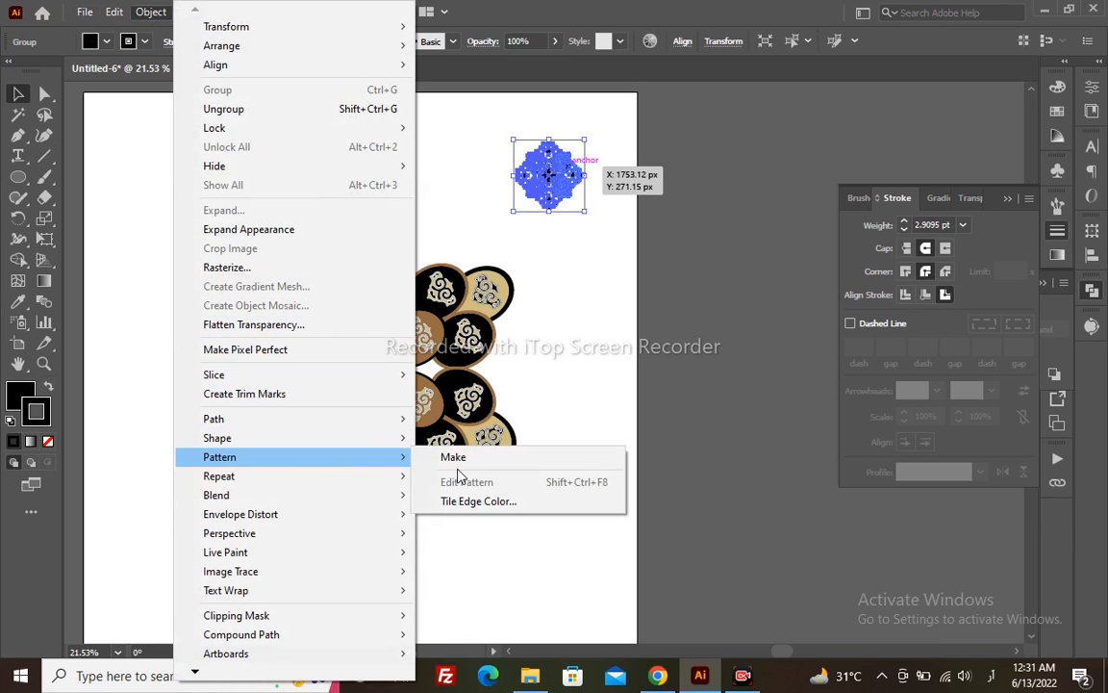
left_click(456, 459)
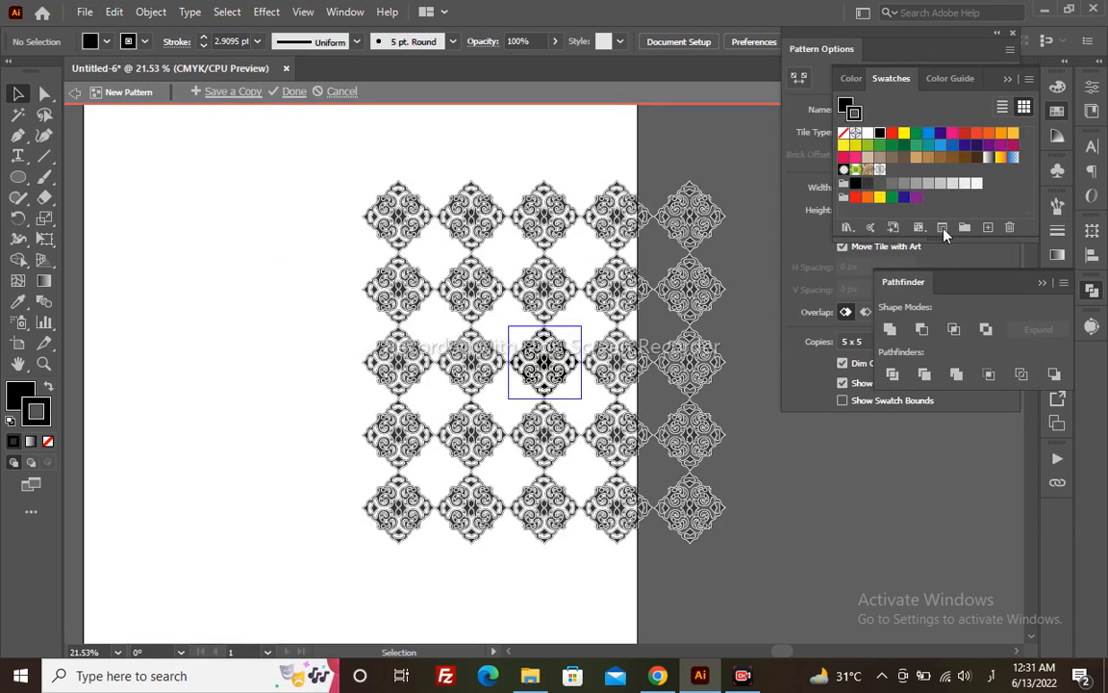
left_click(813, 223)
left_click(921, 132)
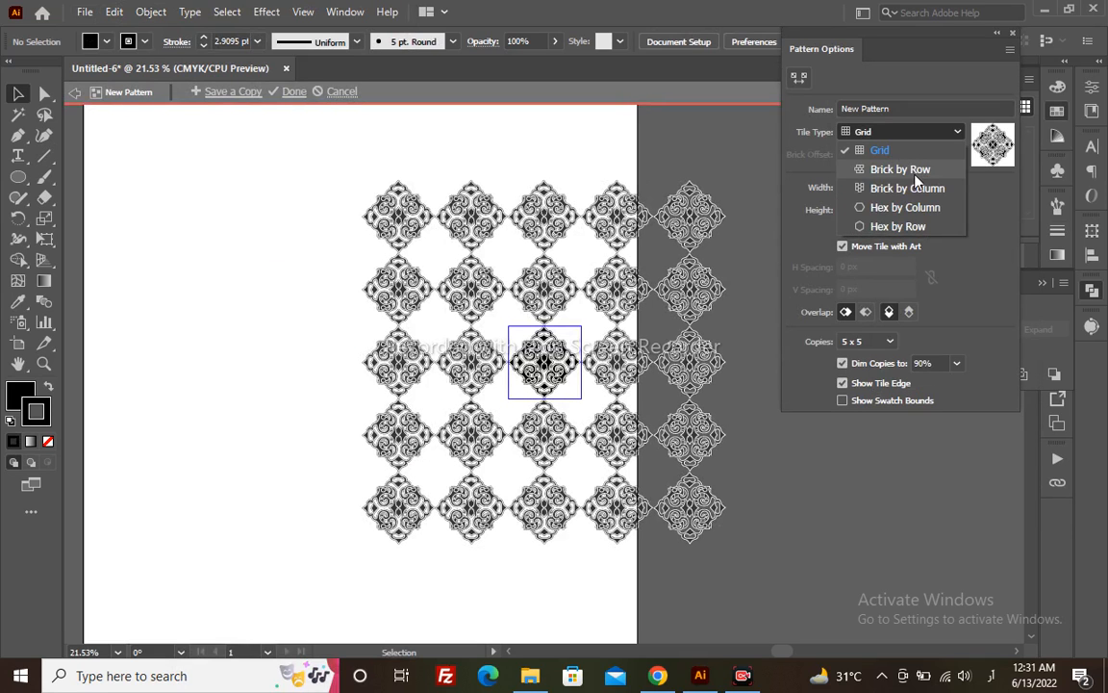
left_click(915, 188)
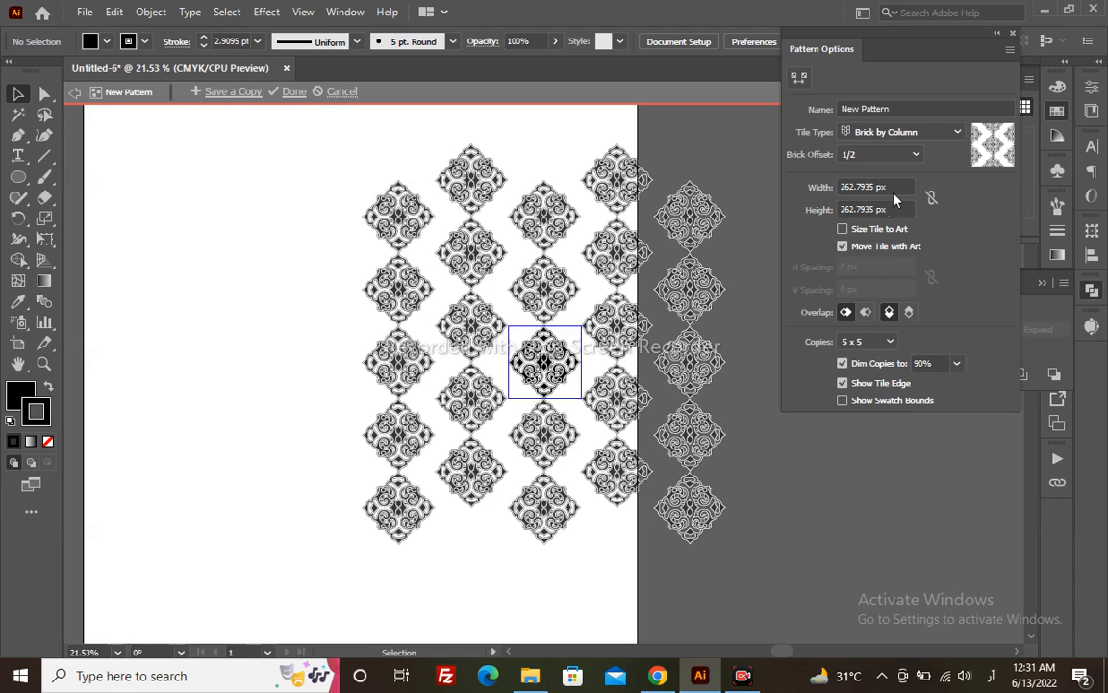
left_click(844, 229)
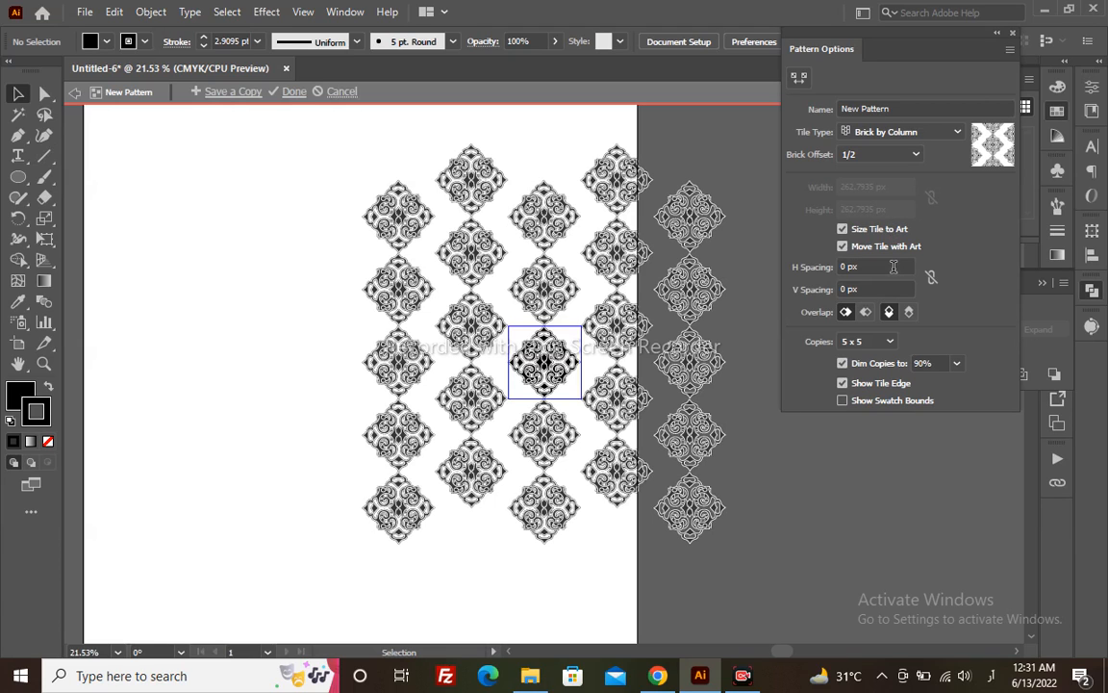
- Set the pattern's horizontal tile spacing to -58 px
left_click(889, 270)
scroll(893, 264, "down", 1)
scroll(893, 265, "down", 12)
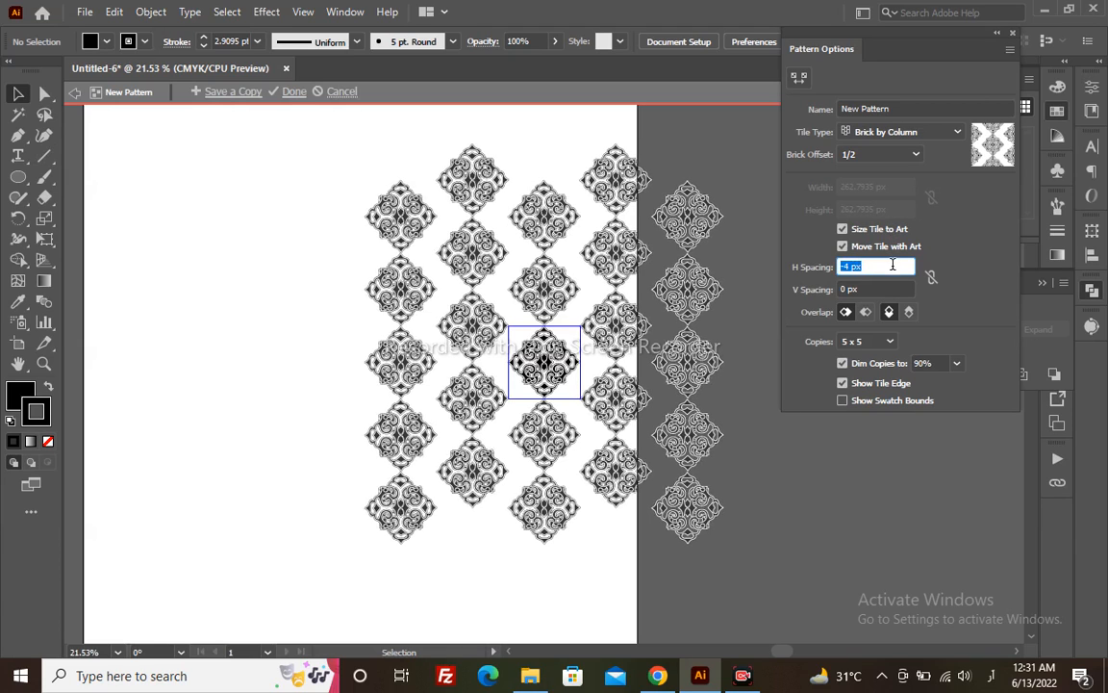
scroll(893, 265, "down", 20)
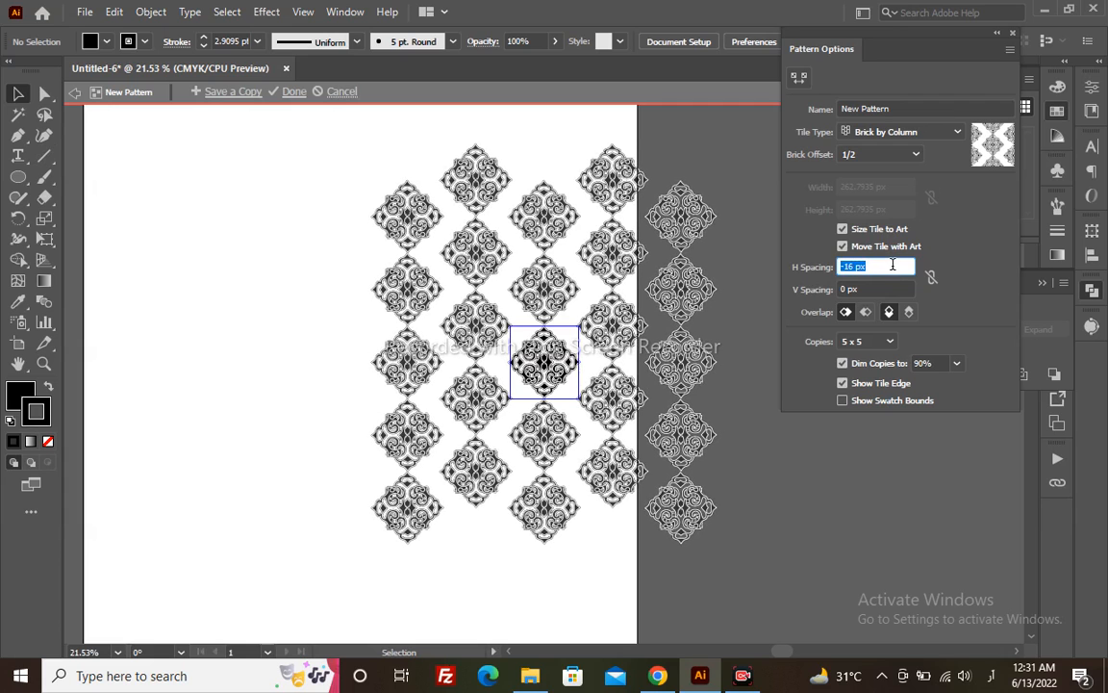
scroll(892, 264, "down", 12)
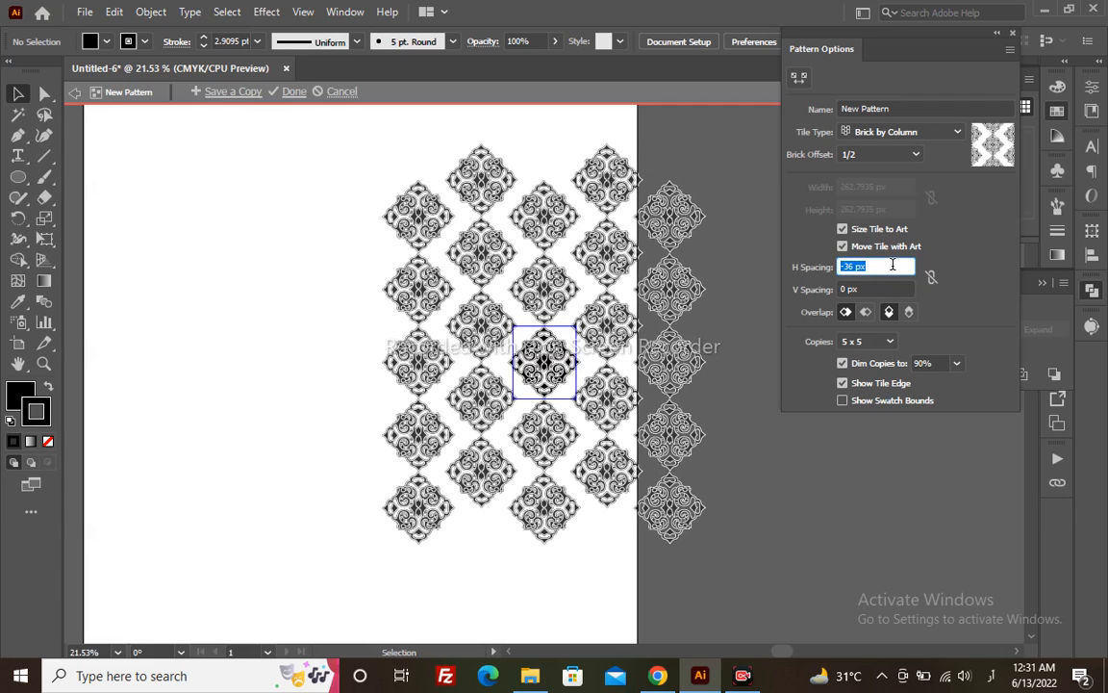
scroll(893, 265, "down", 8)
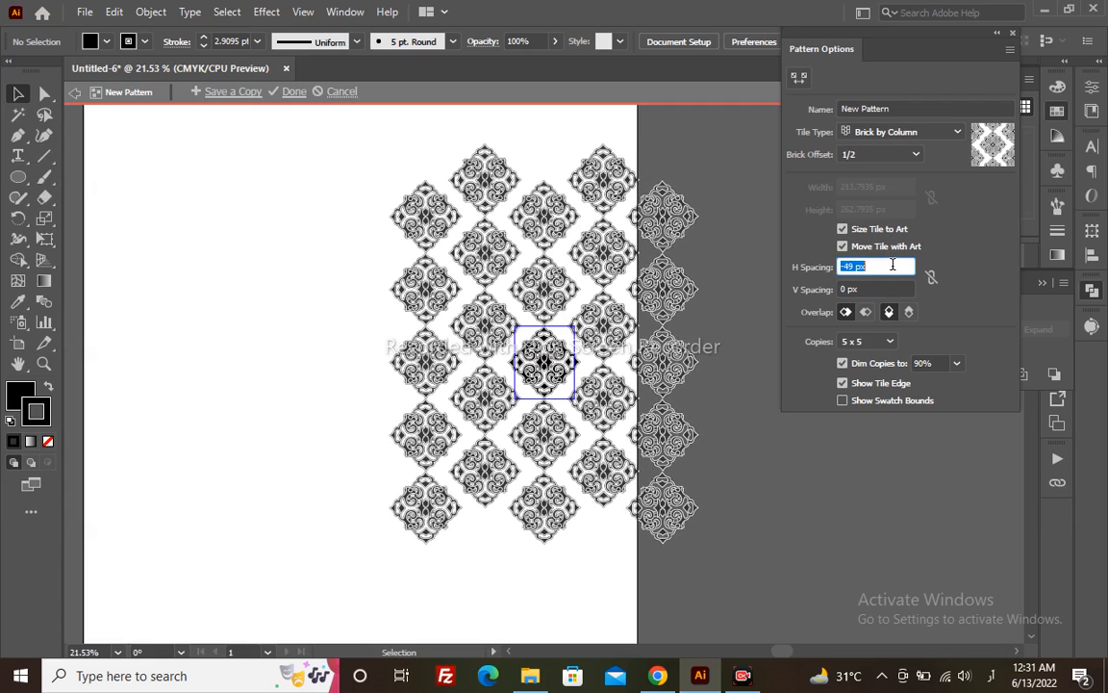
scroll(893, 265, "down", 4)
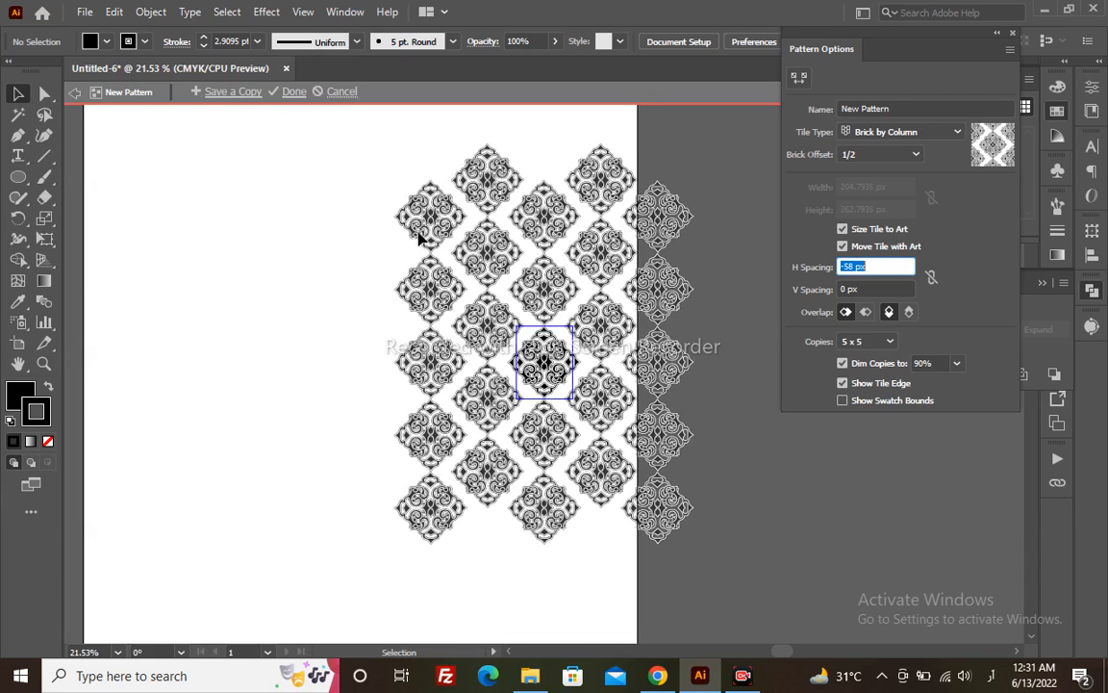
- Finish editing the pattern and delete the spare ornament above the rosette
left_click(294, 92)
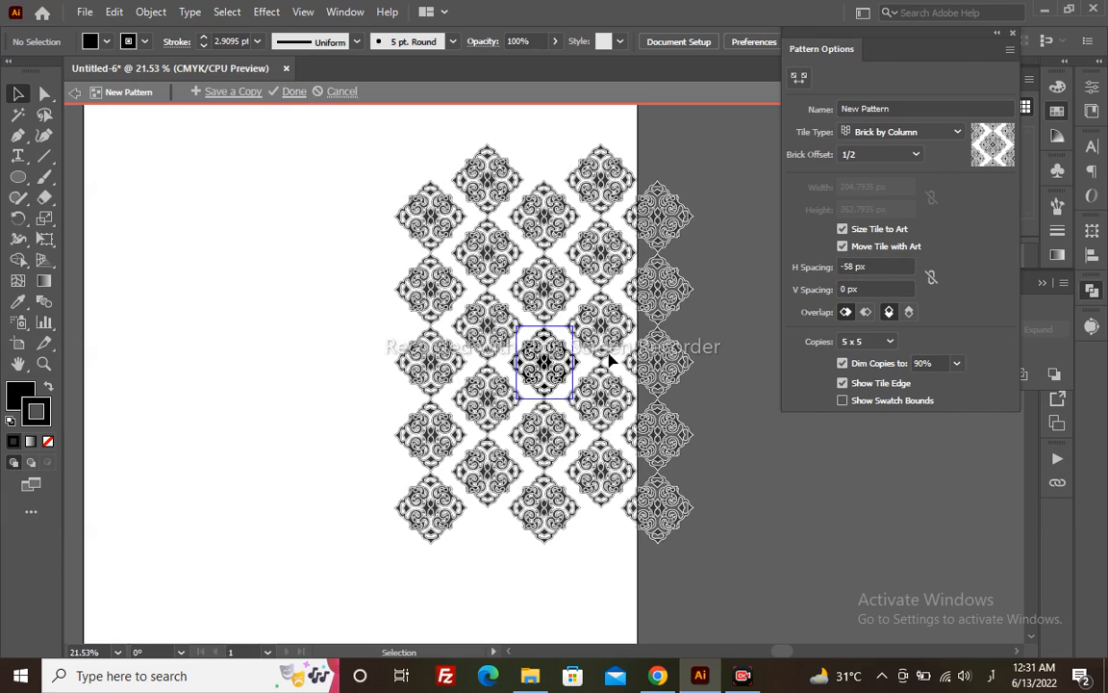
left_click(550, 197)
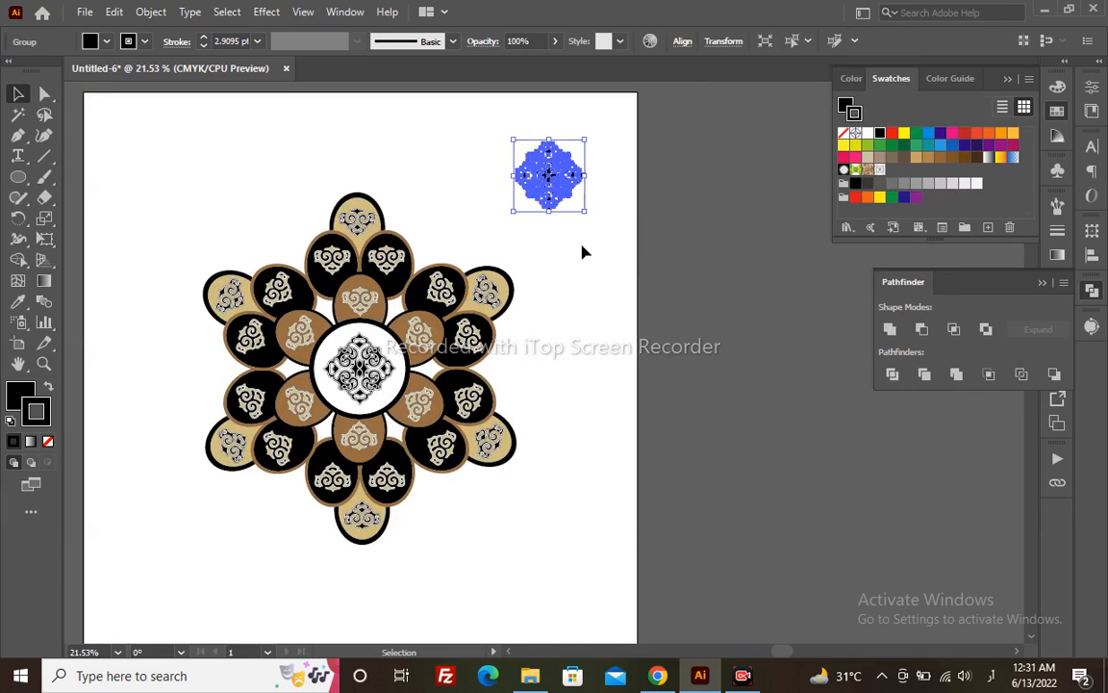
key("Delete")
- Create a 2000 × 2000 px rectangle over the artwork
key("m")
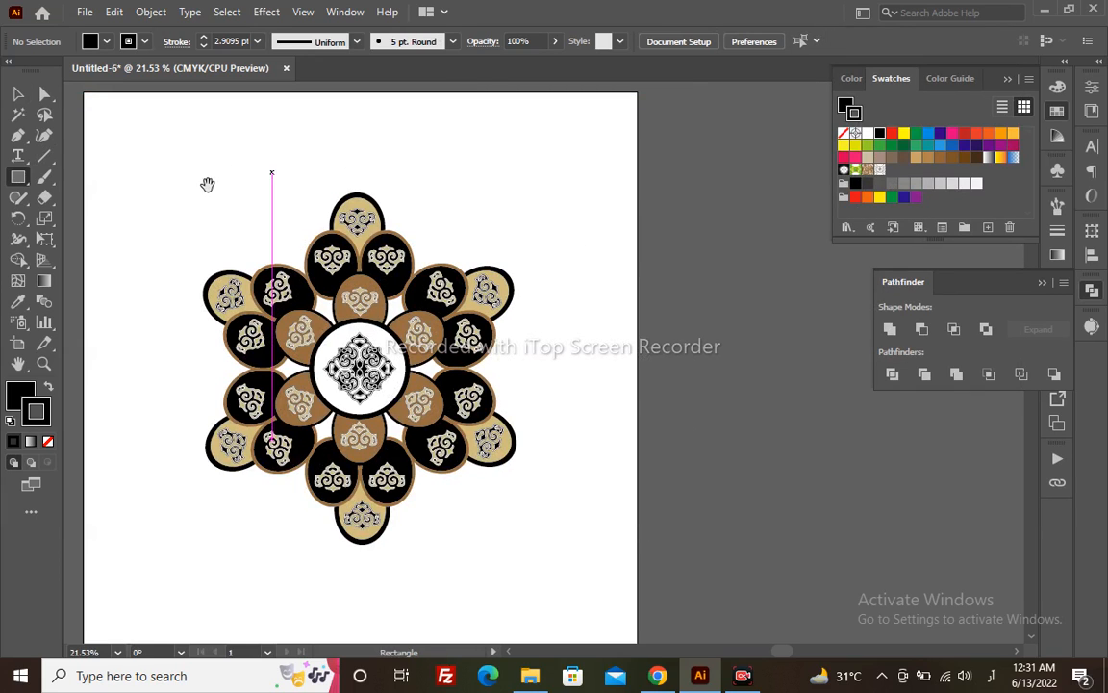
left_click(208, 183)
type("200")
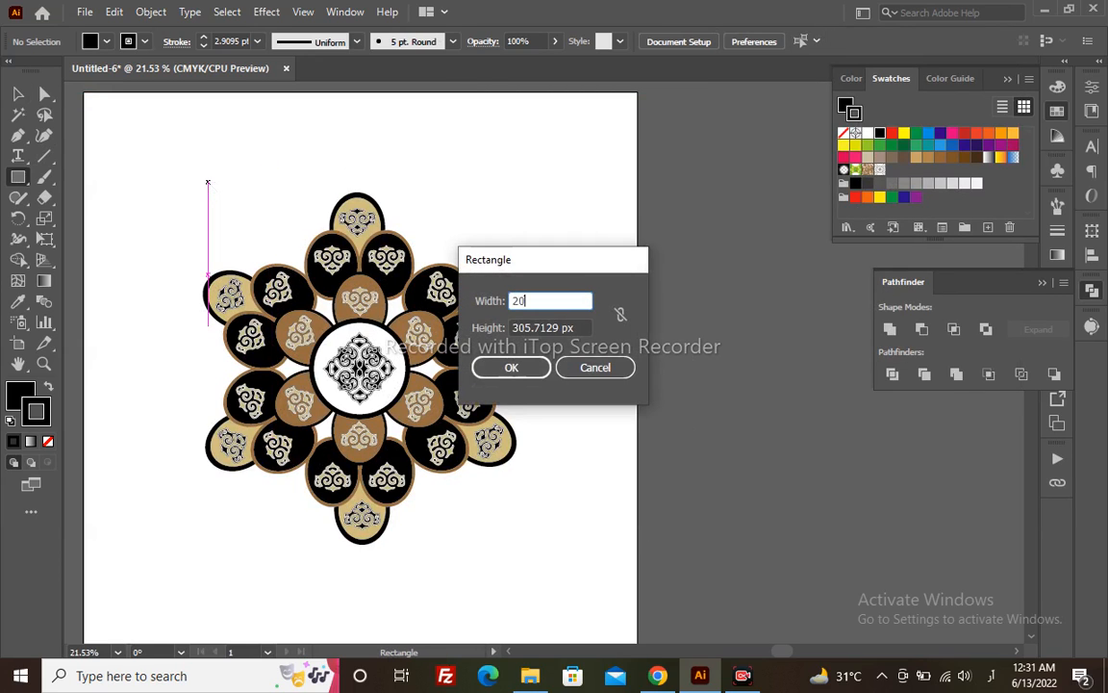
key("Tab")
type("2")
key("shift+Tab")
type("2000")
key("Tab")
type("2000")
key("Return")
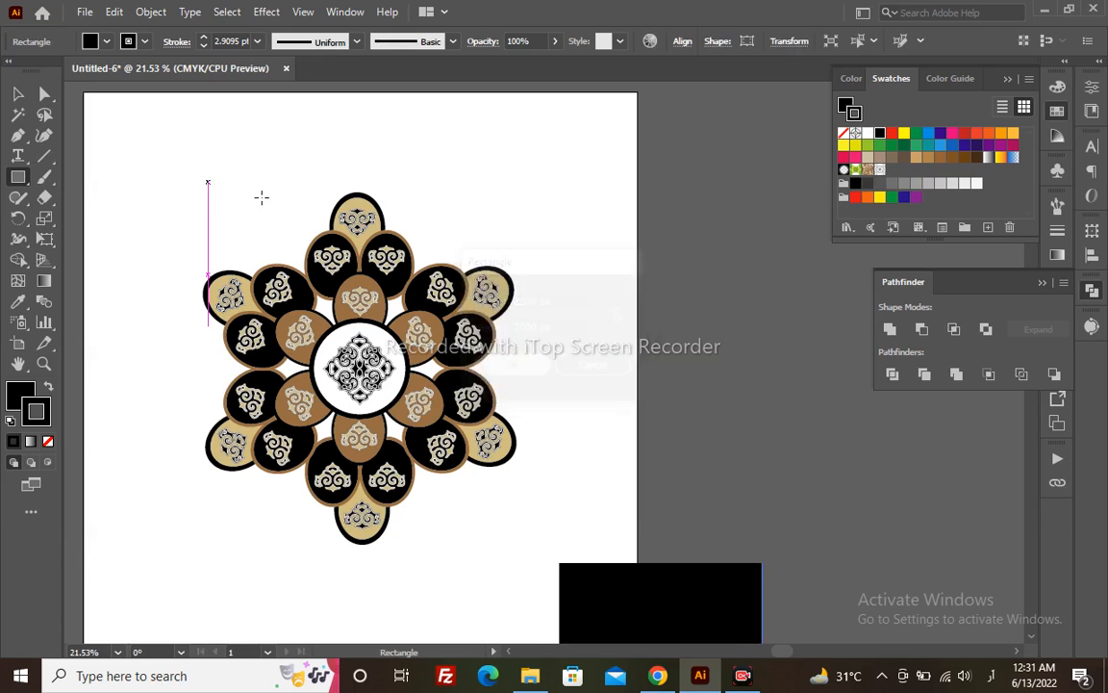
- Align the rectangle to the artboard's right and top edges
key("v")
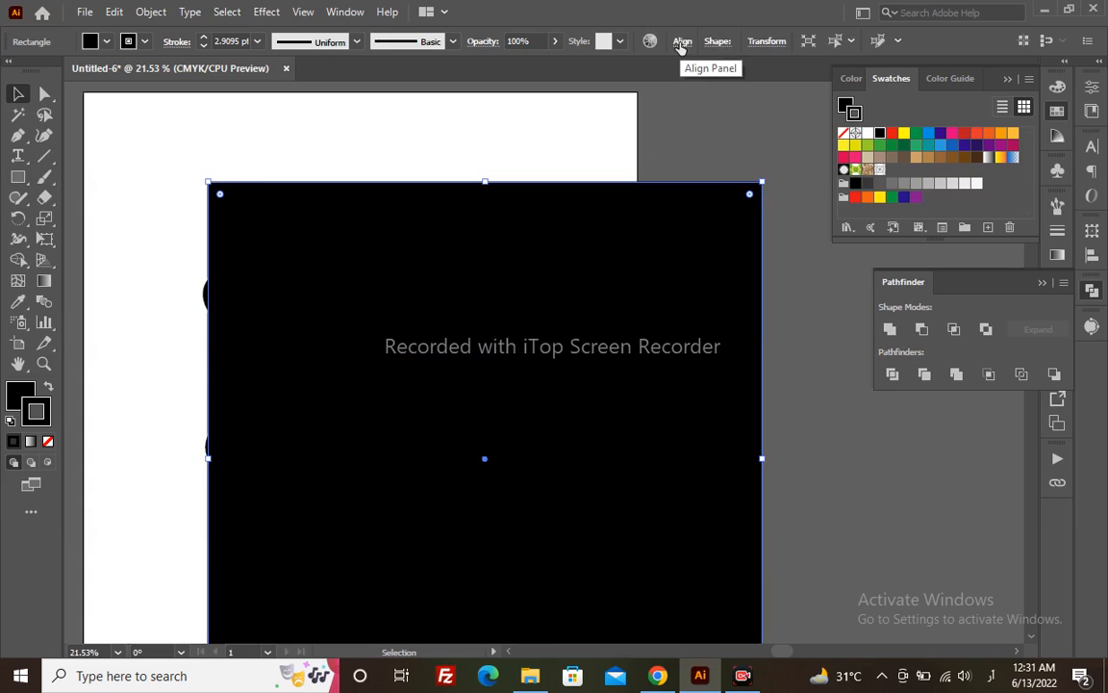
left_click(682, 41)
left_click(563, 90)
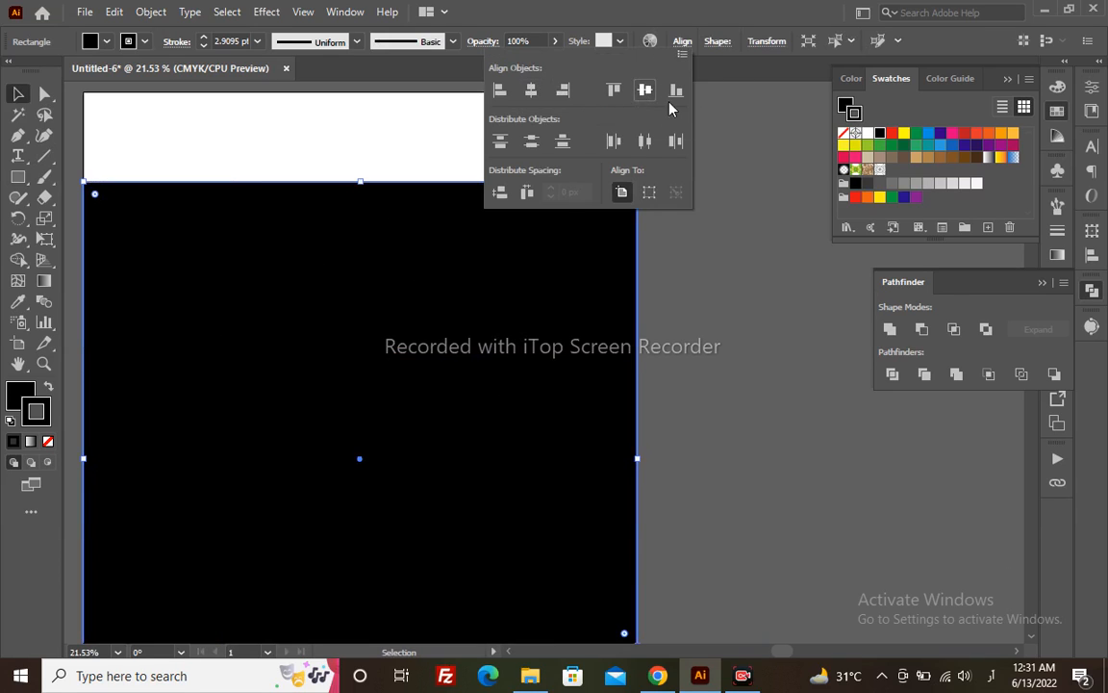
left_click(613, 89)
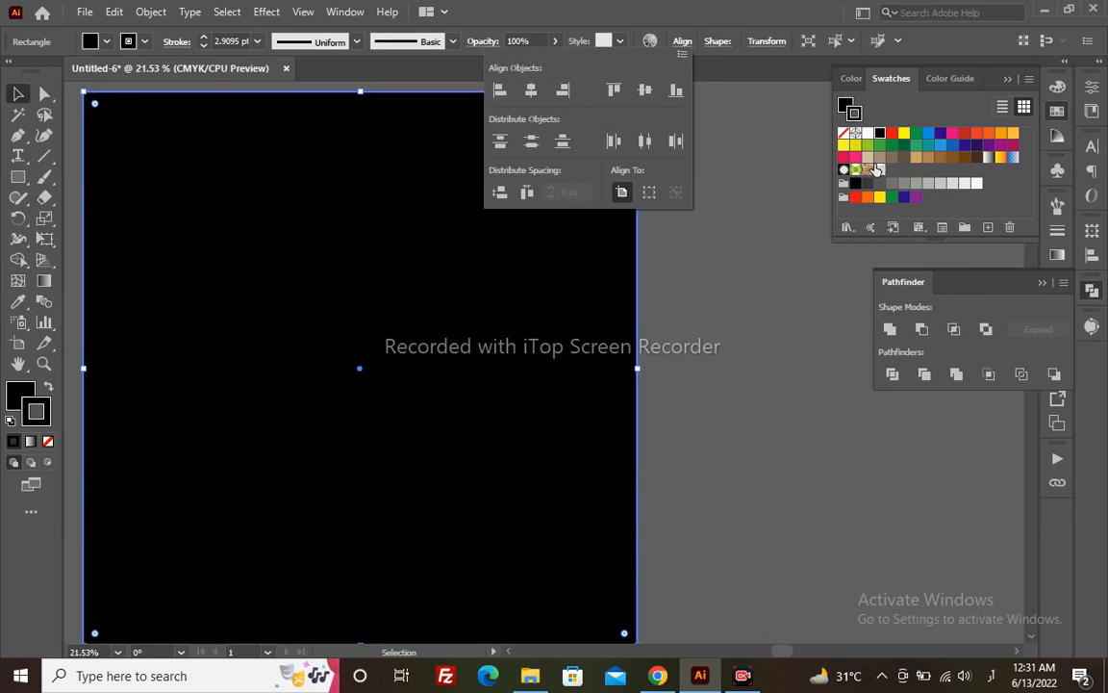
- Remove the rectangle's stroke and fill it with the New Pattern swatch
left_click(844, 142)
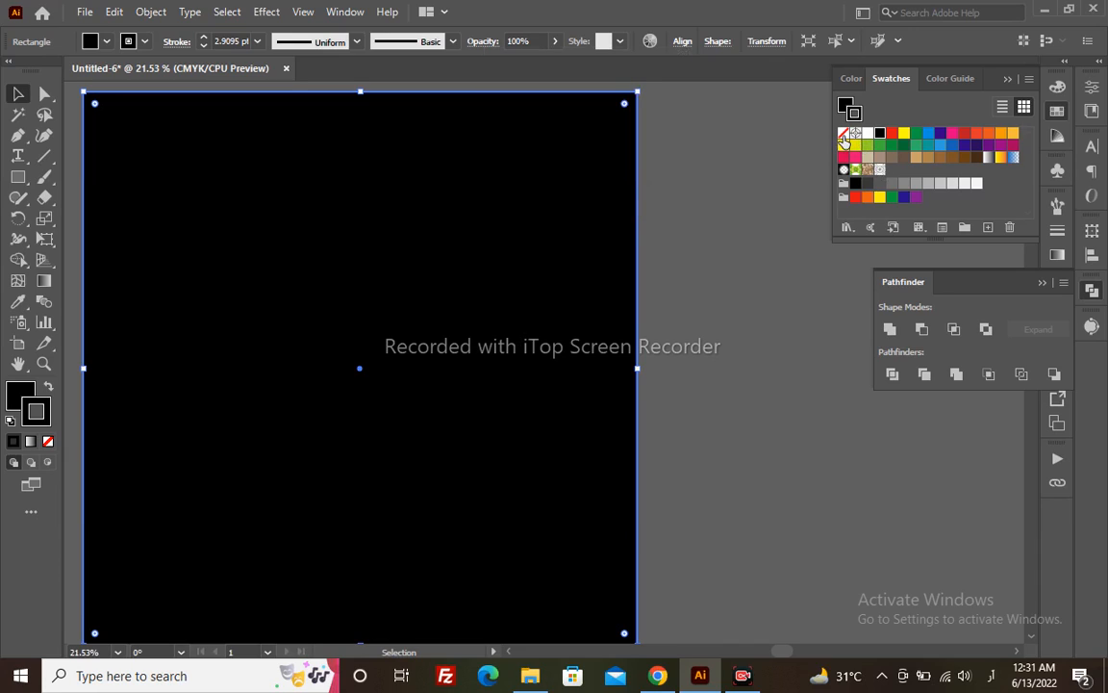
left_click(844, 134)
key("x")
left_click(879, 170)
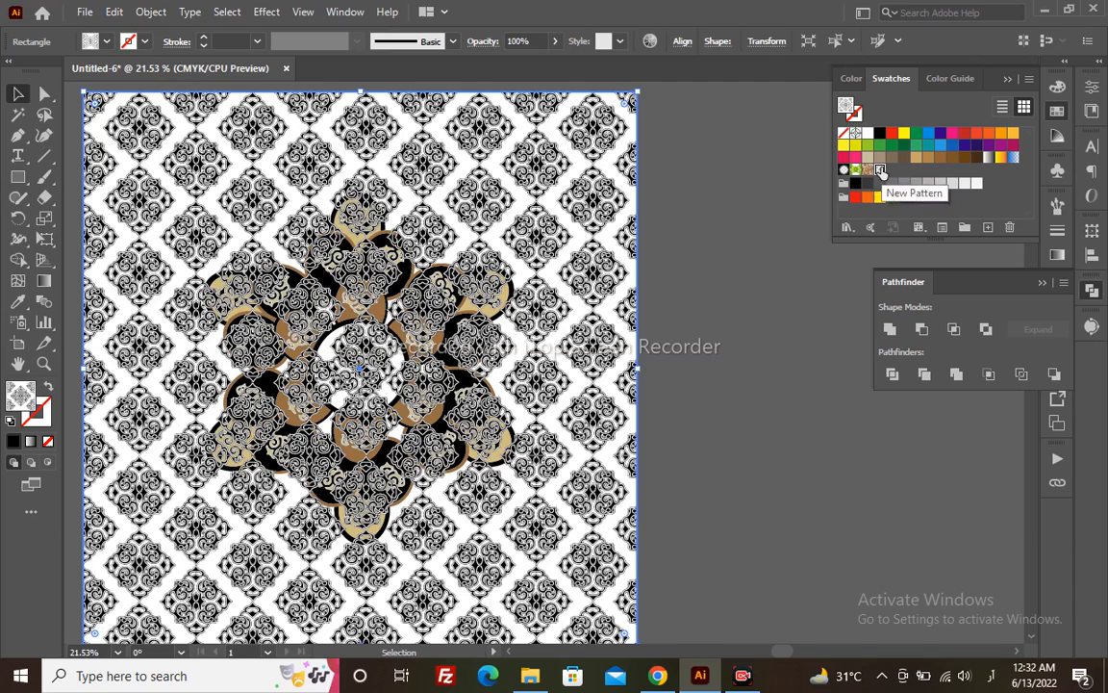
- Send the patterned rectangle to the back, behind the rosette and its silhouette
left_click(687, 252)
left_click(519, 265)
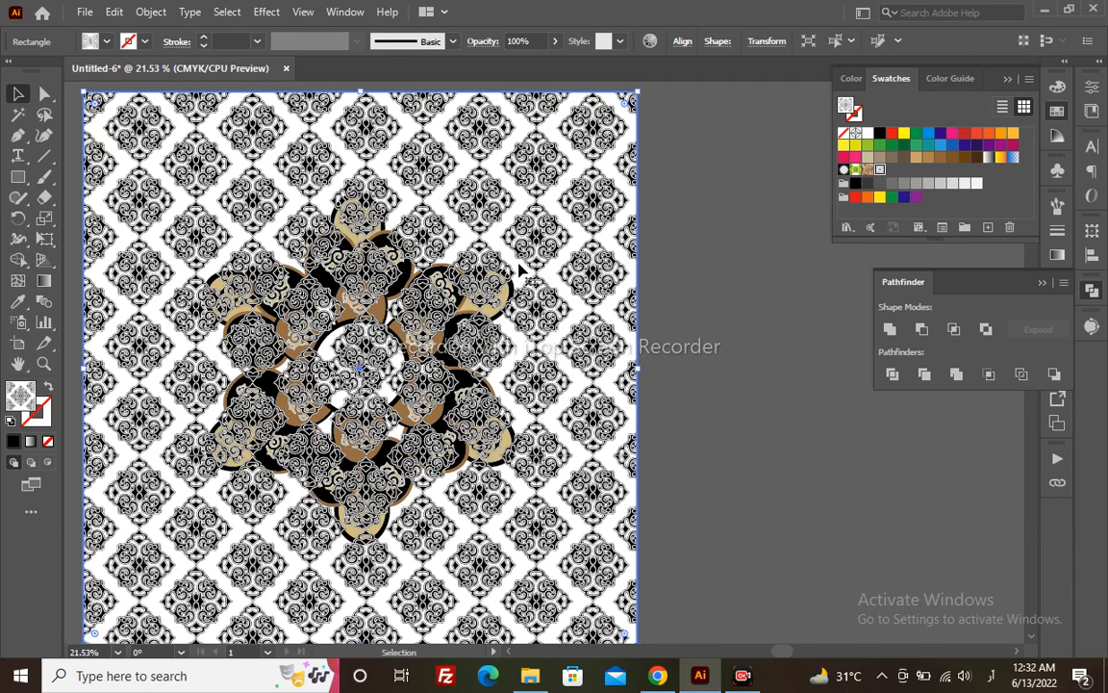
key("ctrl+shift+bracketleft")
left_click(724, 279)
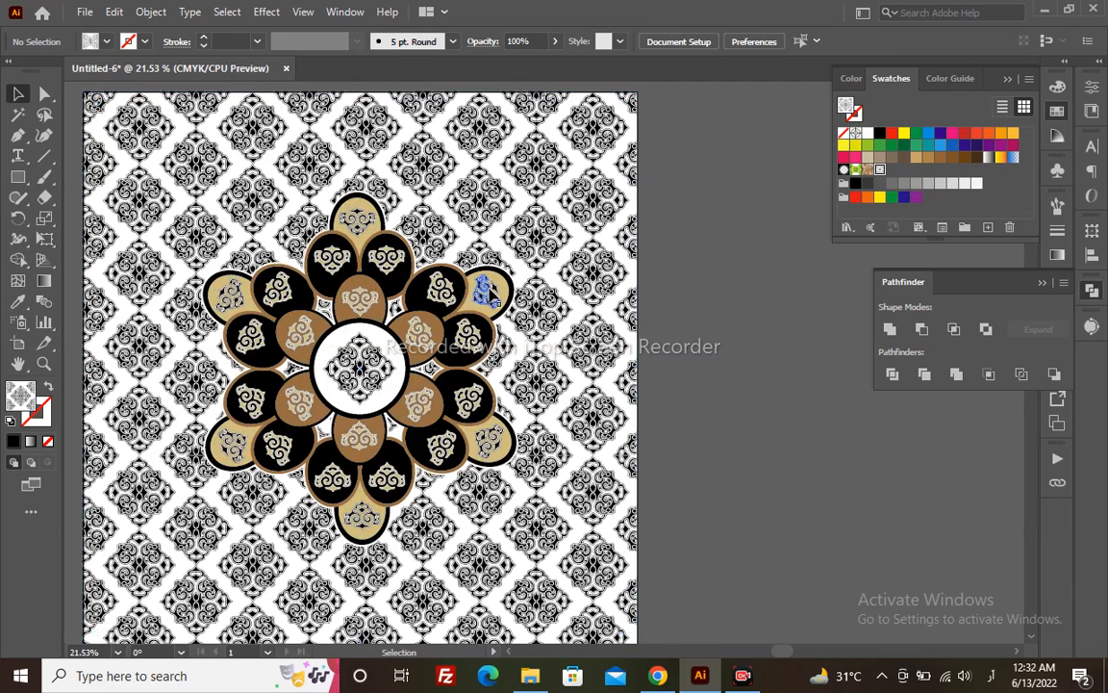
- Send the coloured rosette group to the back to expose the white silhouette
left_click(504, 283)
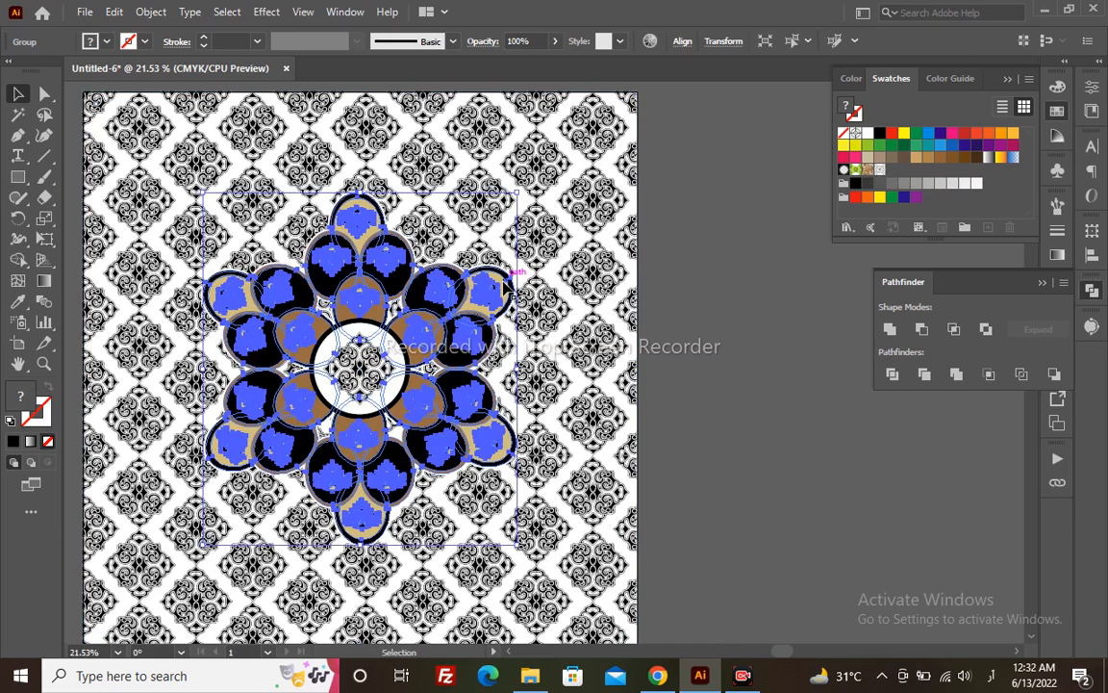
key("a")
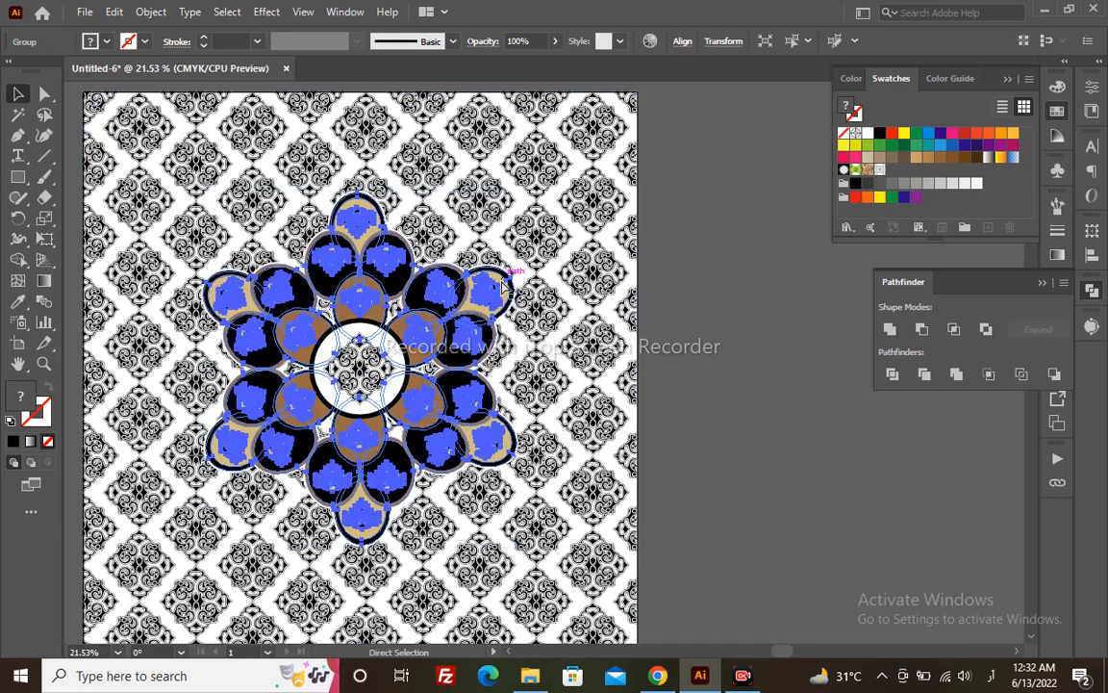
key("ctrl+x")
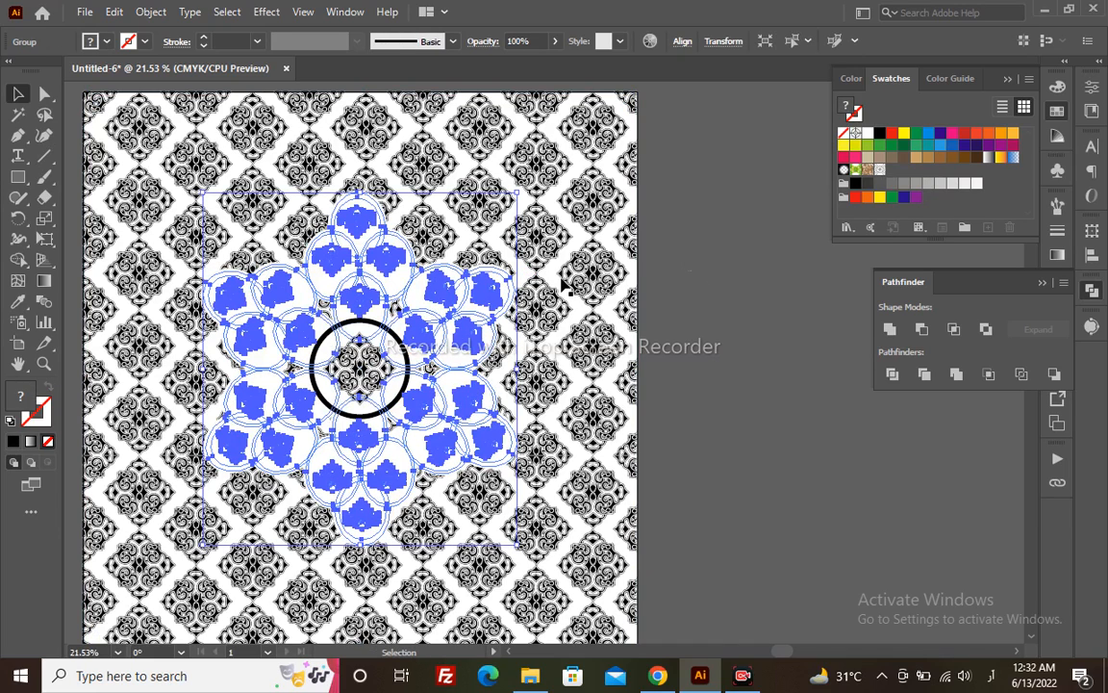
- Increase the white silhouette's stroke weight to 13 pt and send the silhouette behind the coloured rosette
left_click(508, 277)
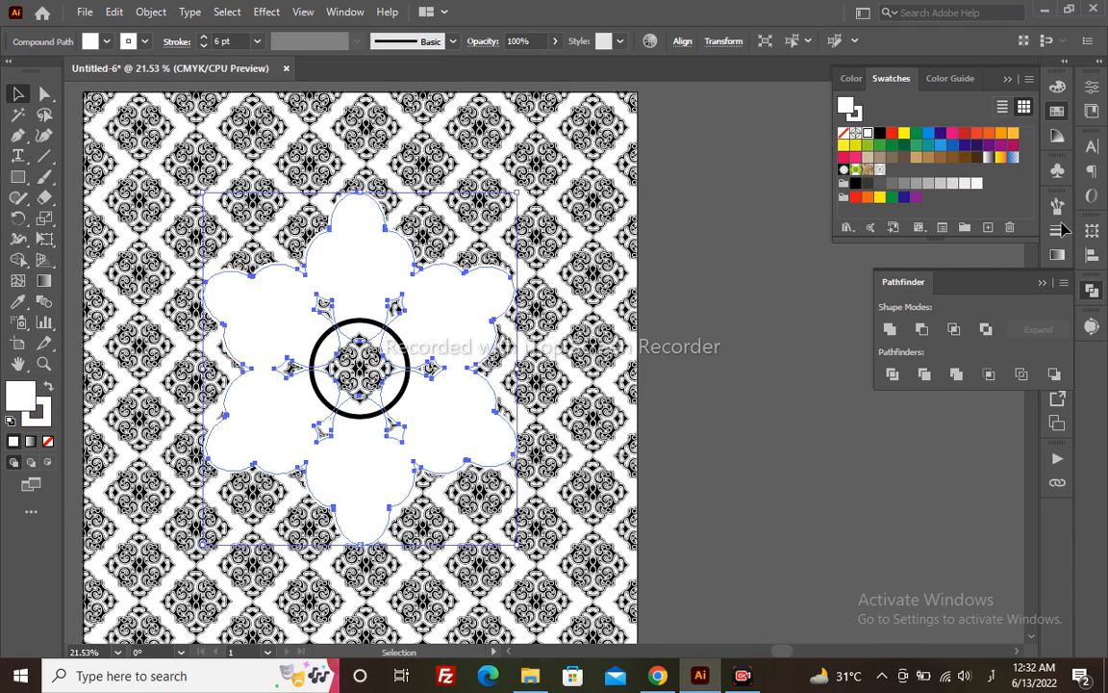
left_click(1060, 237)
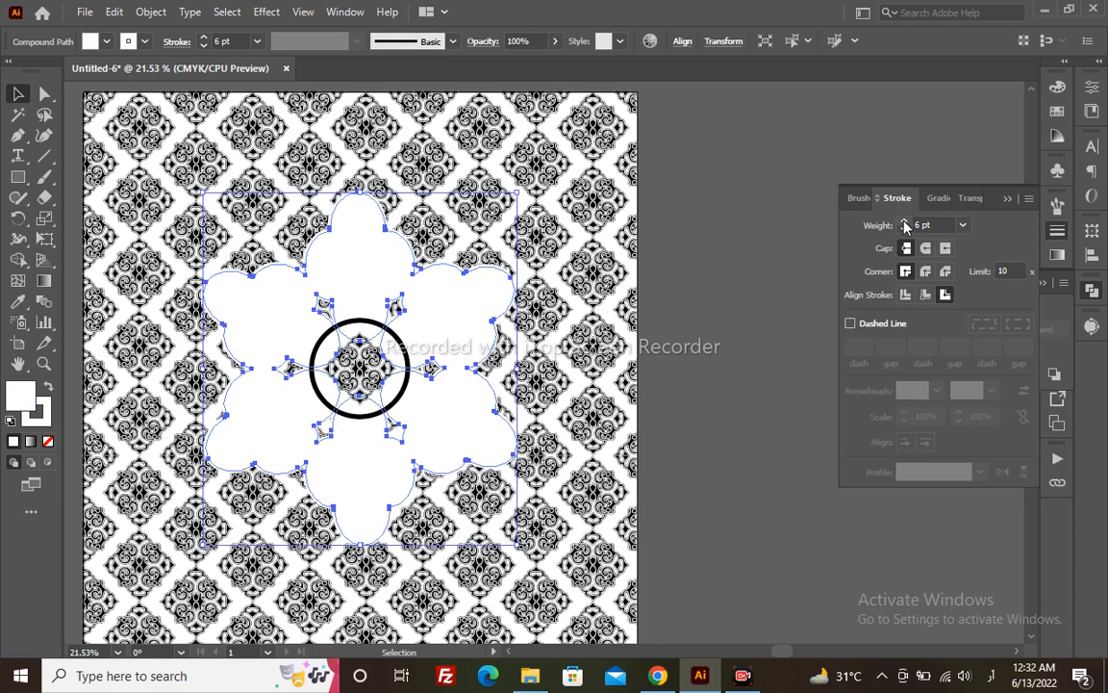
left_click(904, 221)
left_click(904, 222)
left_click(905, 221)
left_click(904, 221)
left_click(904, 221)
left_click(904, 221)
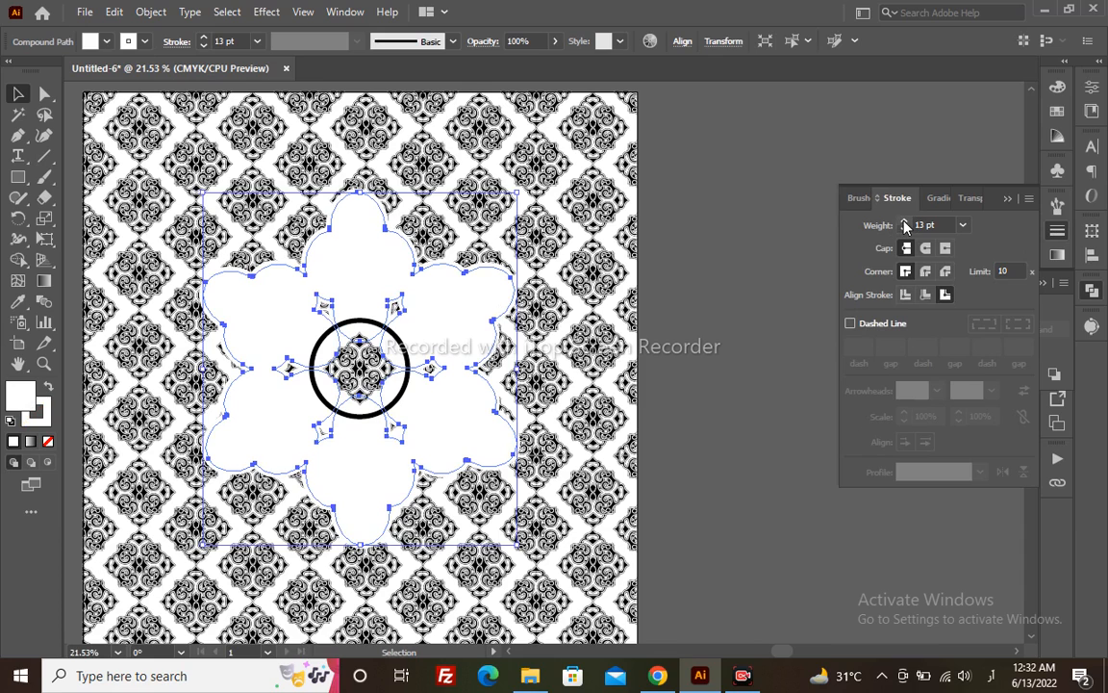
left_click(904, 221)
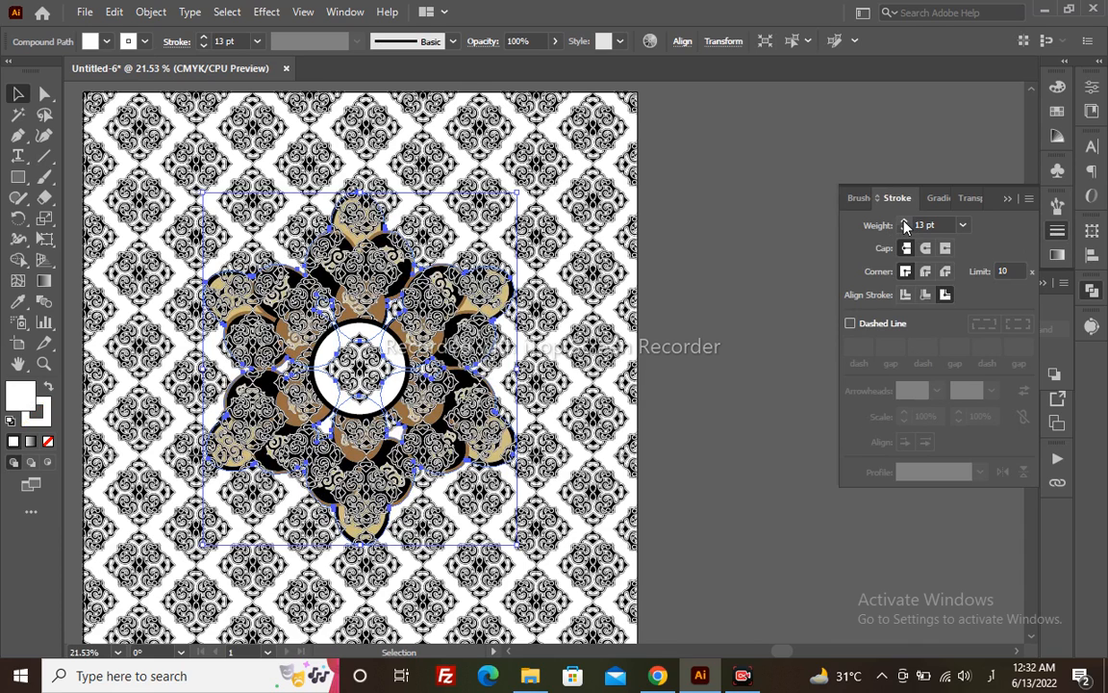
- Move the pattern-filled background rectangle behind all the other artwork again and deselect it
left_click(620, 258)
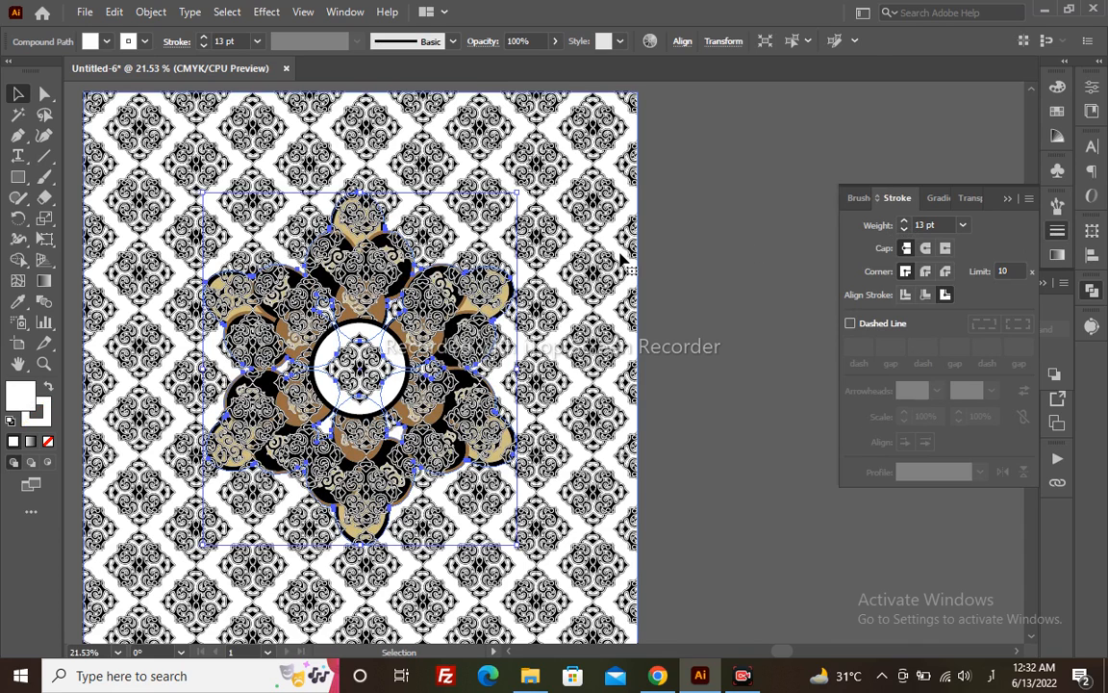
left_click(663, 289)
key("z")
key("space")
left_click_drag(476, 393, 556, 353)
left_click(556, 353, "alt")
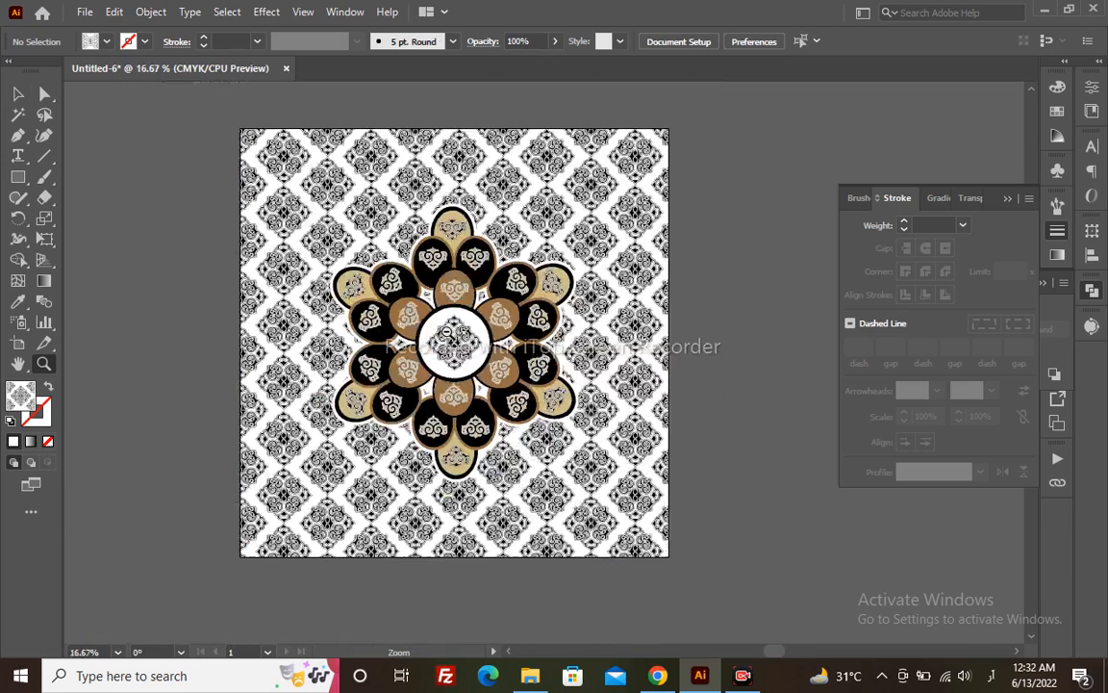
- Enlarge the artboard evenly around the patterned background to leave a narrow white margin on all sides, and deselect the artwork
left_click(447, 335, "alt")
key("v")
key("shift+o")
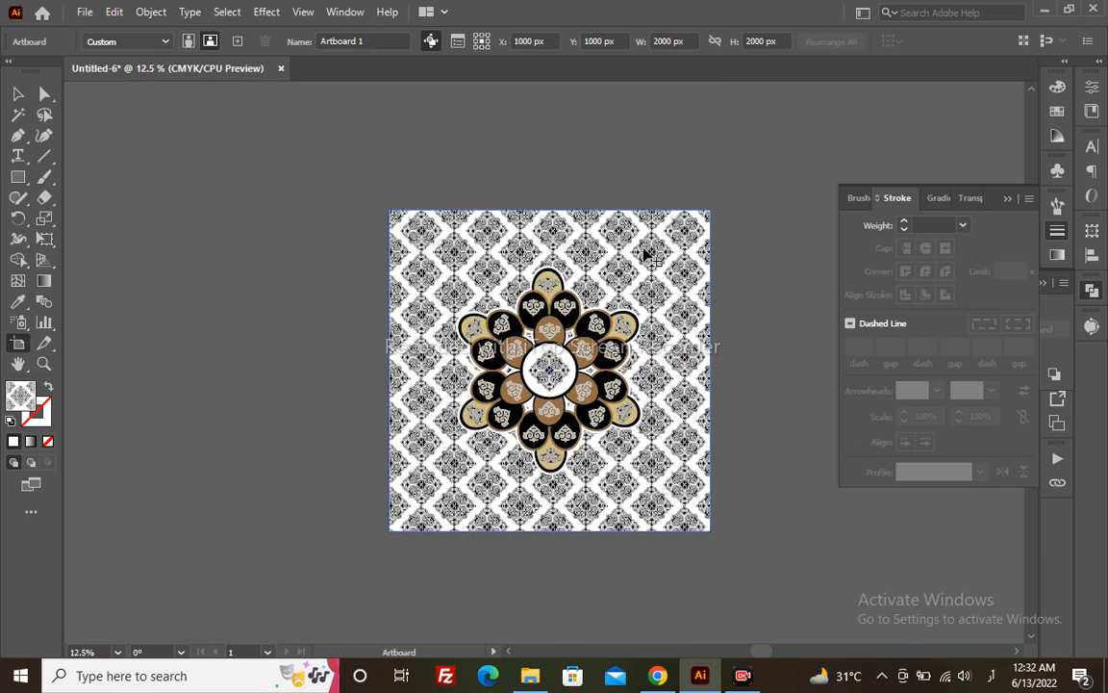
left_click_drag(712, 208, 368, 489)
key("v")
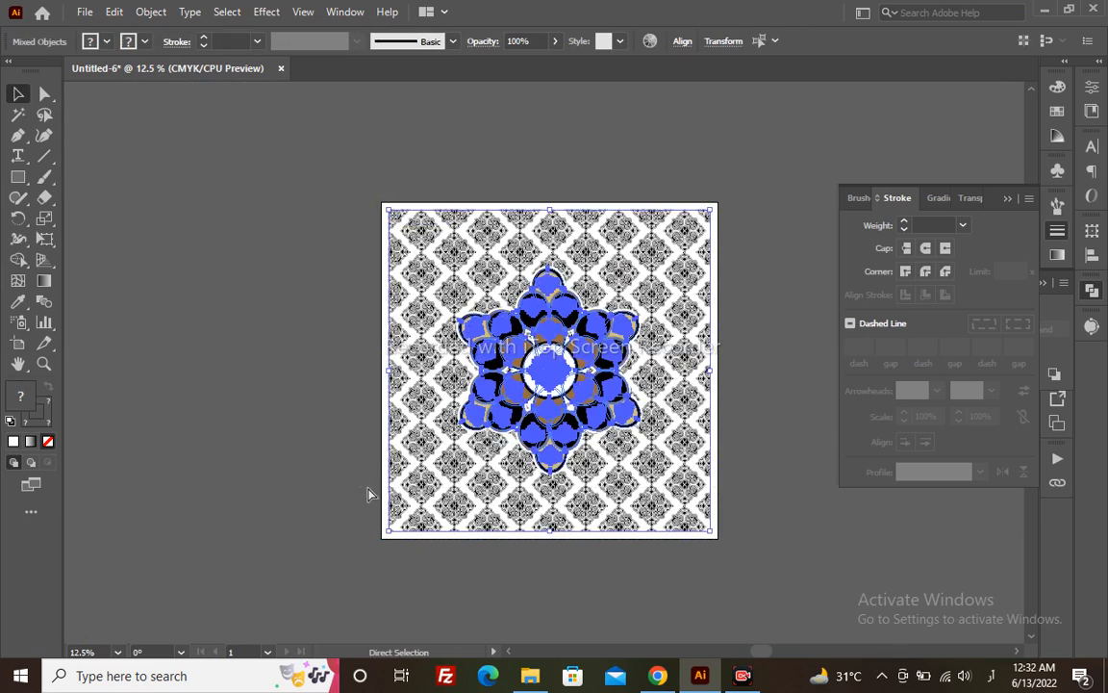
left_click(528, 143)
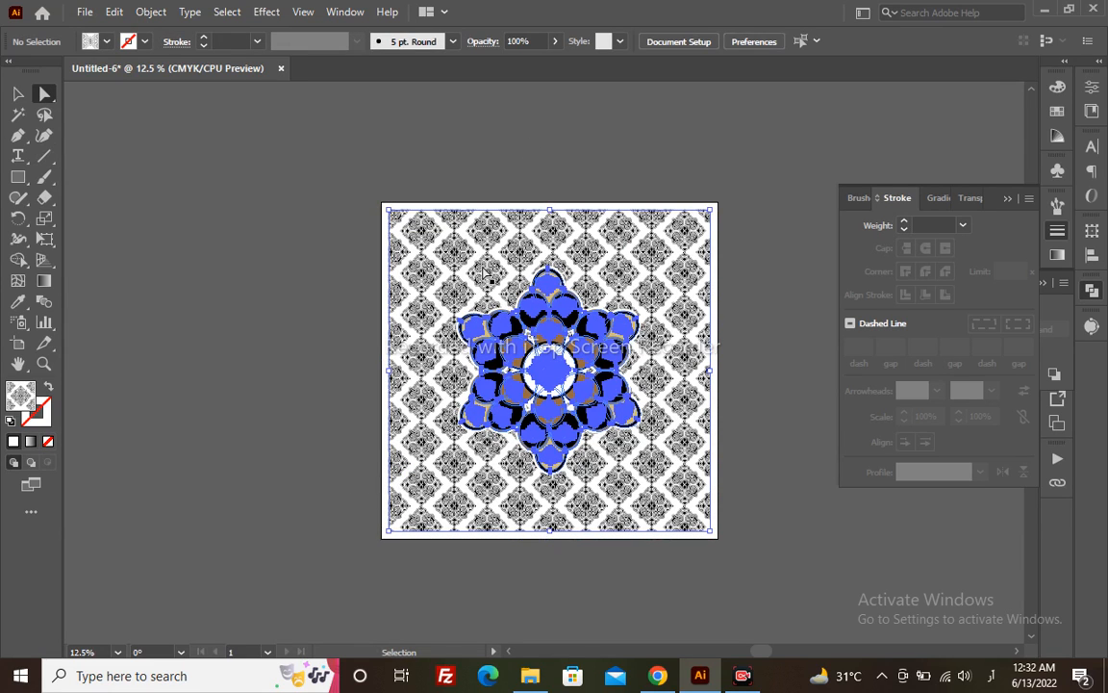
- Expand the pattern-filled background rectangle into separate vector artwork
key("a")
left_click(397, 255)
left_click(154, 12)
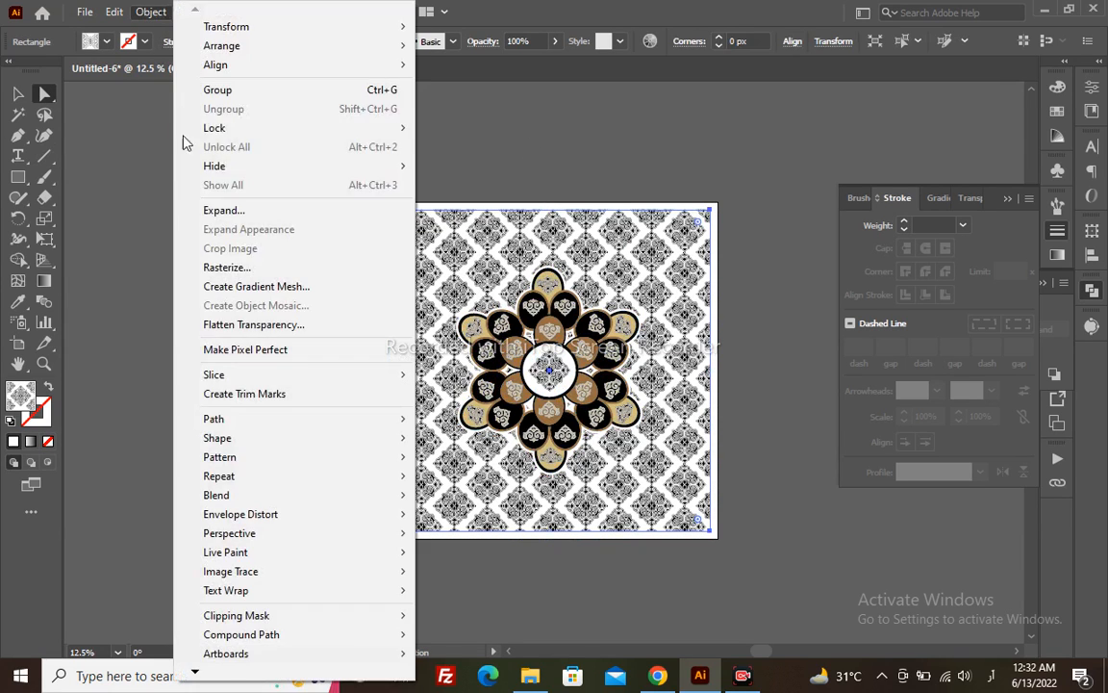
left_click(224, 212)
left_click(527, 438)
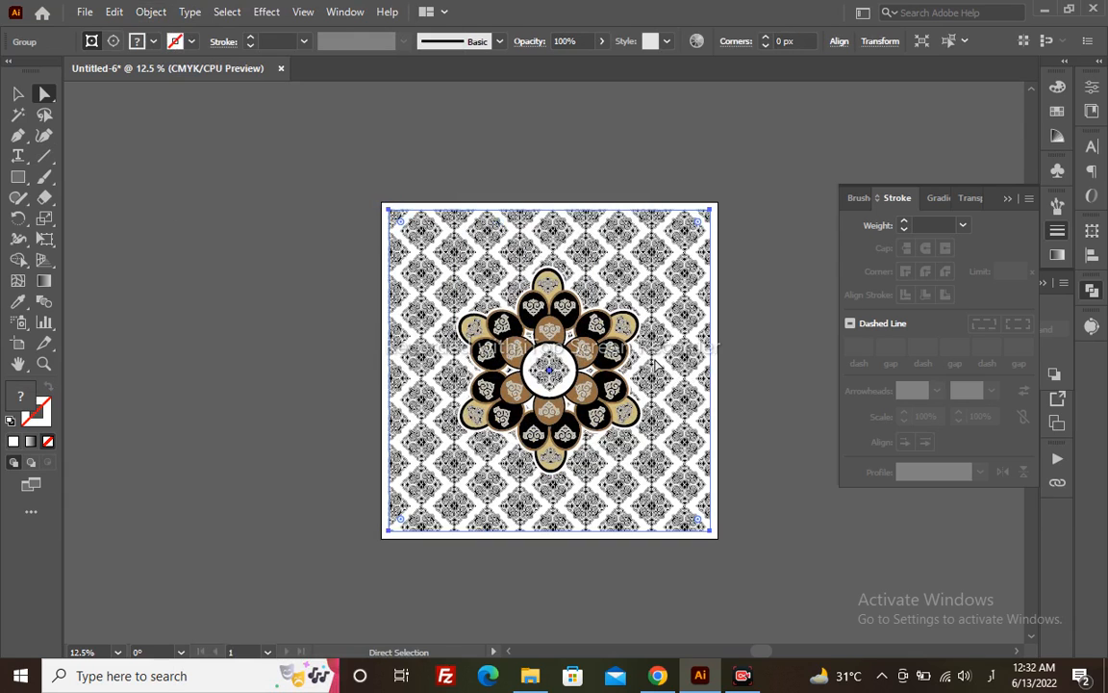
- Ungroup the expanded background pattern and apply Expand to it again
left_click_drag(651, 361, 489, 373)
key("v")
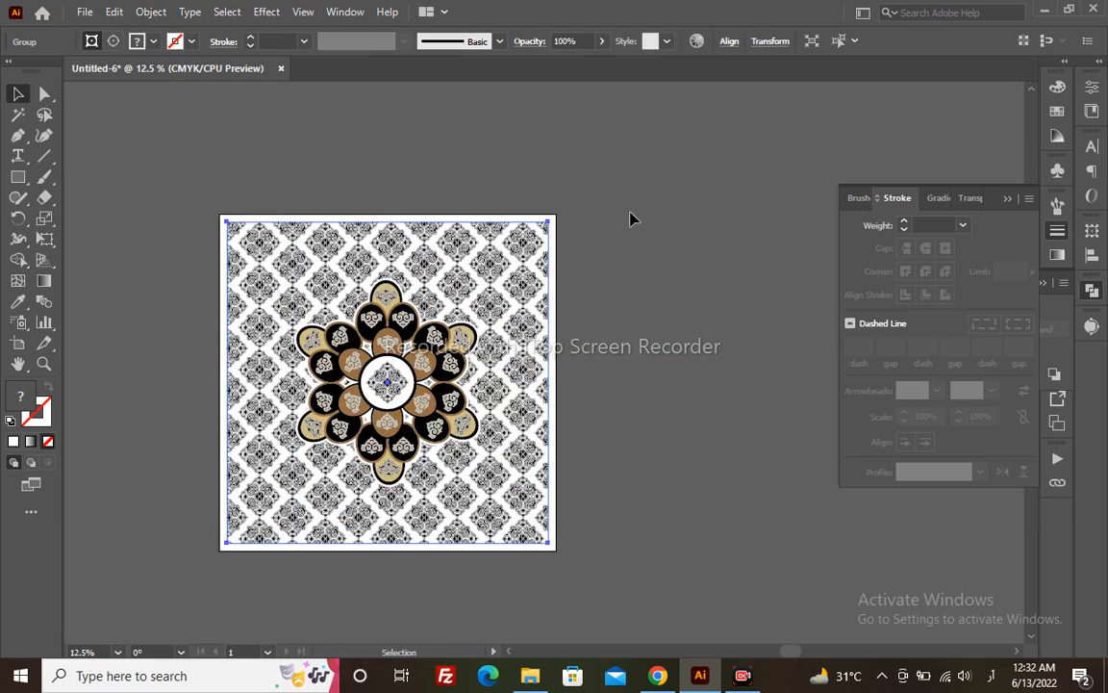
key("ctrl+shift+g")
key("ctrl+shift+g")
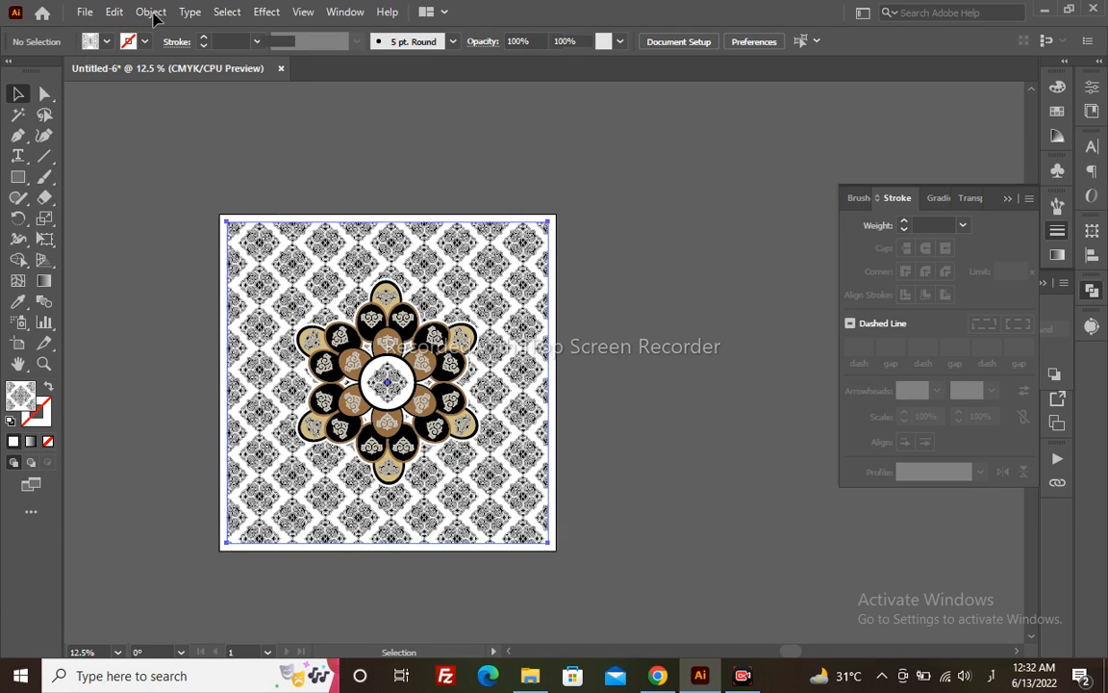
left_click(152, 14)
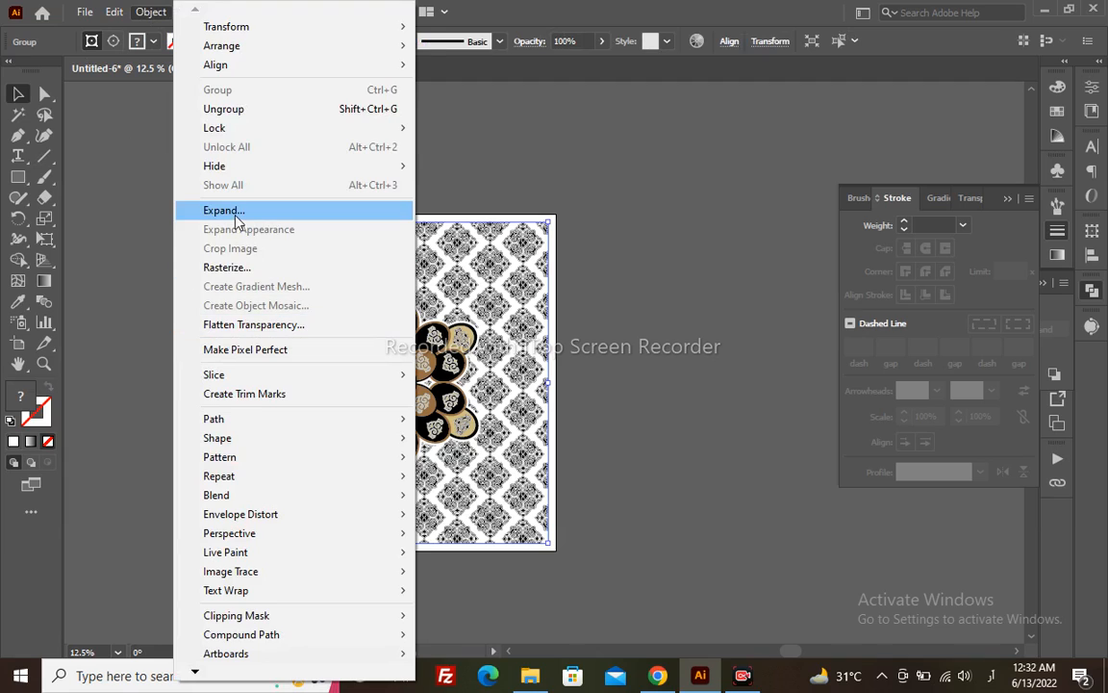
left_click(235, 214)
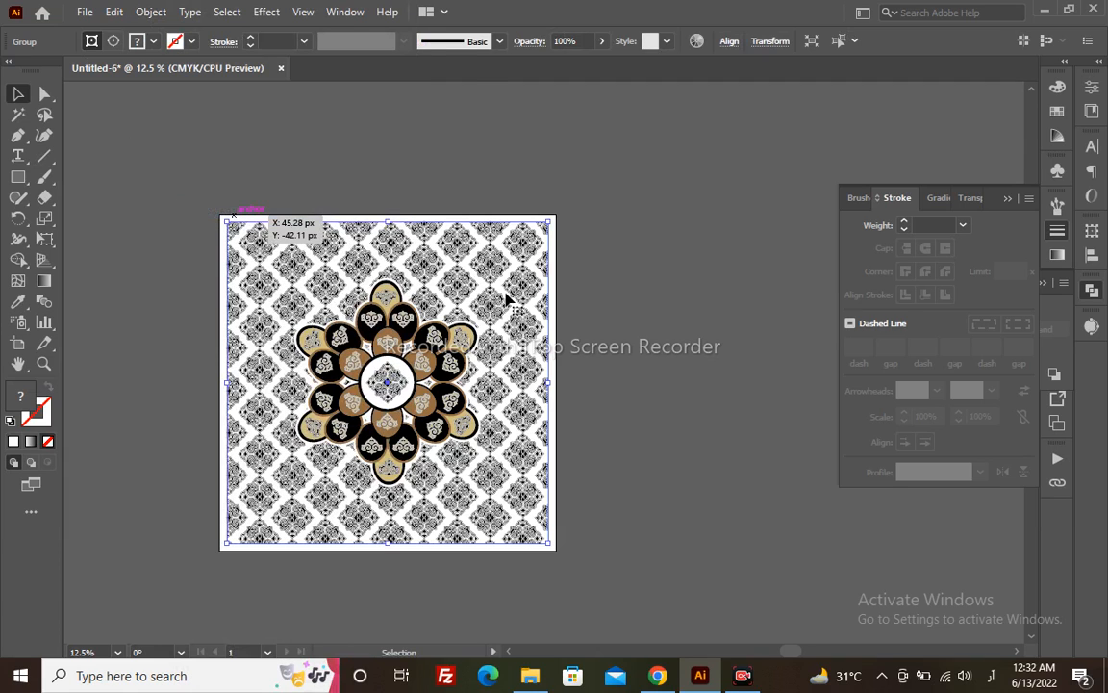
- Check the expanded background by direct-selecting one small piece of an ornament near its edge, and deselect it
left_click(606, 304)
key("a")
left_click(517, 294)
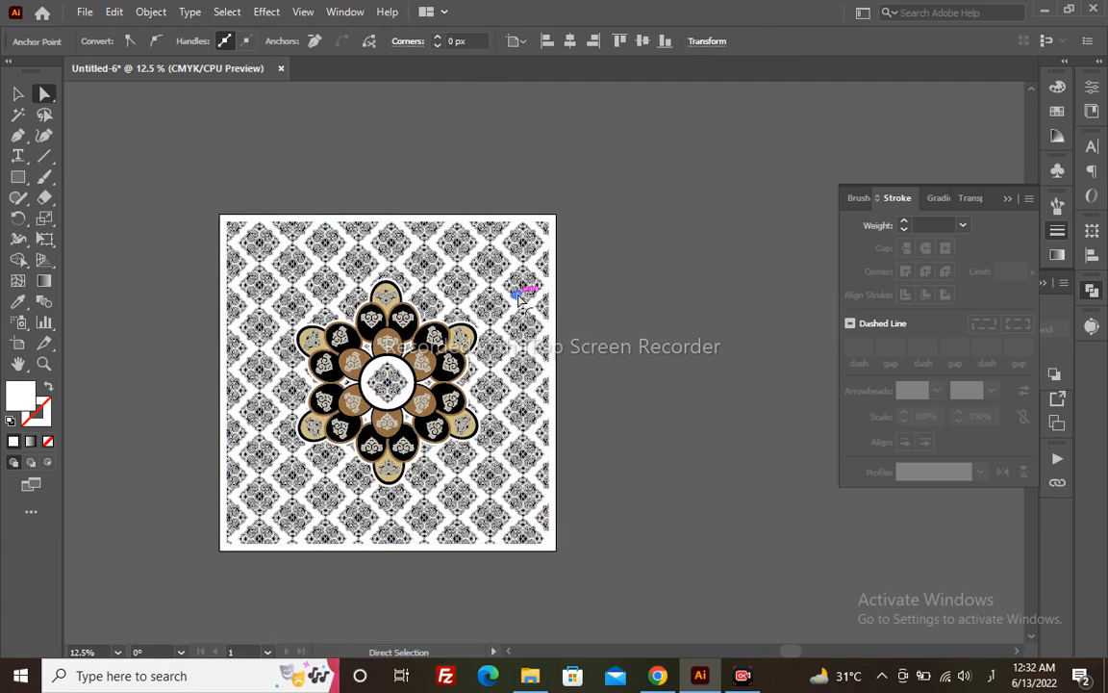
key("v")
left_click(597, 290)
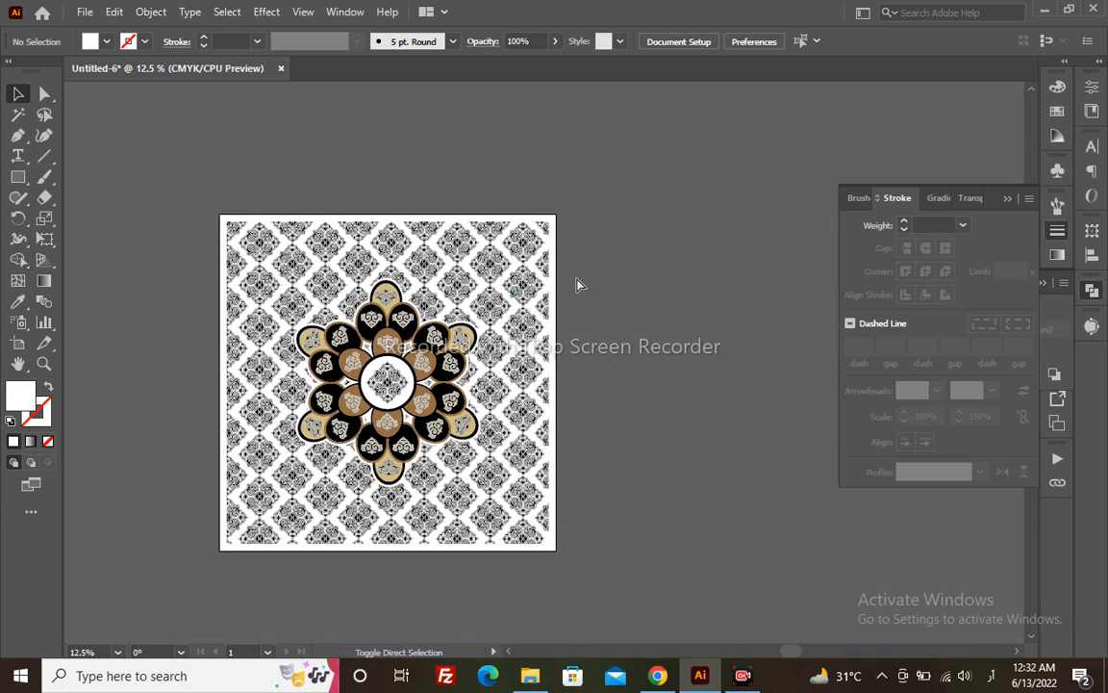
- Start saving the document in the Shutter Stock folder, naming it "Traditional Textile Pattern Design and Traditional Wallpaper Design"
key("ctrl+s")
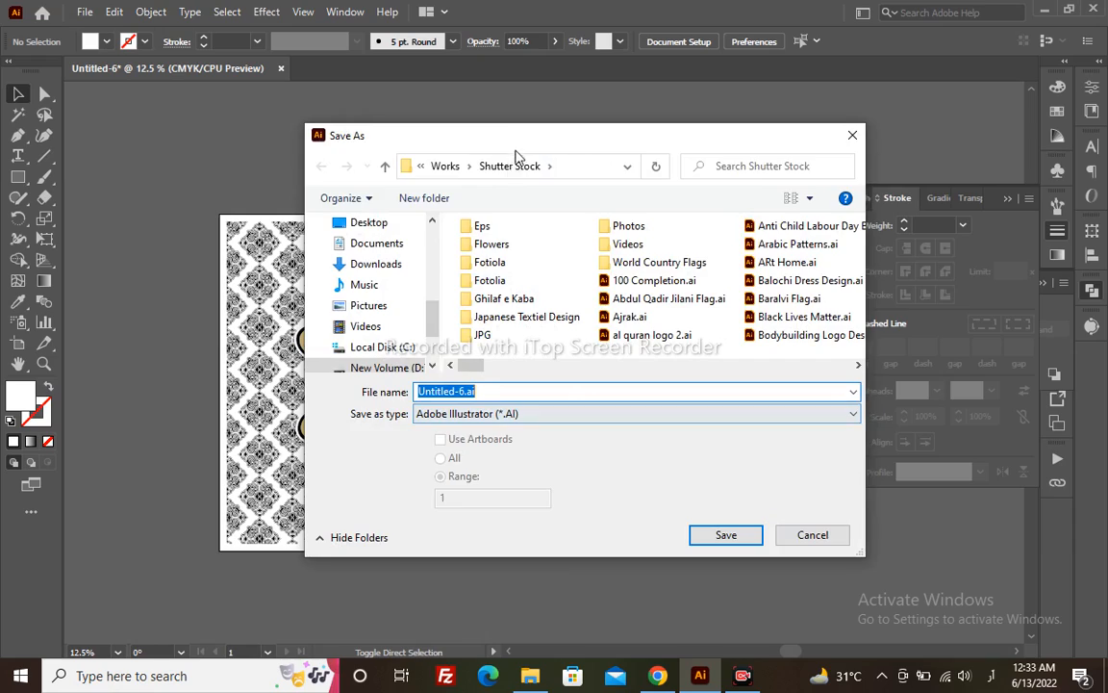
left_click_drag(508, 143, 686, 121)
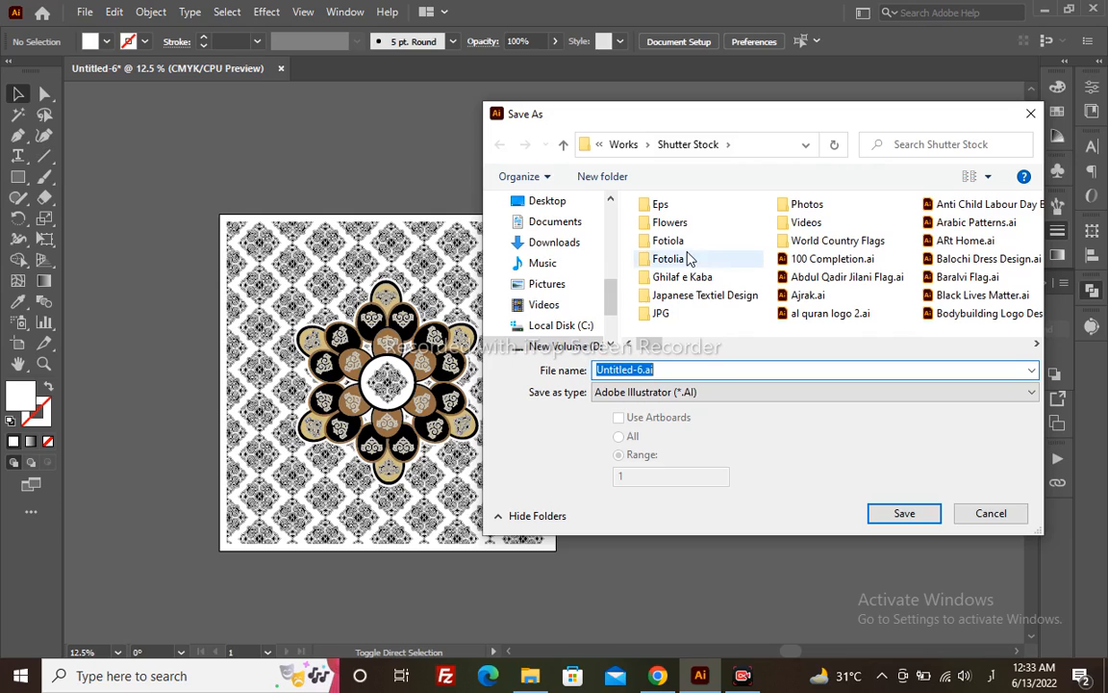
type("؛شف")
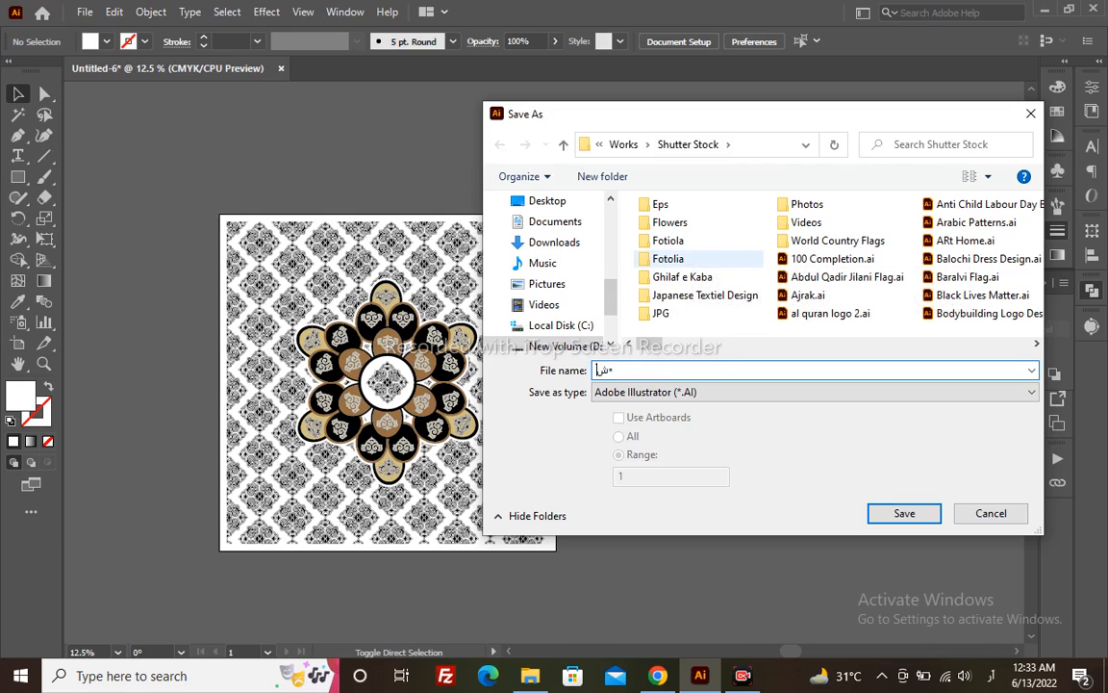
key("alt+shift")
type("e")
key("BackSpace")
type("T")
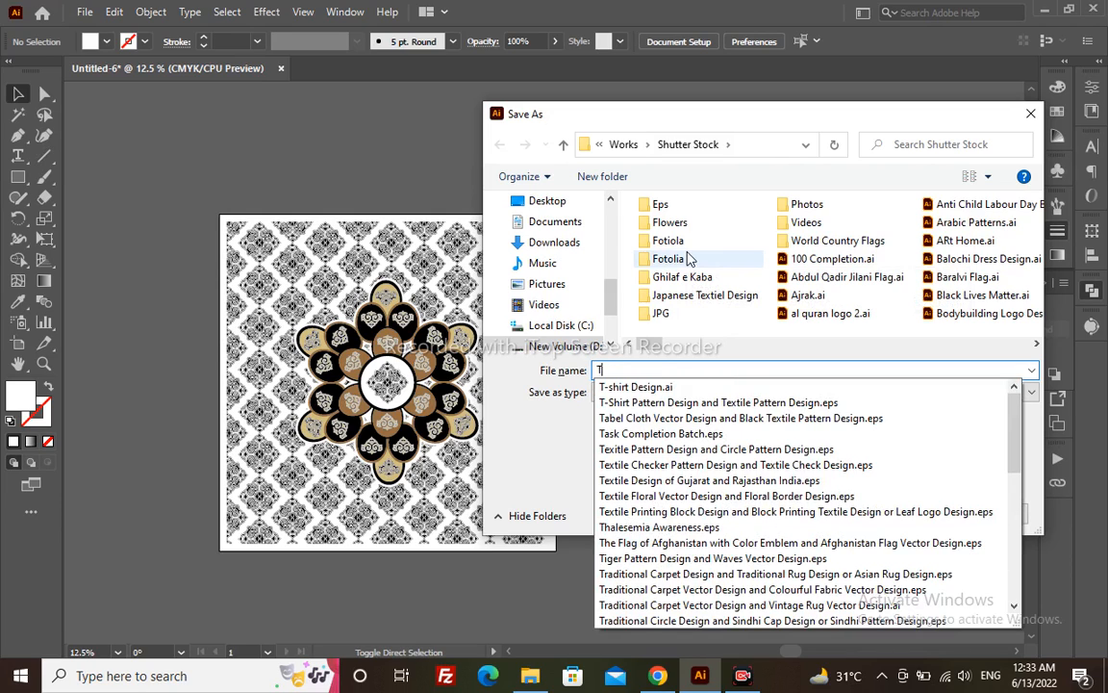
type("extile Patt")
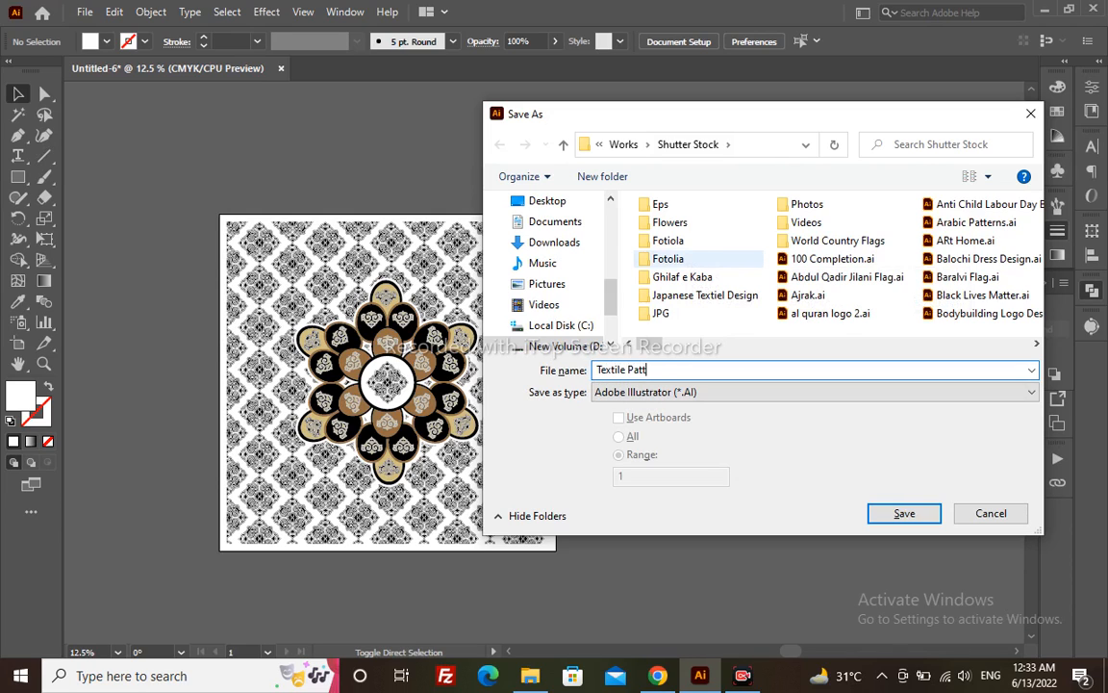
type("ern DesignTraditiona")
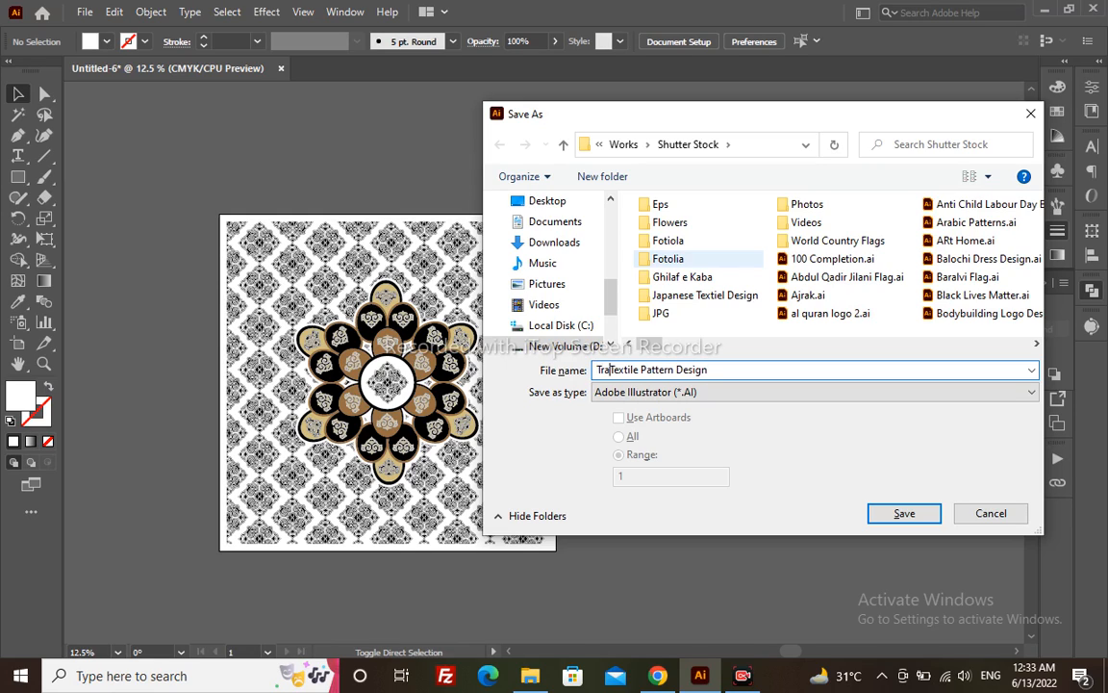
type("l")
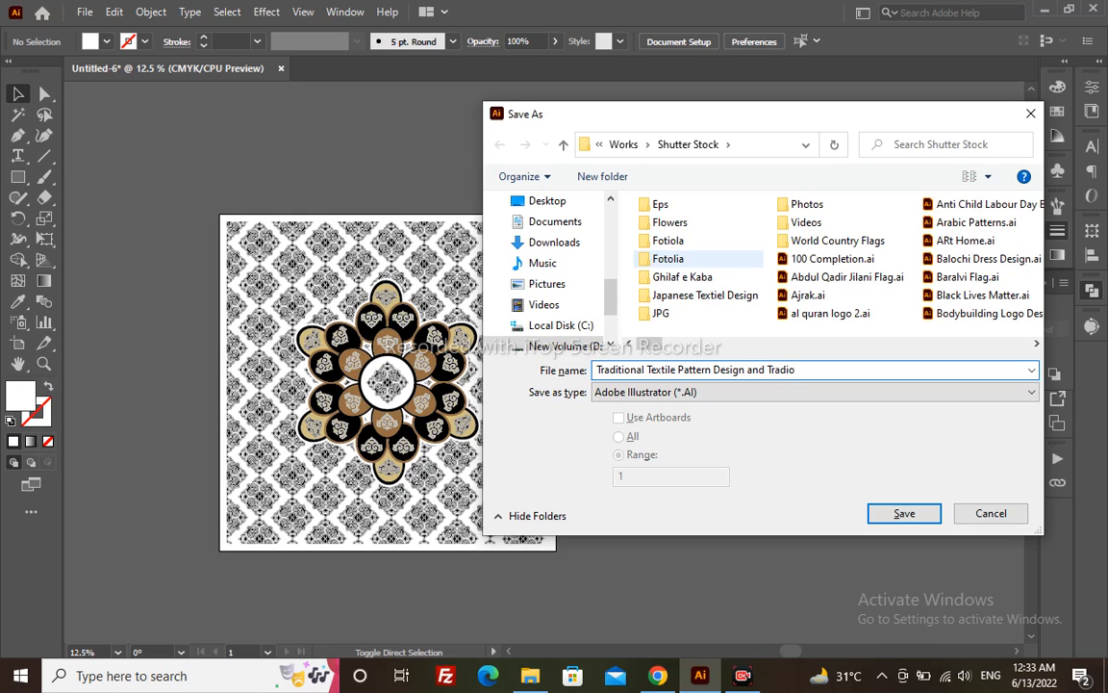
type("al wallpaper Design")
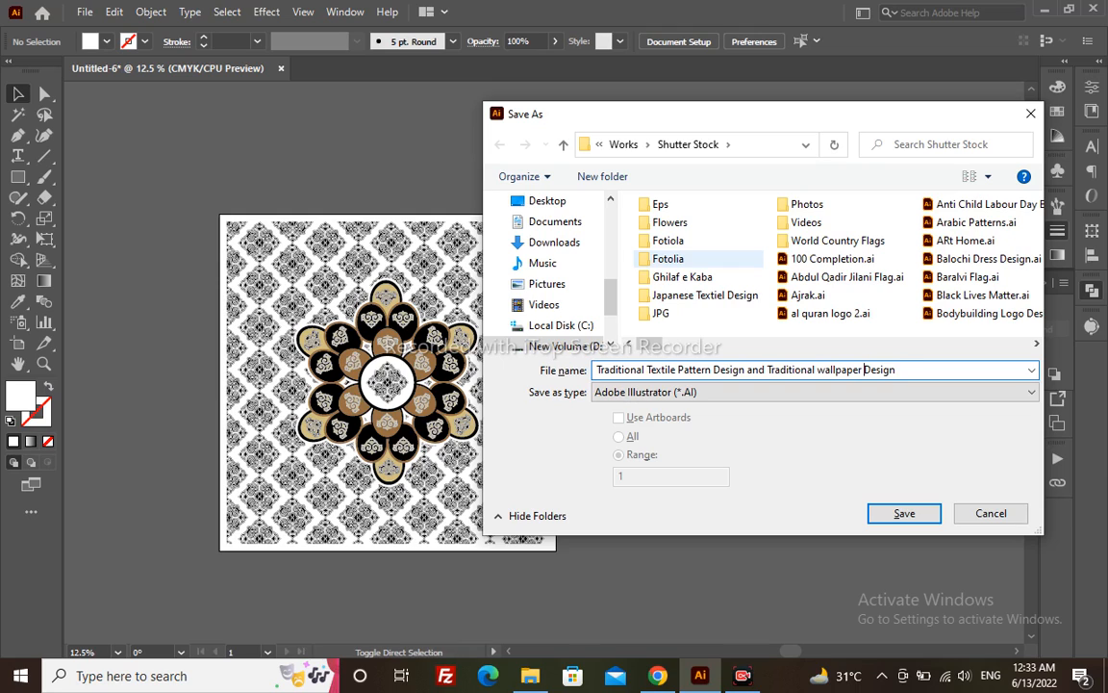
key("Delete")
type("W")
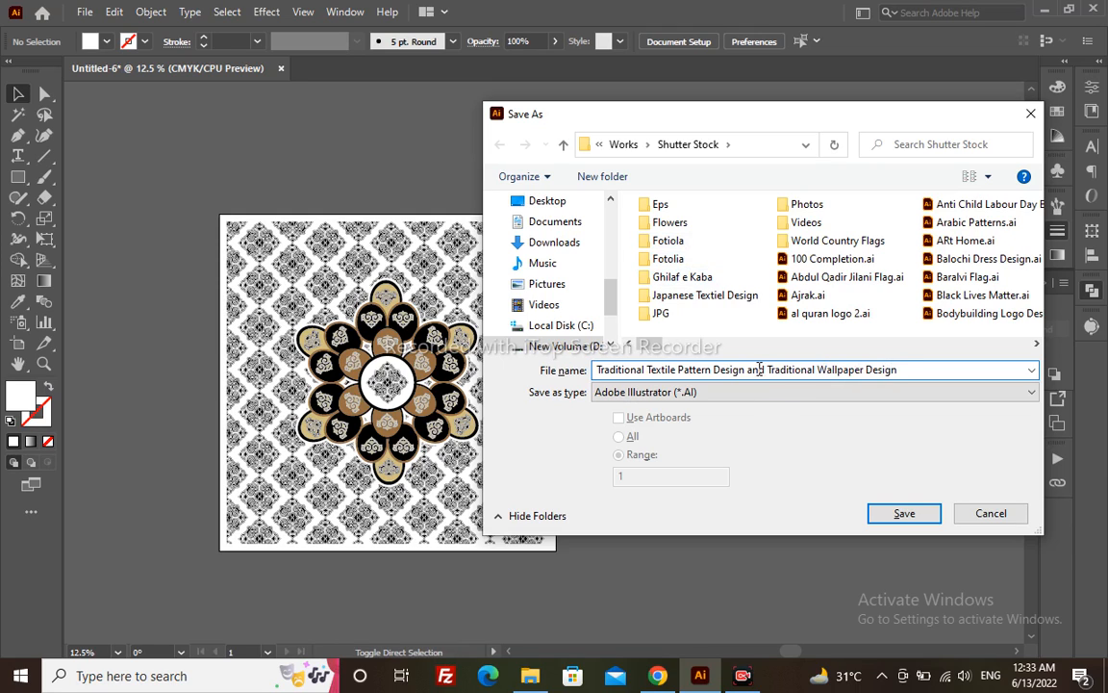
- Save the file in Illustrator EPS format and confirm the EPS options with the version Illustrator 2020 EPS
left_click(759, 393)
left_click(707, 436)
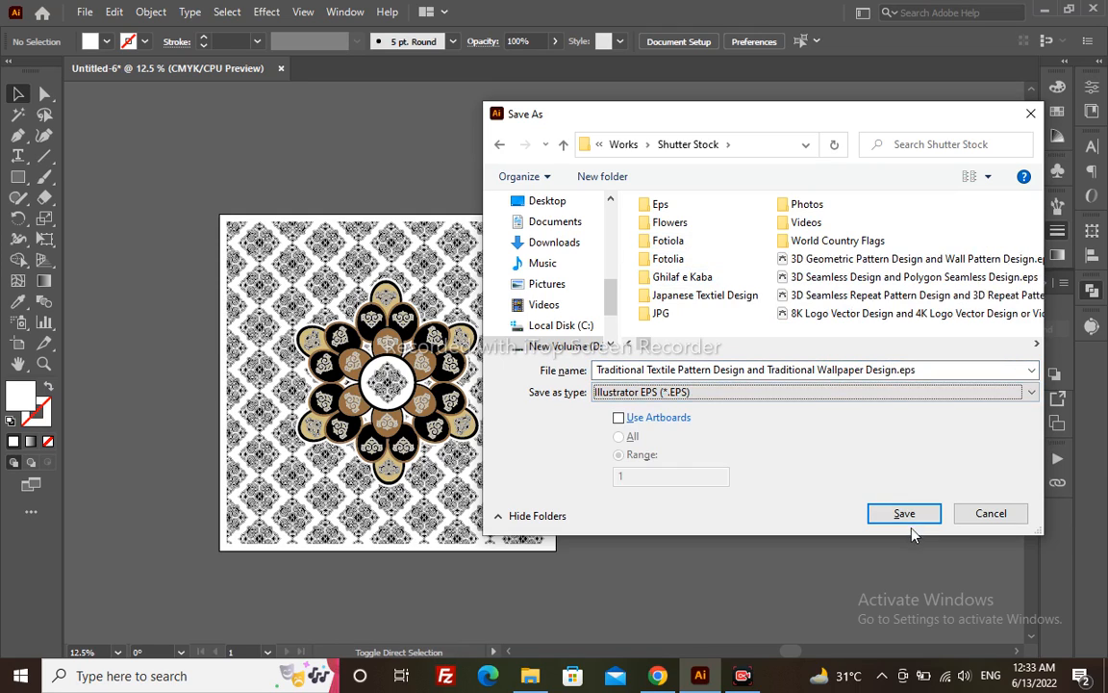
left_click(905, 514)
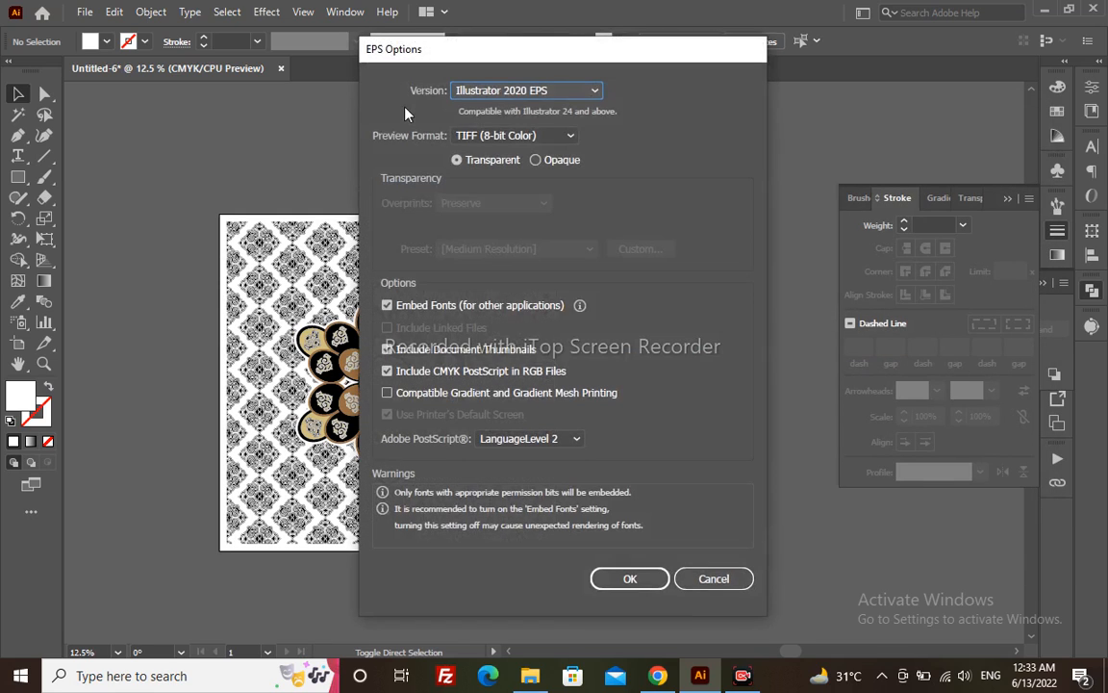
left_click(467, 90)
left_click(540, 323)
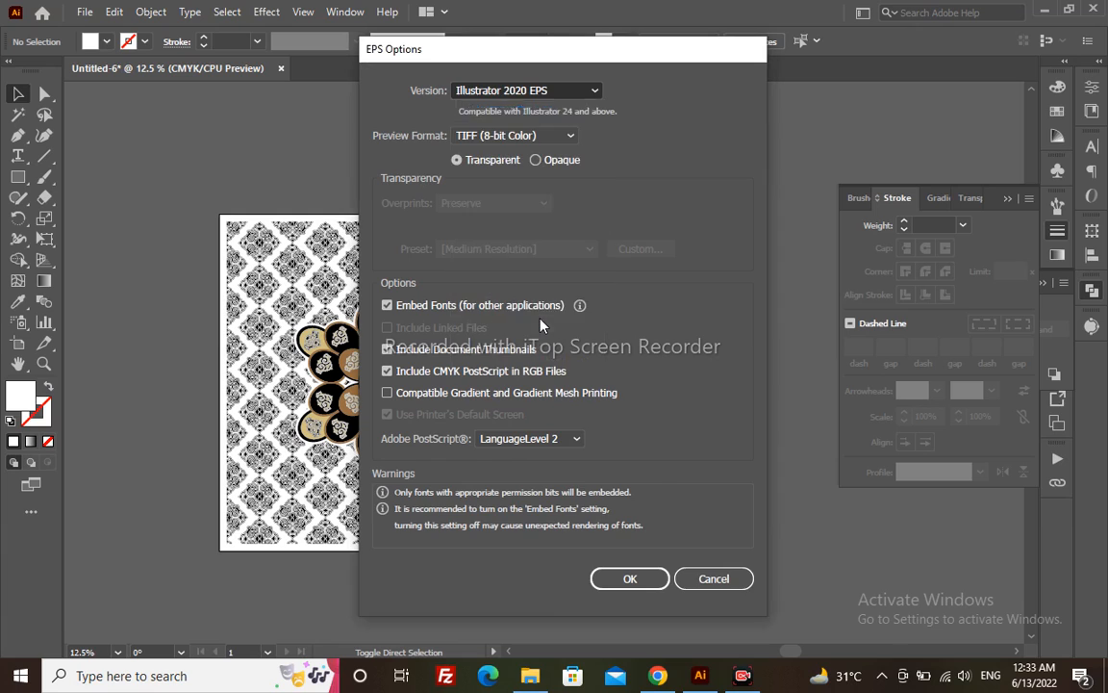
left_click(630, 560)
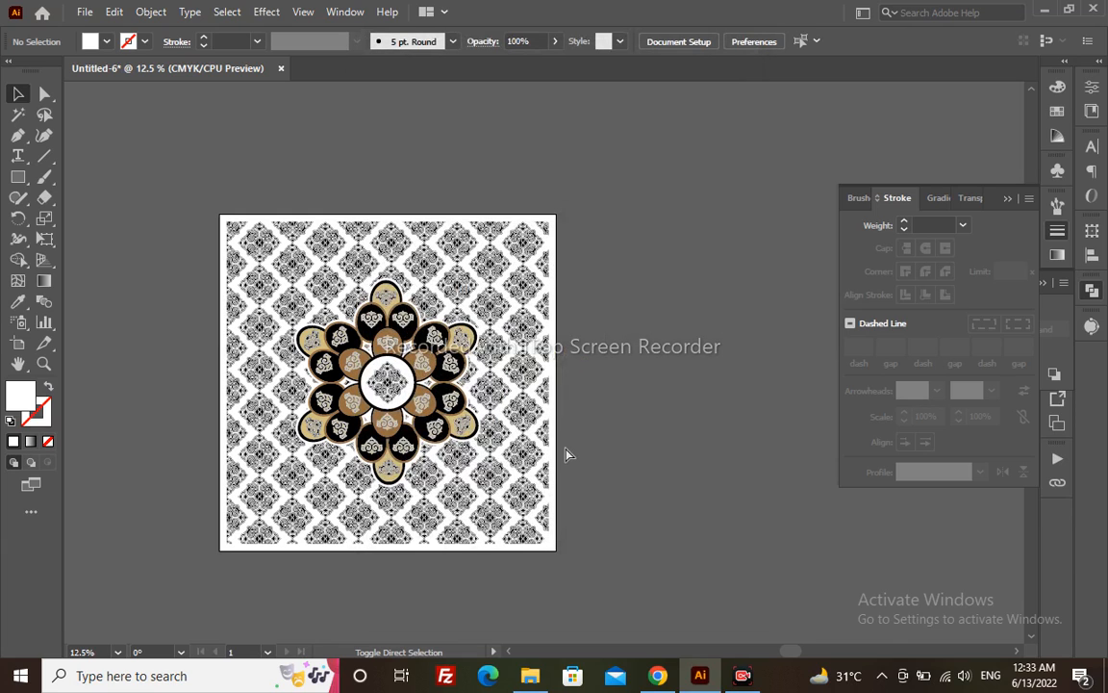